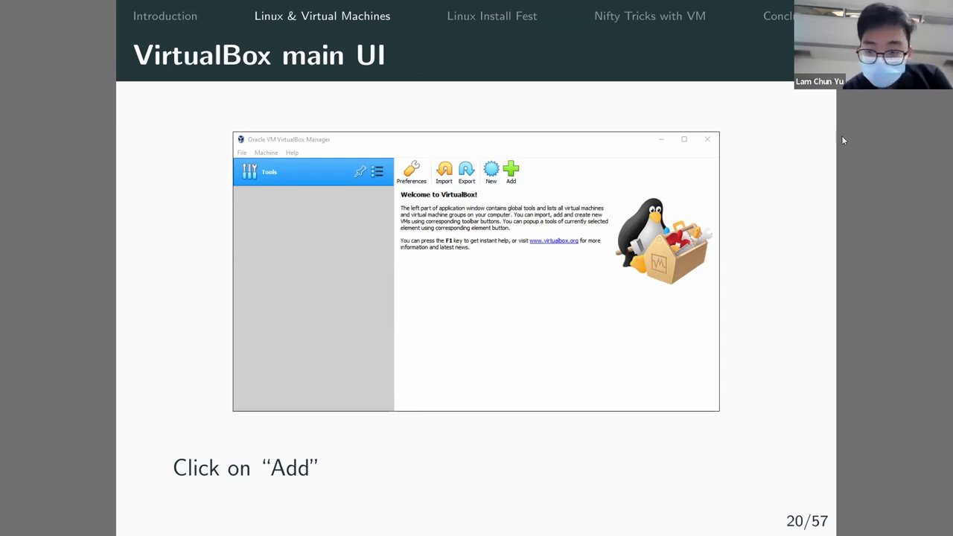
Bring the VirtualBox Manager window with the powered-off ubuntu VM to the front.
key("alt+Tab")
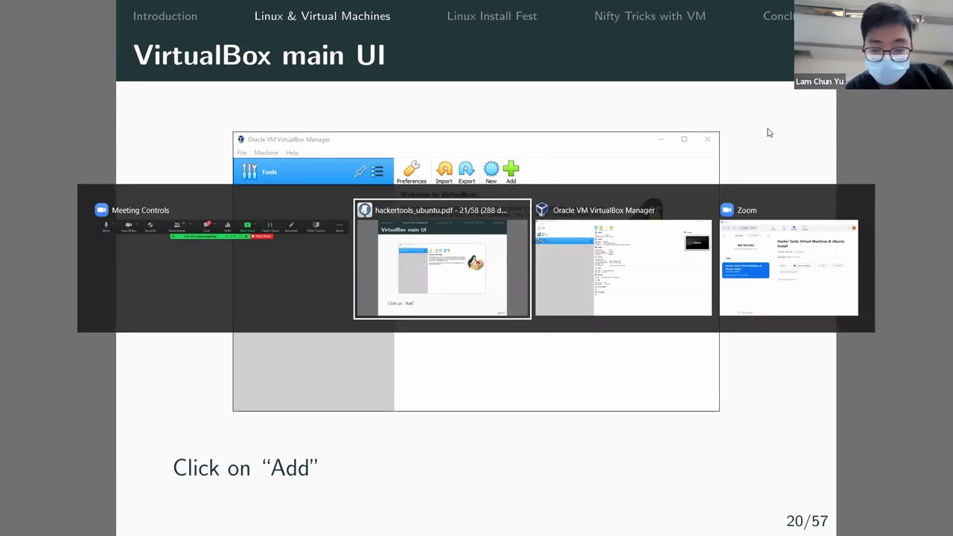
key("alt+Tab")
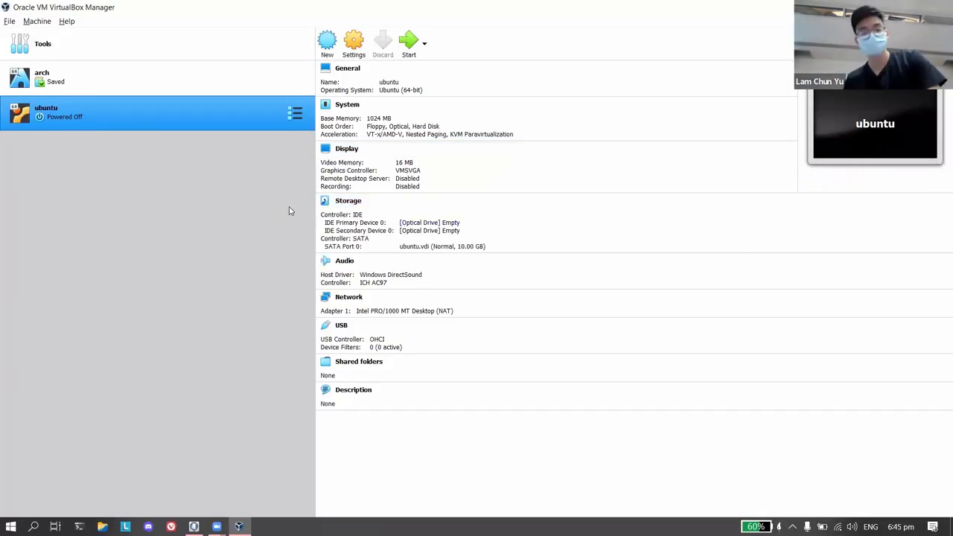
left_click(295, 114)
left_click(272, 160)
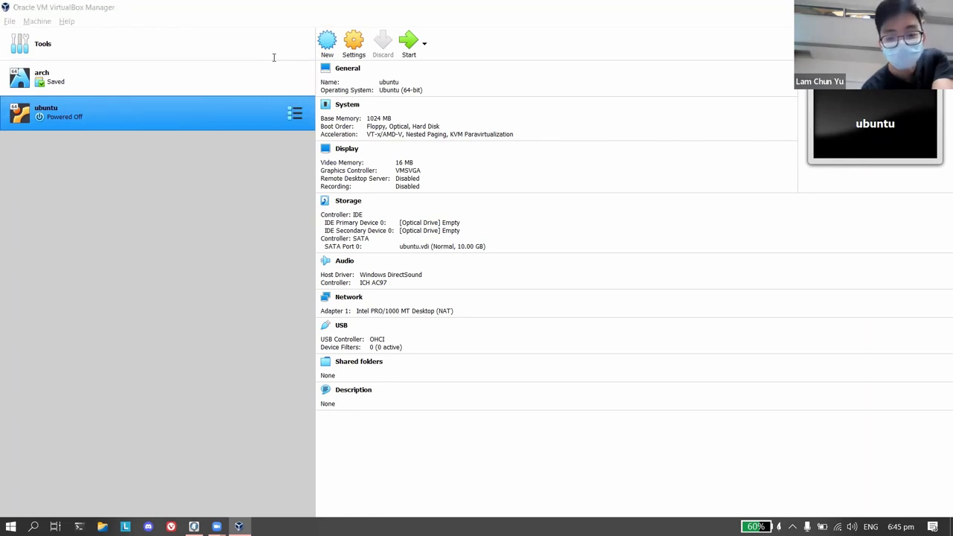
left_click(295, 113)
left_click(227, 176)
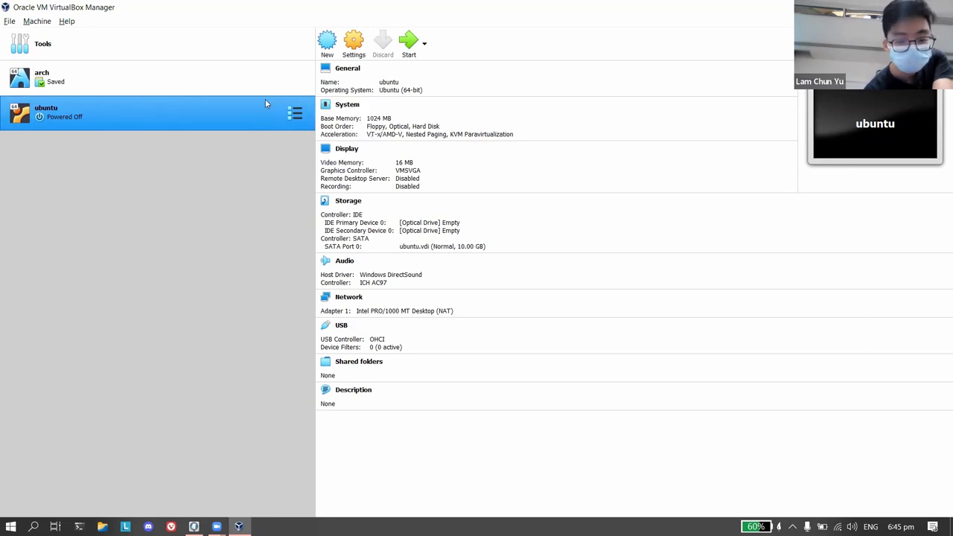
double_click(266, 101)
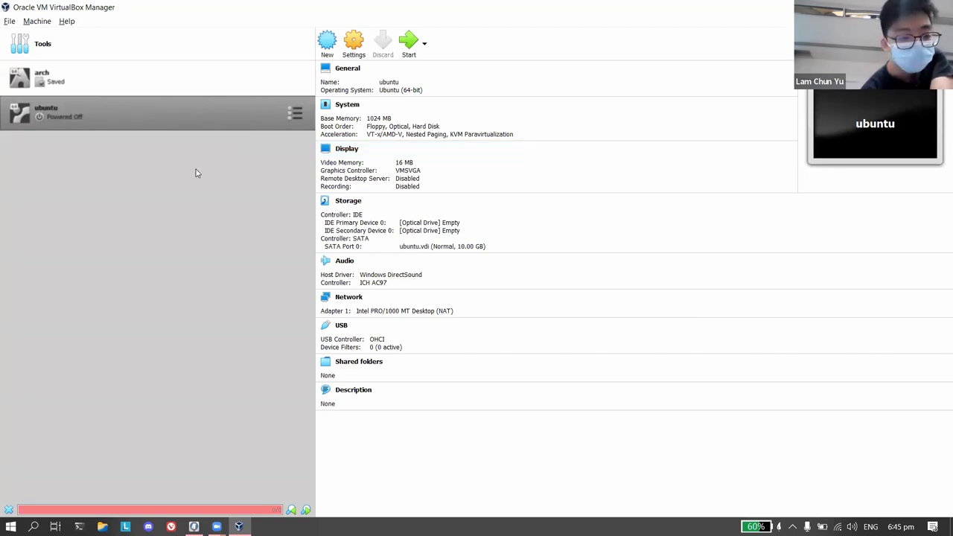
left_click(365, 46)
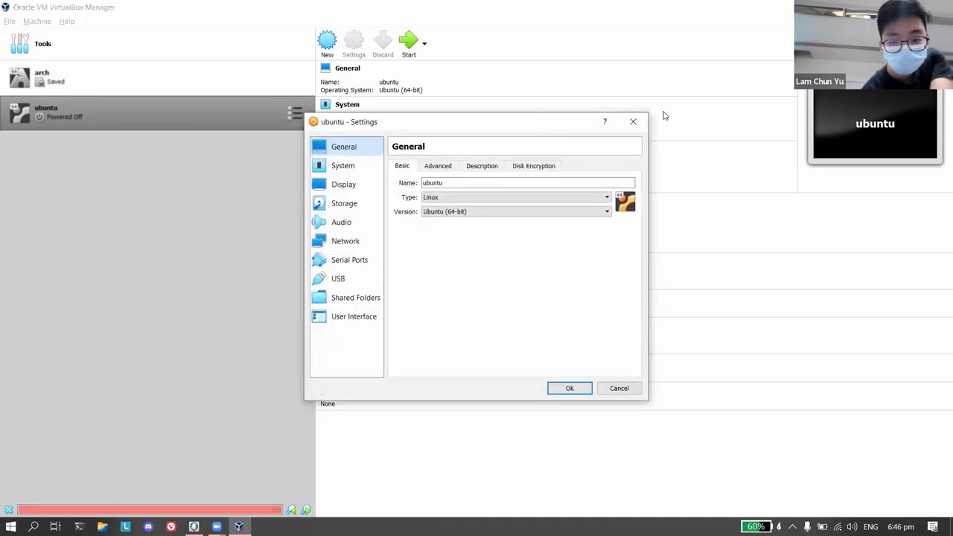
left_click(634, 121)
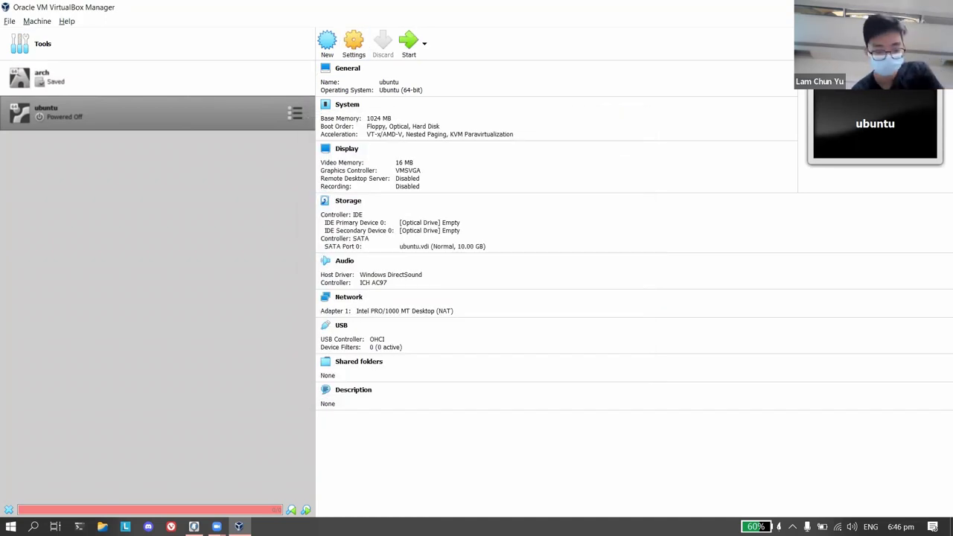
key("alt+Tab")
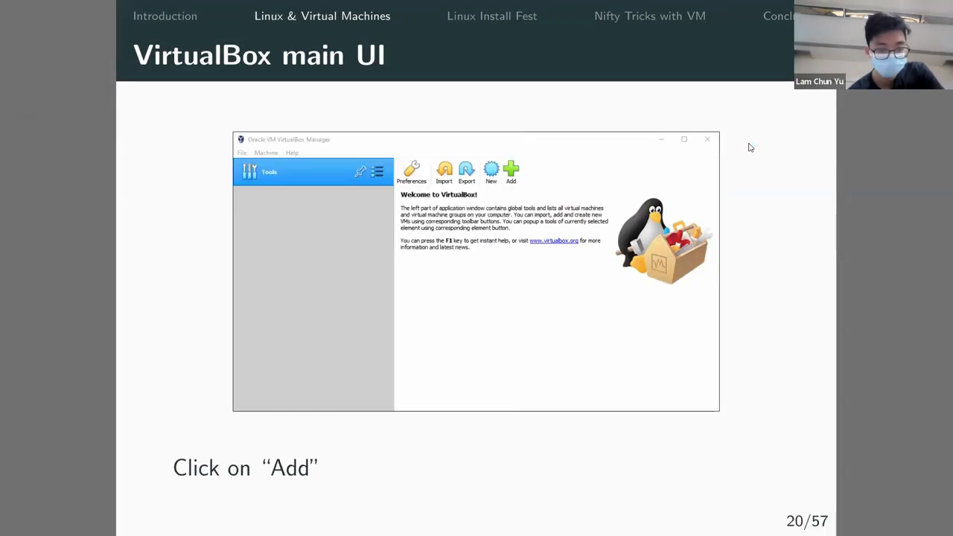
key("alt+Tab")
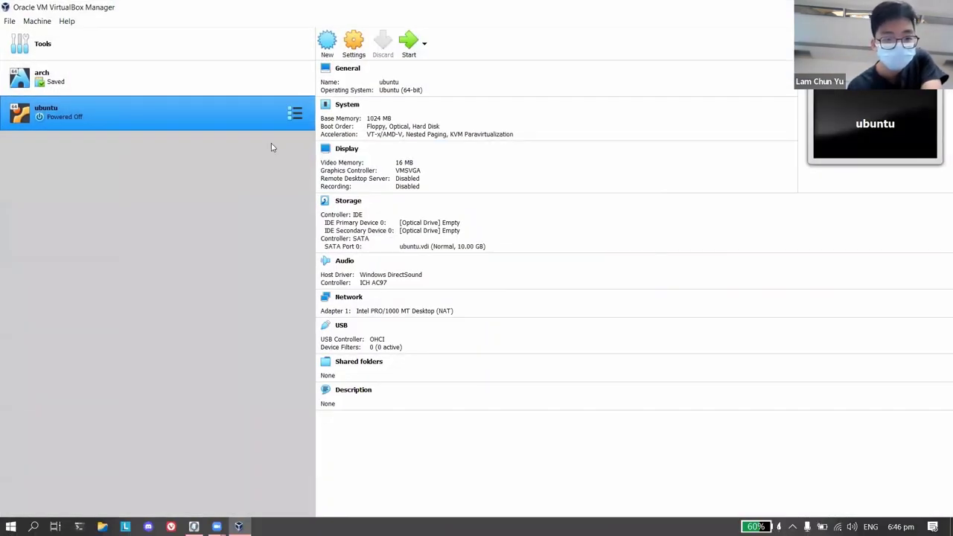
Start a new machine named hackertools, with type Linux, and browse the version list.
left_click(327, 41)
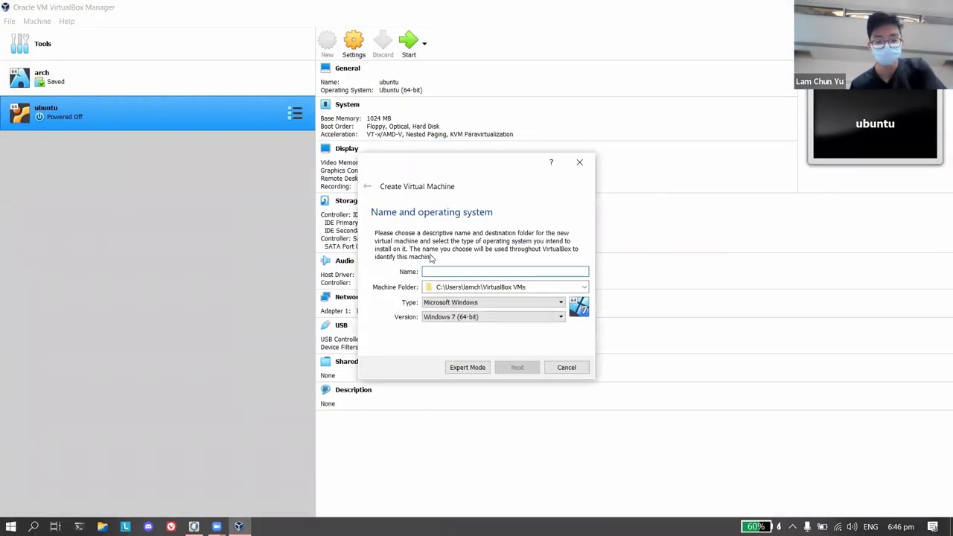
type("hackertools")
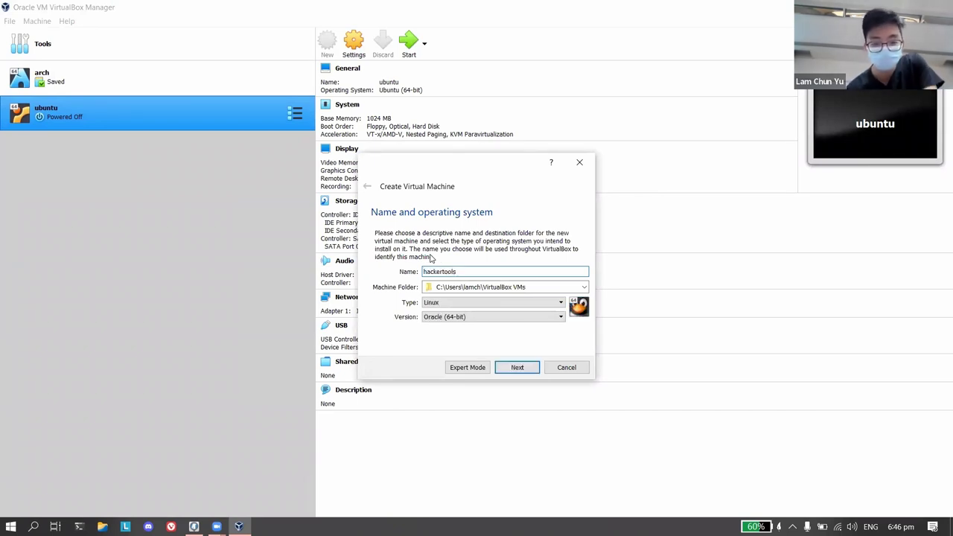
left_click(472, 303)
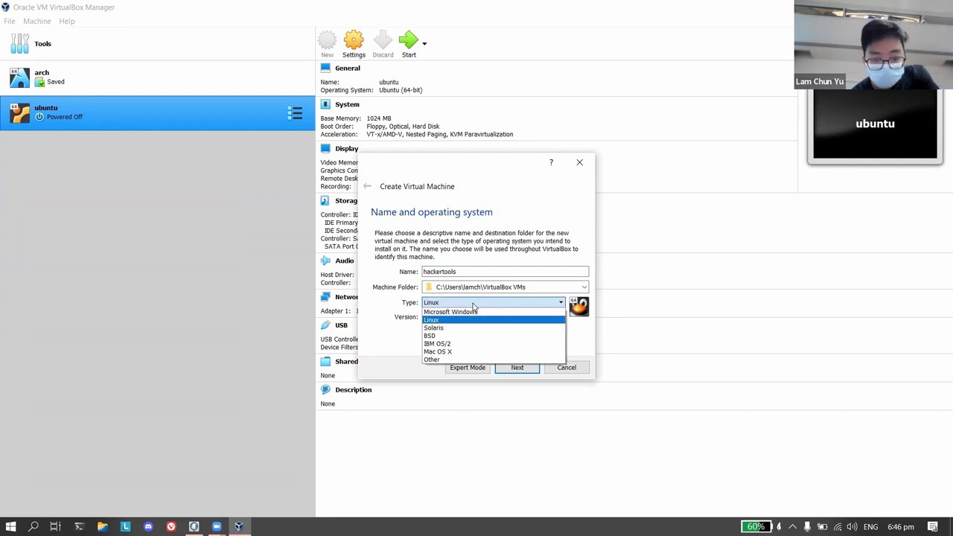
left_click(398, 334)
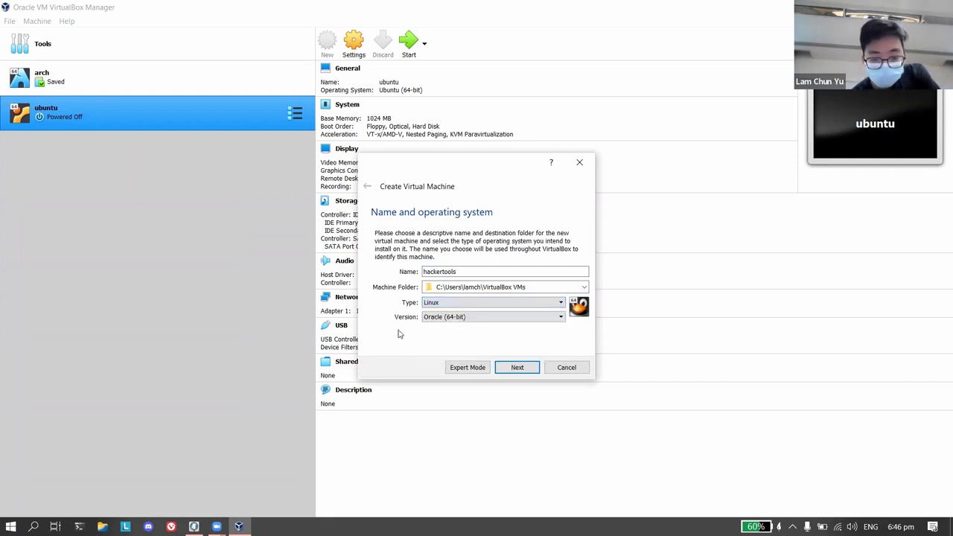
left_click(450, 318)
scroll(457, 358, "down", 2)
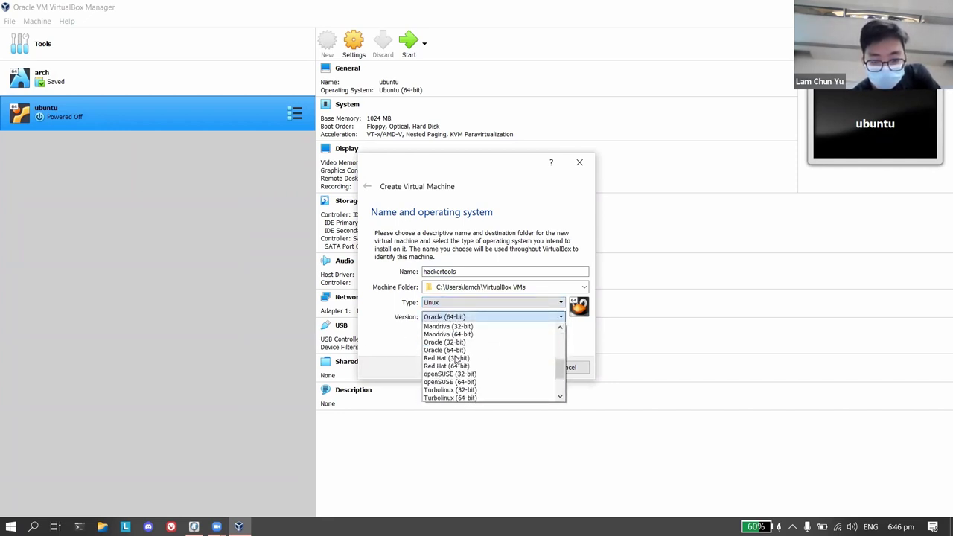
scroll(457, 358, "down", 2)
scroll(458, 358, "up", 6)
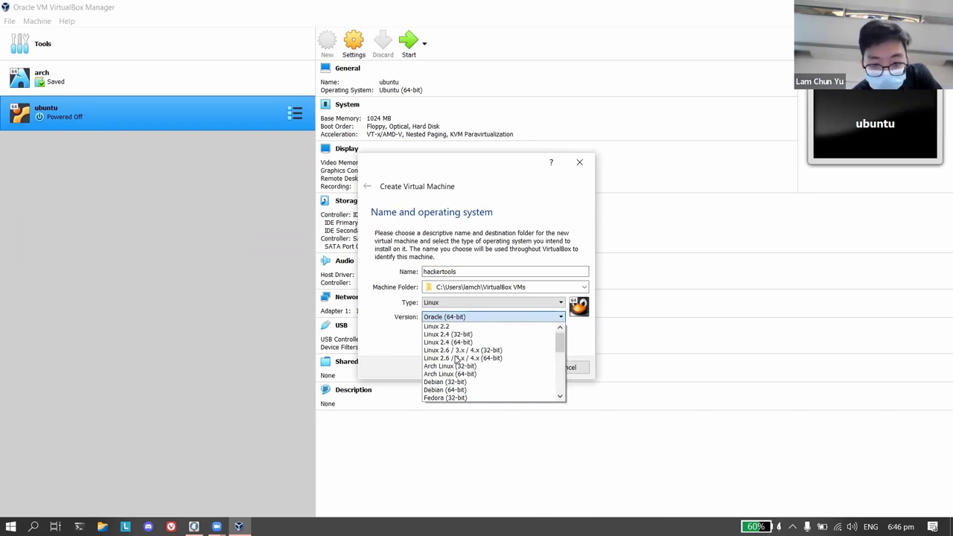
left_click(446, 271)
Rename the machine to ubuntu, try to continue, and dismiss the folder-already-exists error.
double_click(445, 271)
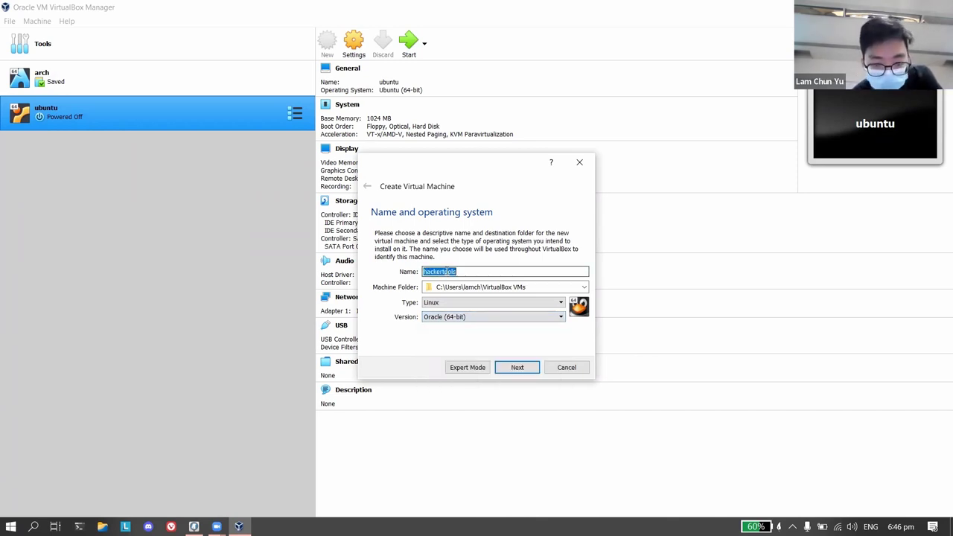
type("ubuntu")
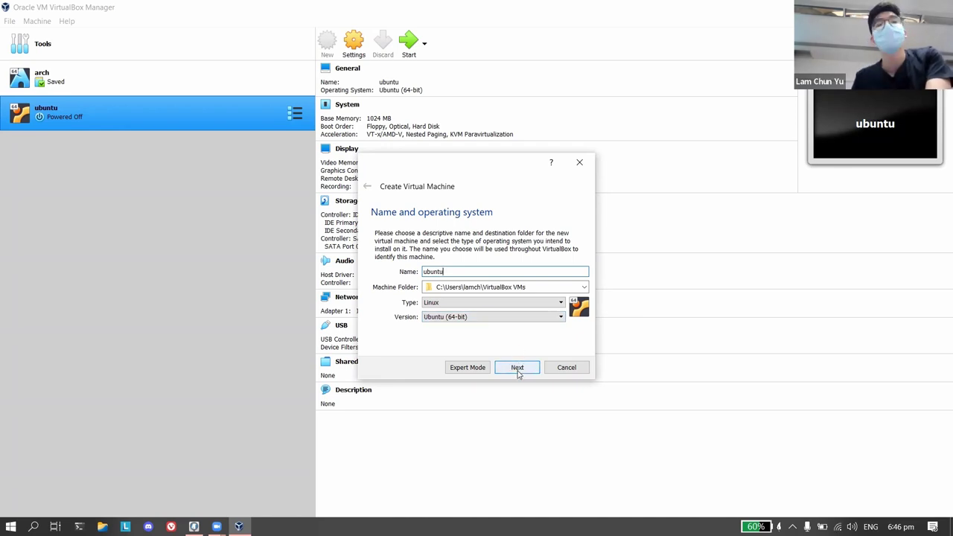
left_click(518, 370)
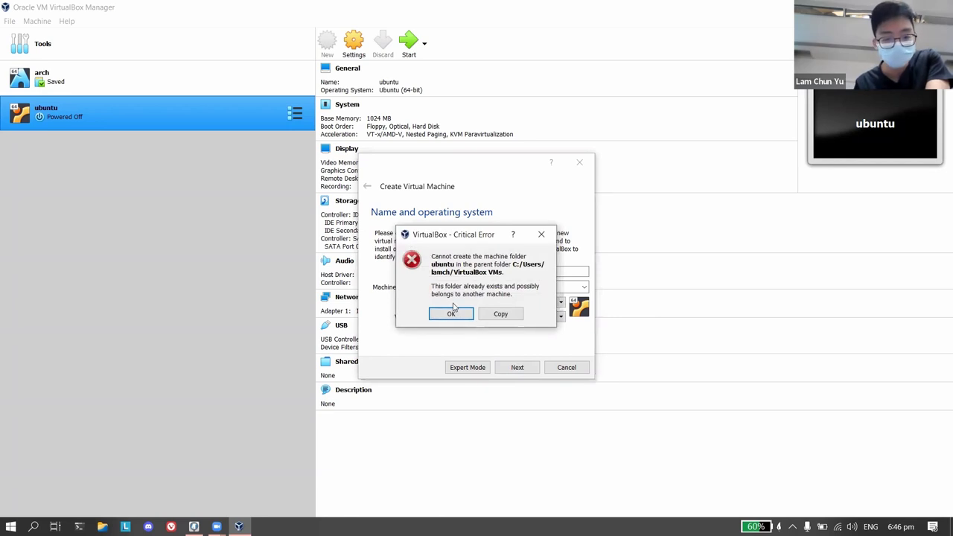
left_click(542, 234)
left_click(495, 270)
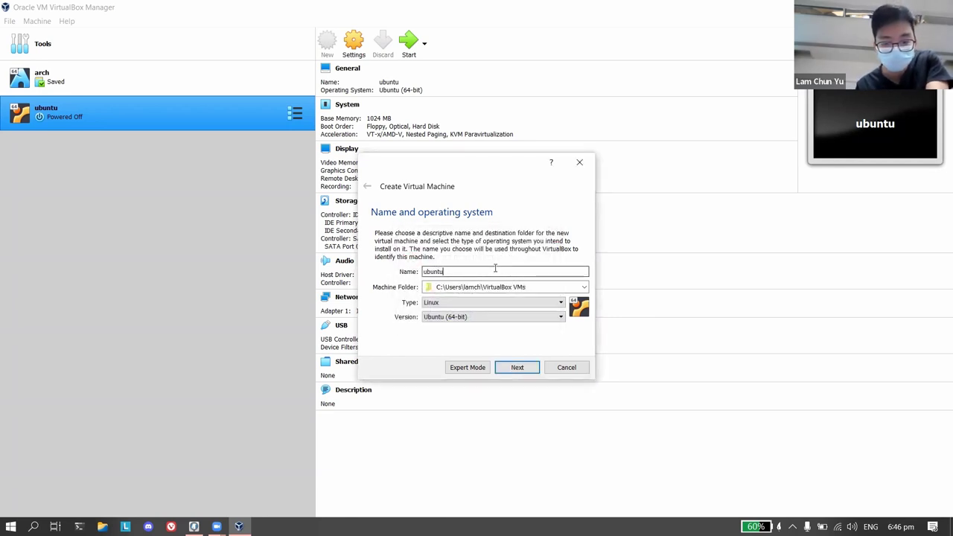
Set the new machine's memory to 4096 MB and advance to the Hard disk page.
left_click(512, 369)
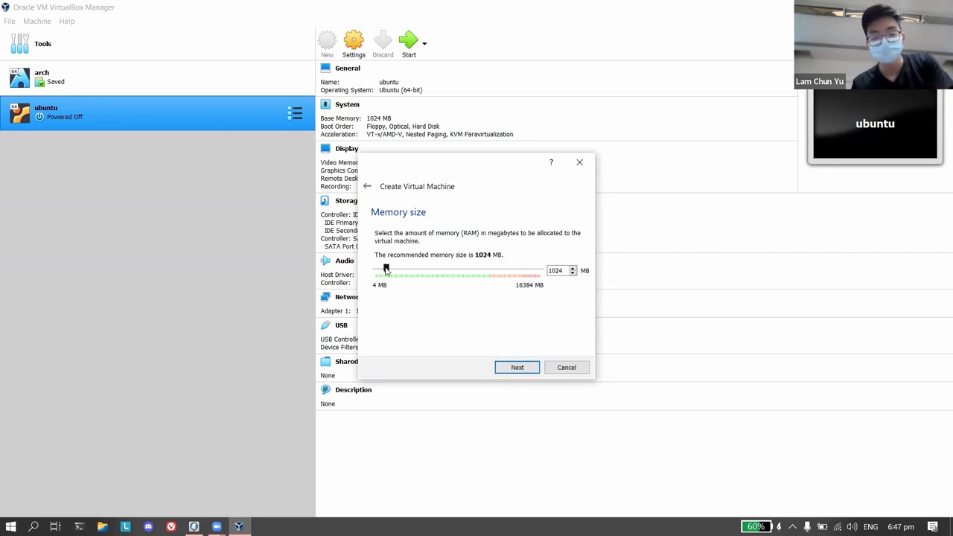
left_click_drag(386, 270, 418, 275)
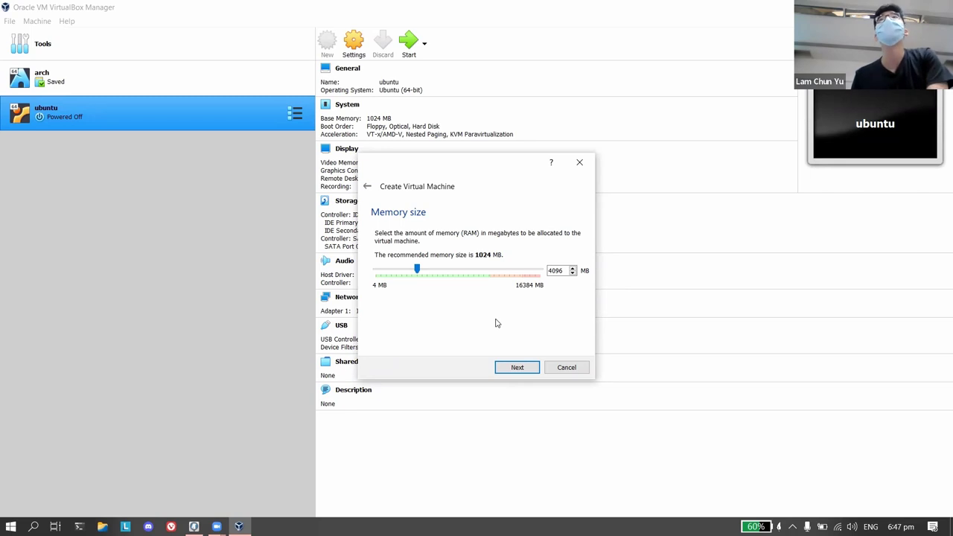
left_click(512, 369)
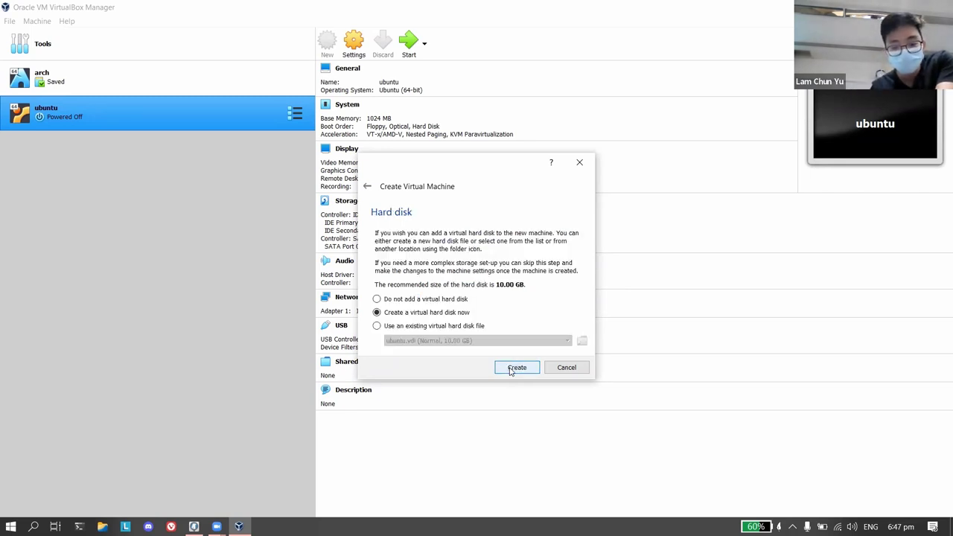
Begin a new dynamically allocated VDI disk, then step back to the file type page.
left_click(511, 371)
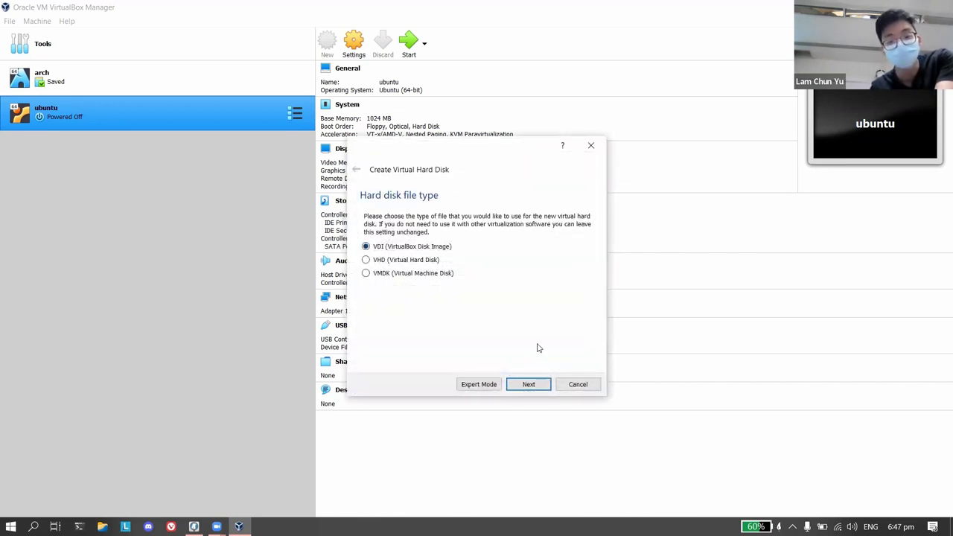
left_click(540, 386)
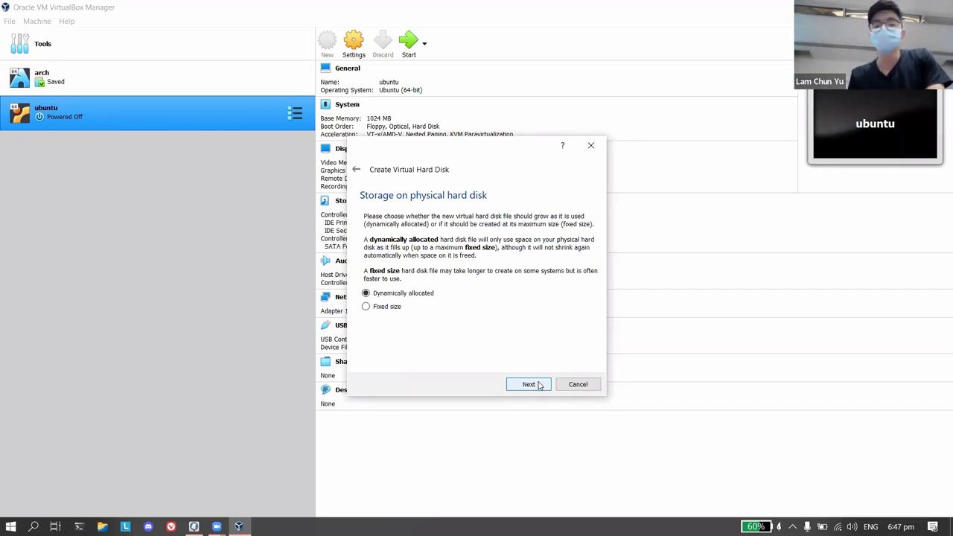
left_click(540, 386)
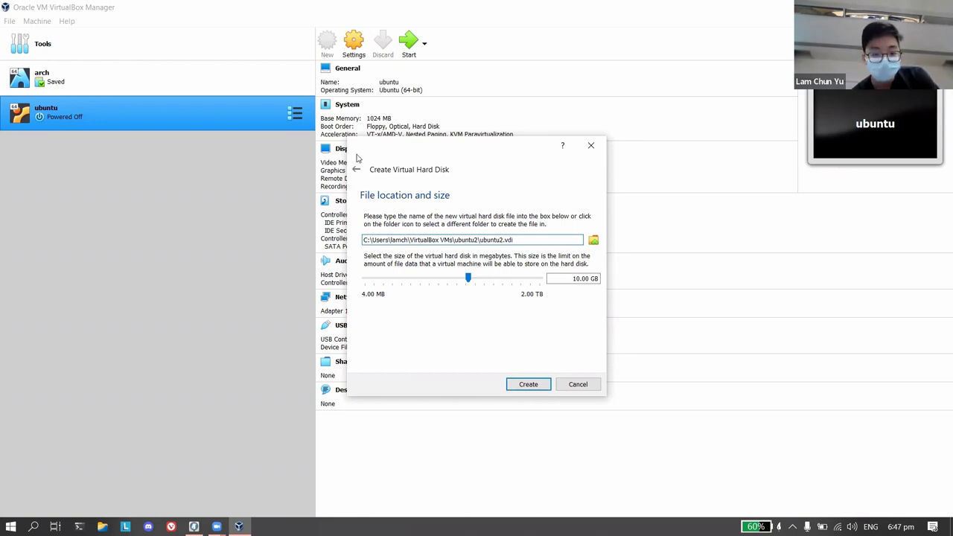
left_click(357, 171)
left_click(357, 171)
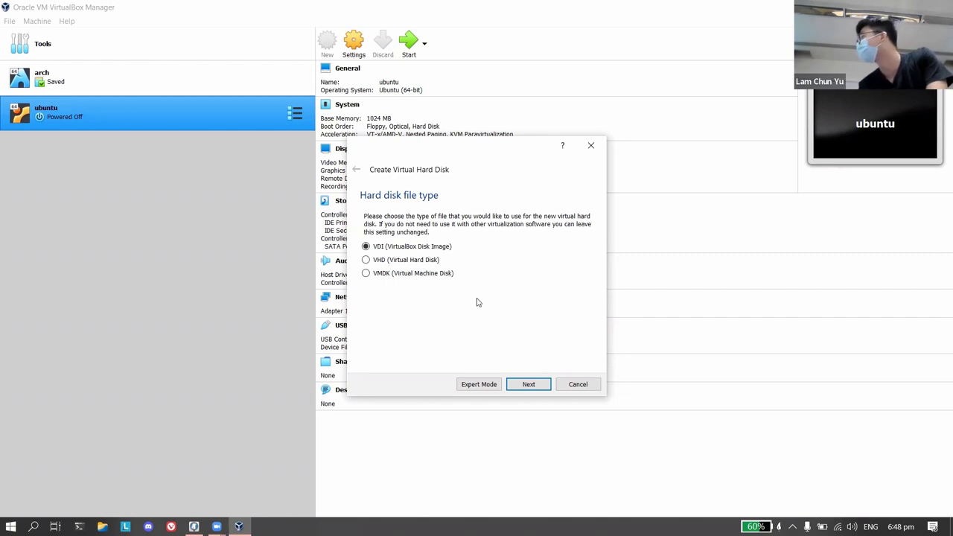
Run the disk wizard through to Create, then cancel the whole new-machine setup.
left_click(528, 386)
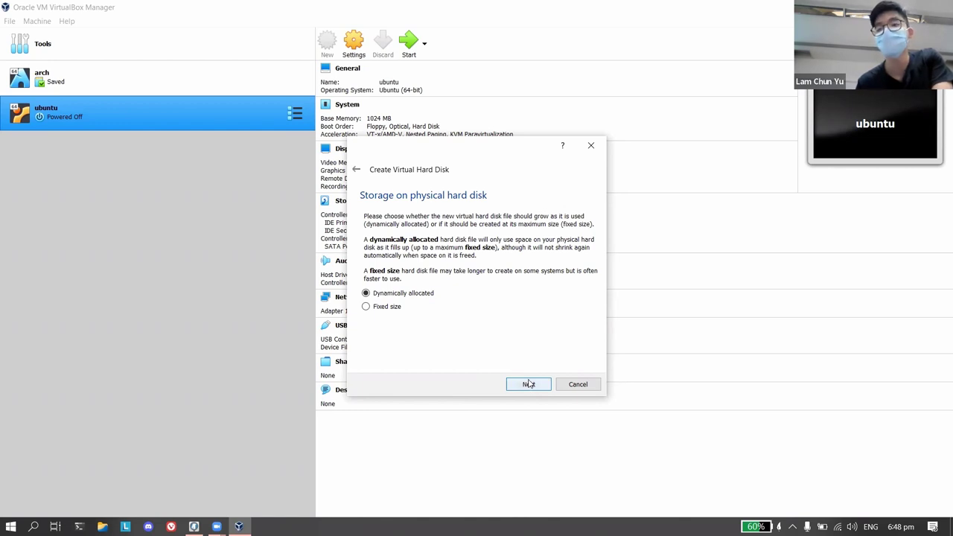
left_click(528, 384)
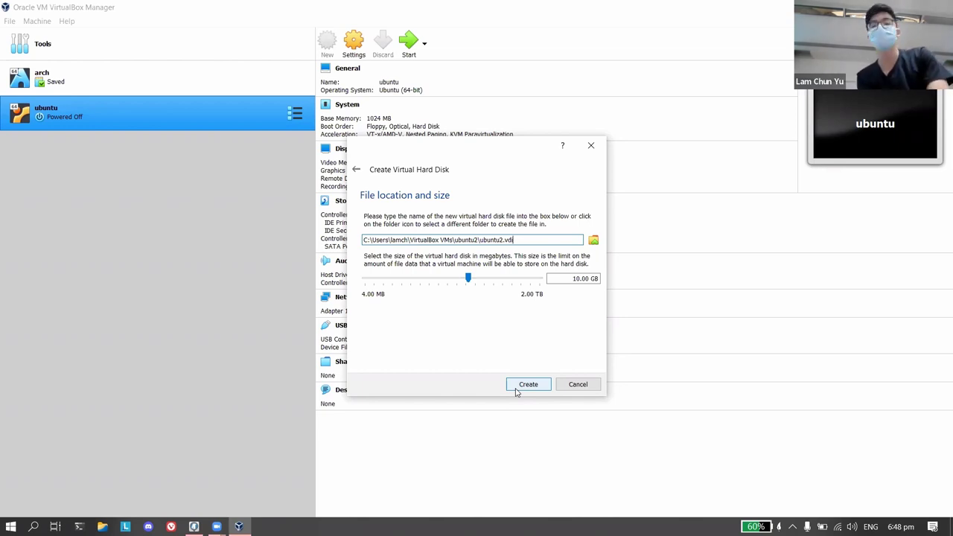
left_click(518, 388)
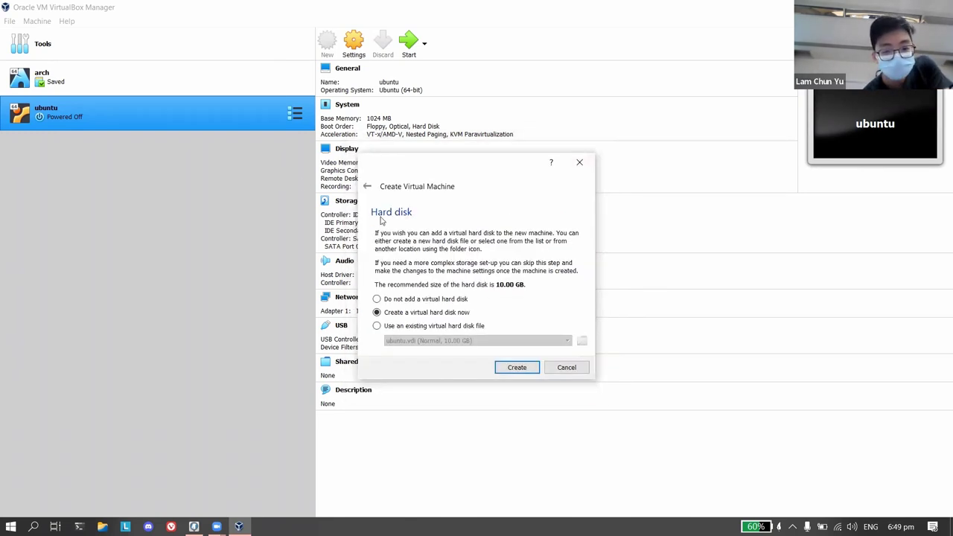
left_click(564, 367)
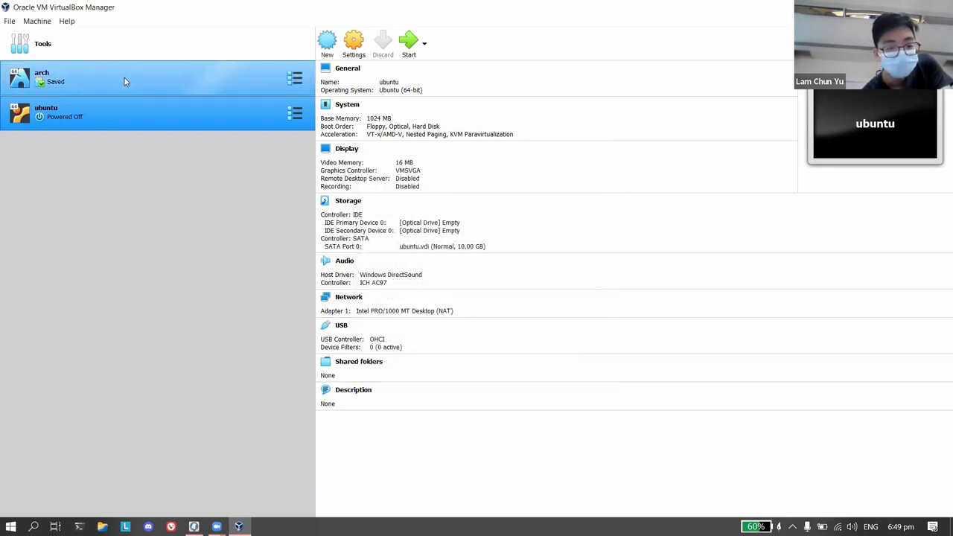
Start a new machine named ubuntu2, auto-set to Linux / Ubuntu (64-bit), and continue.
left_click(327, 56)
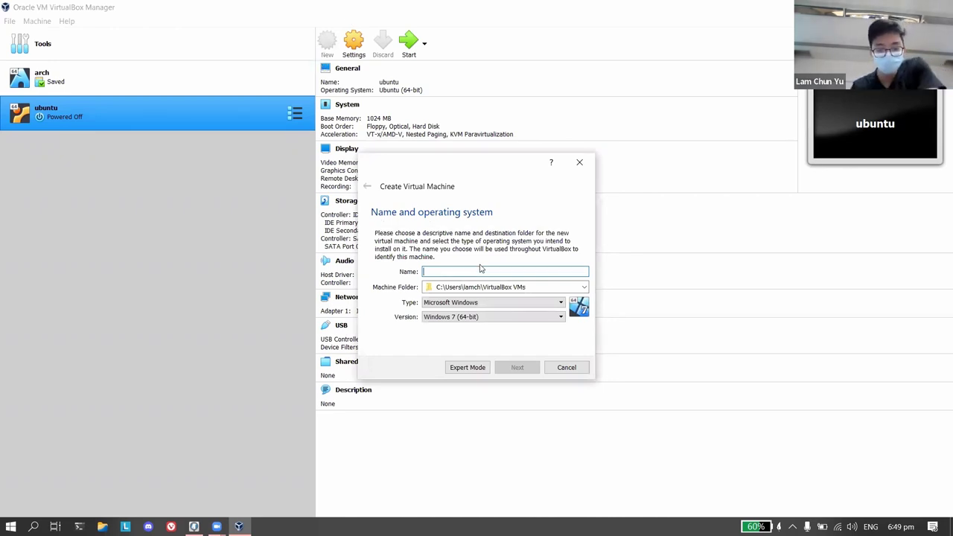
type("ubu")
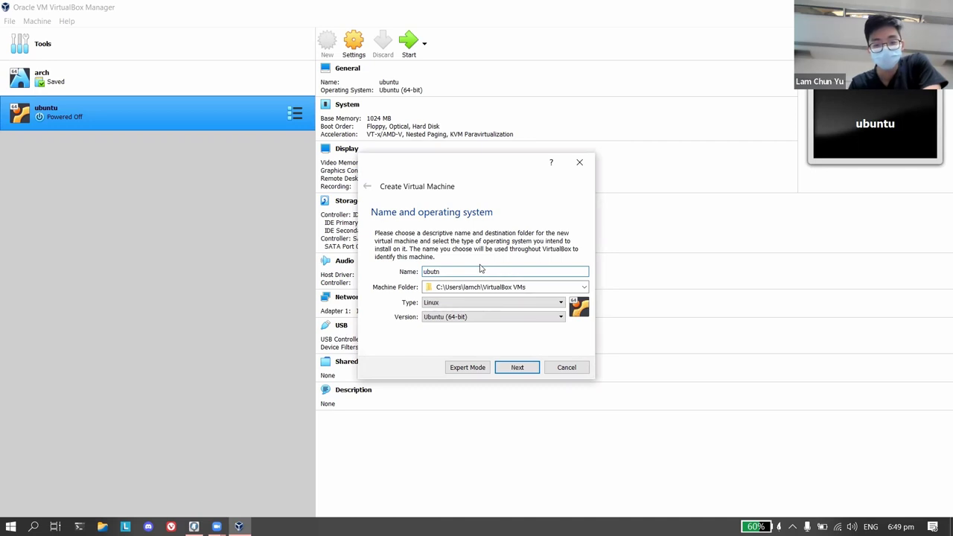
type("ntu")
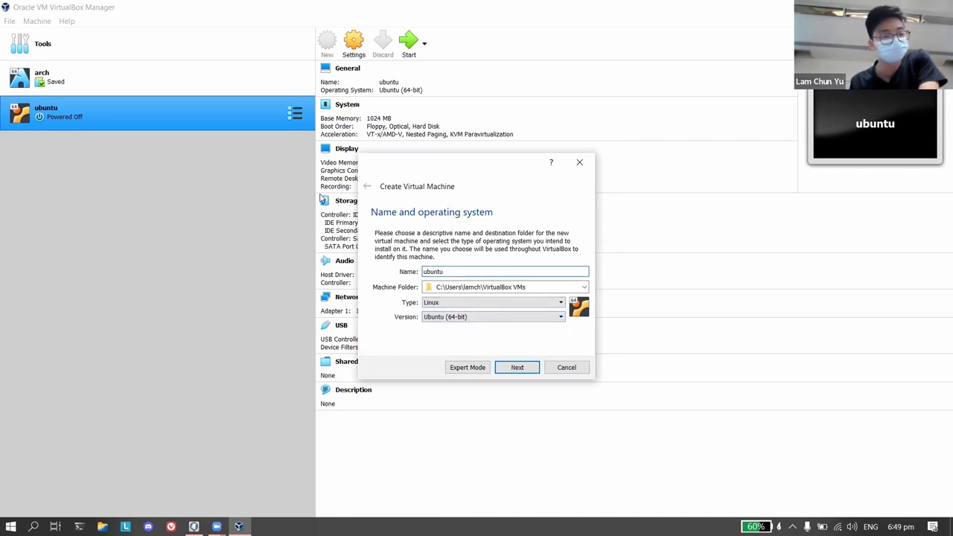
type("2")
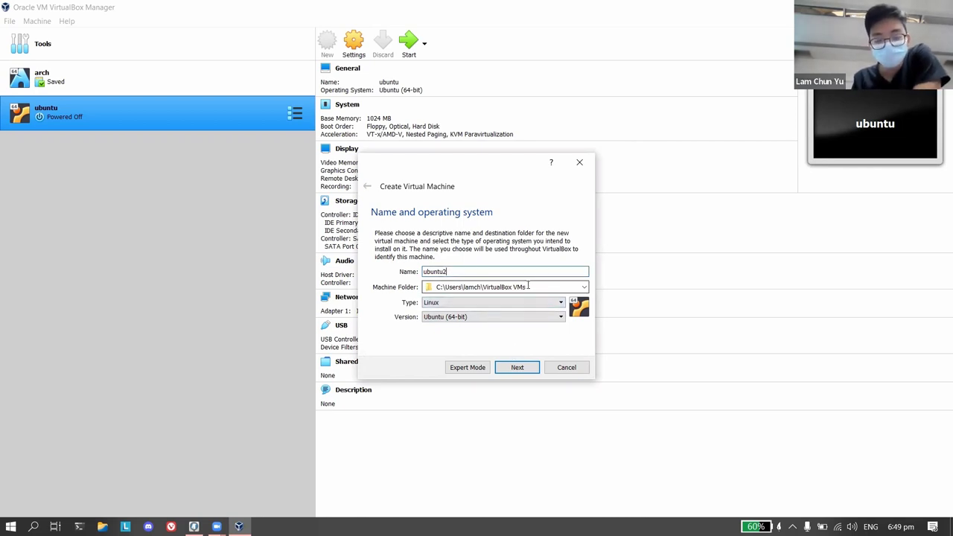
left_click(524, 371)
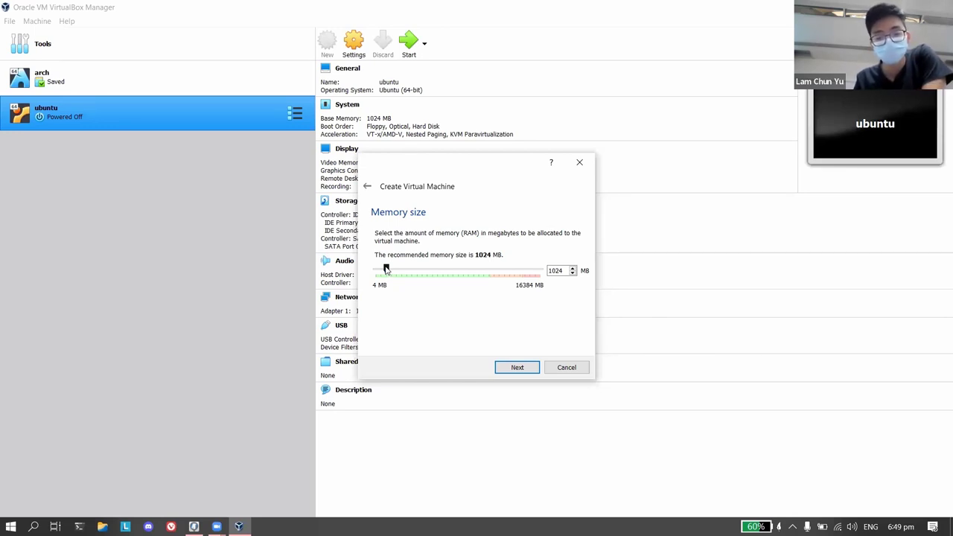
Set memory to 4096 MB and create ubuntu2.vdi as a 10 GB dynamically allocated VDI.
left_click_drag(386, 268, 417, 269)
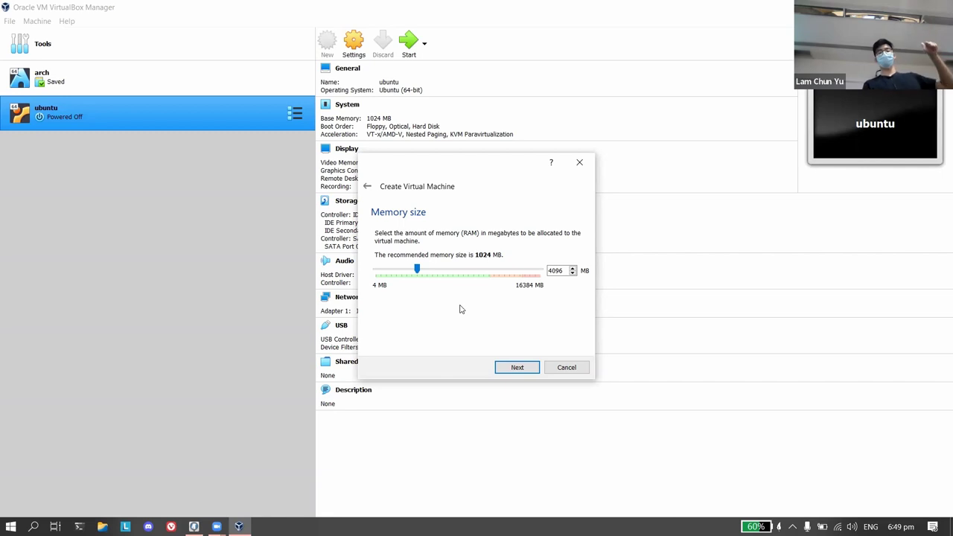
left_click(515, 367)
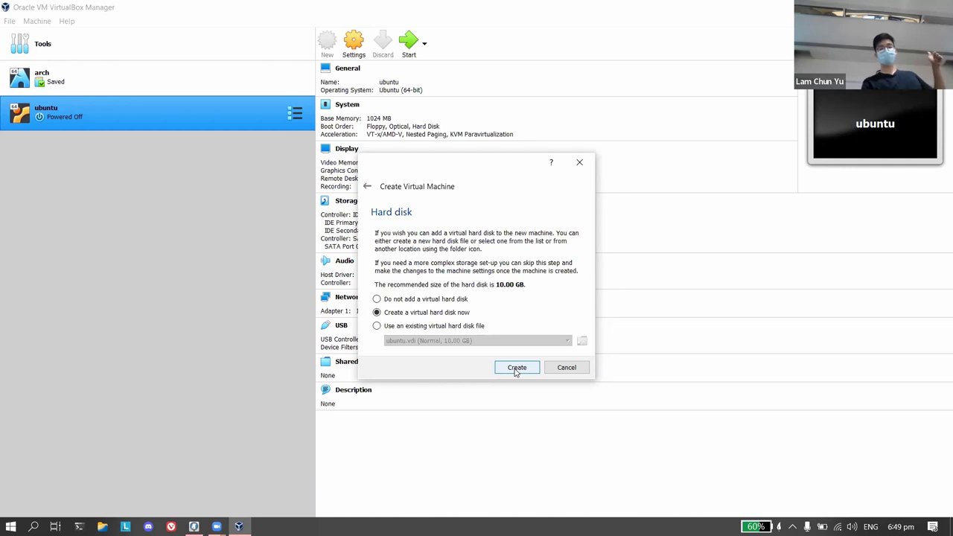
left_click(516, 369)
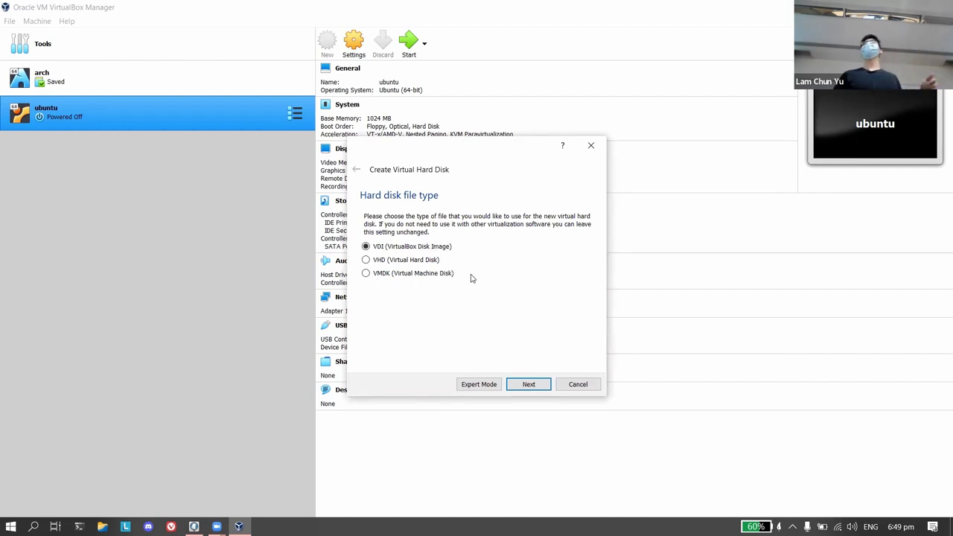
left_click(529, 384)
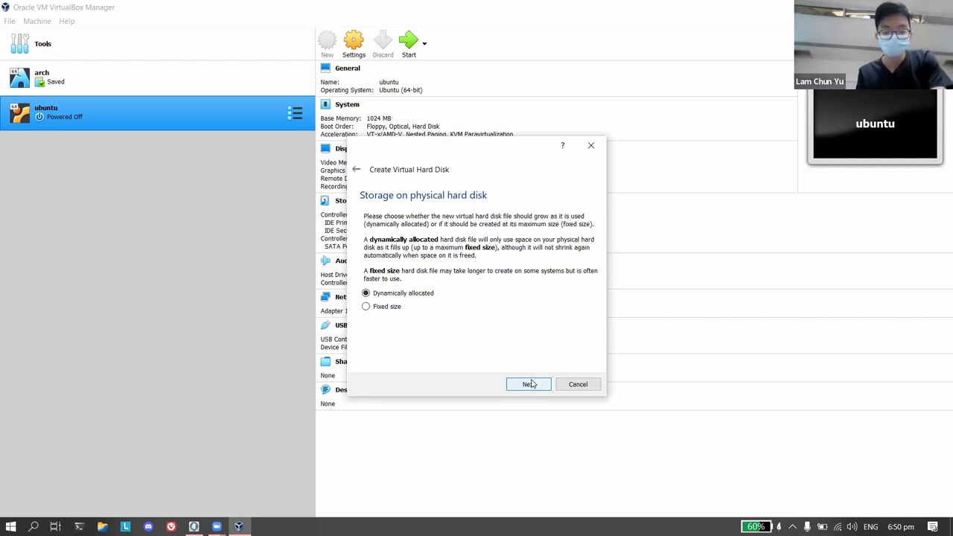
left_click(531, 385)
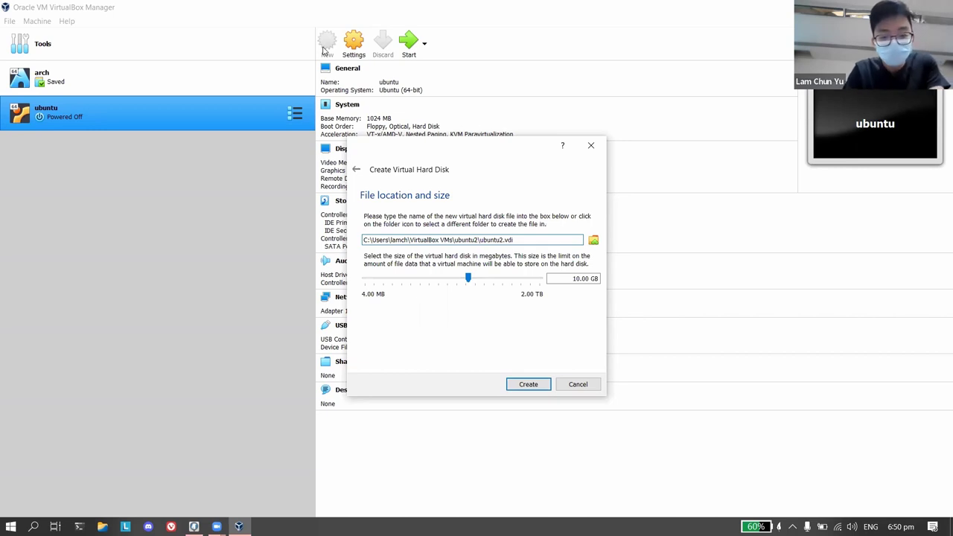
left_click(414, 132)
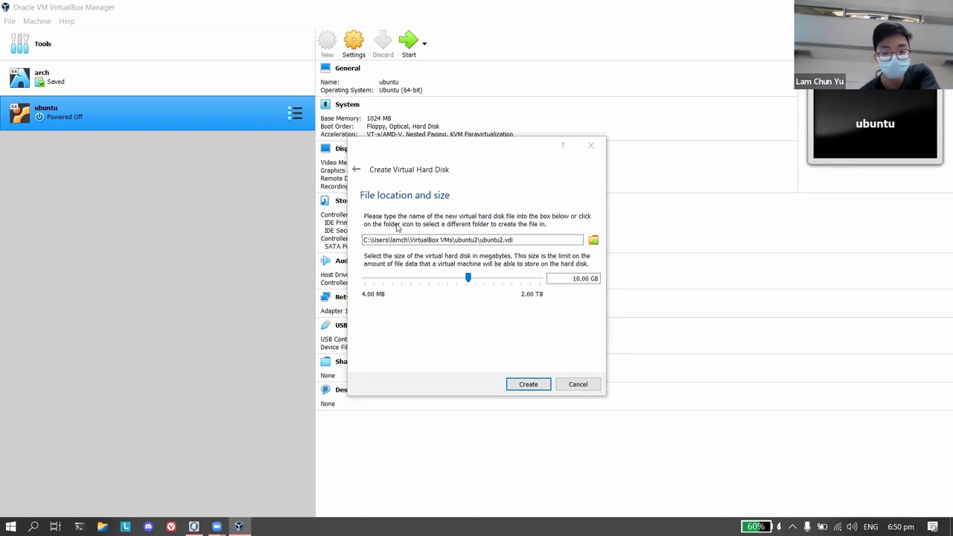
left_click(529, 384)
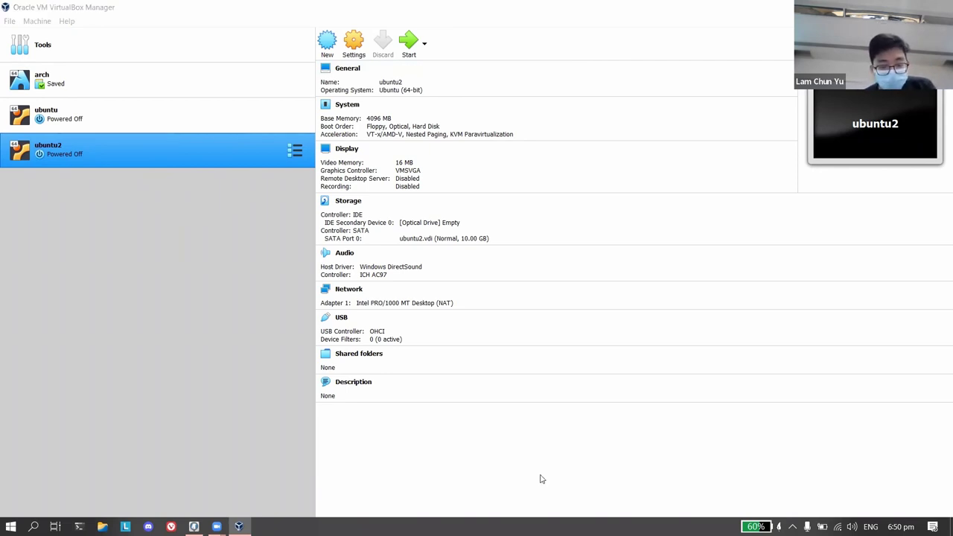
left_click(362, 49)
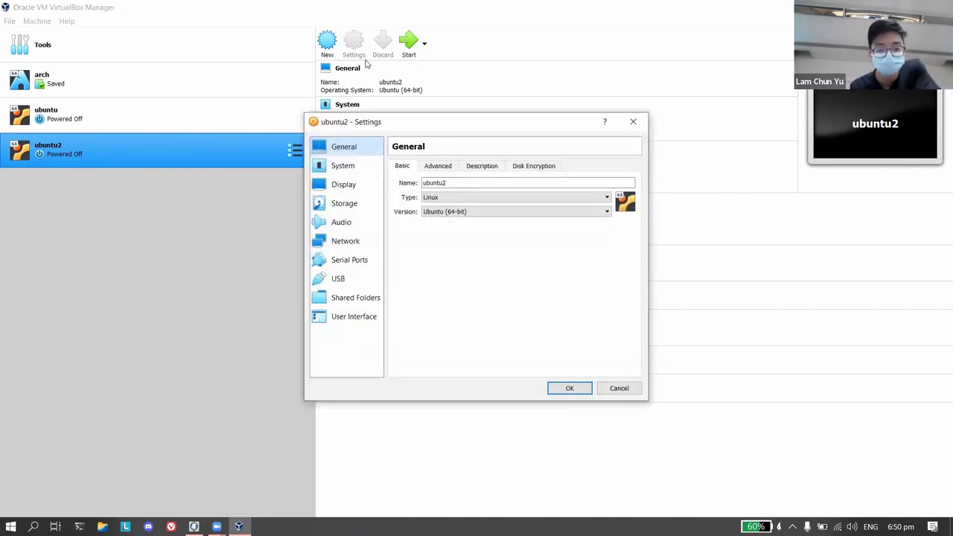
left_click(344, 172)
left_click(348, 207)
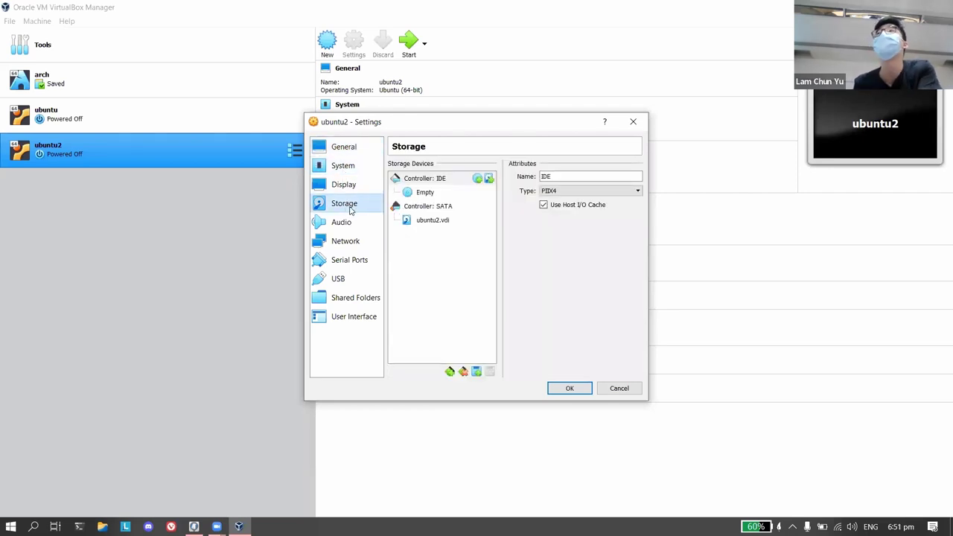
left_click(424, 193)
left_click(445, 180)
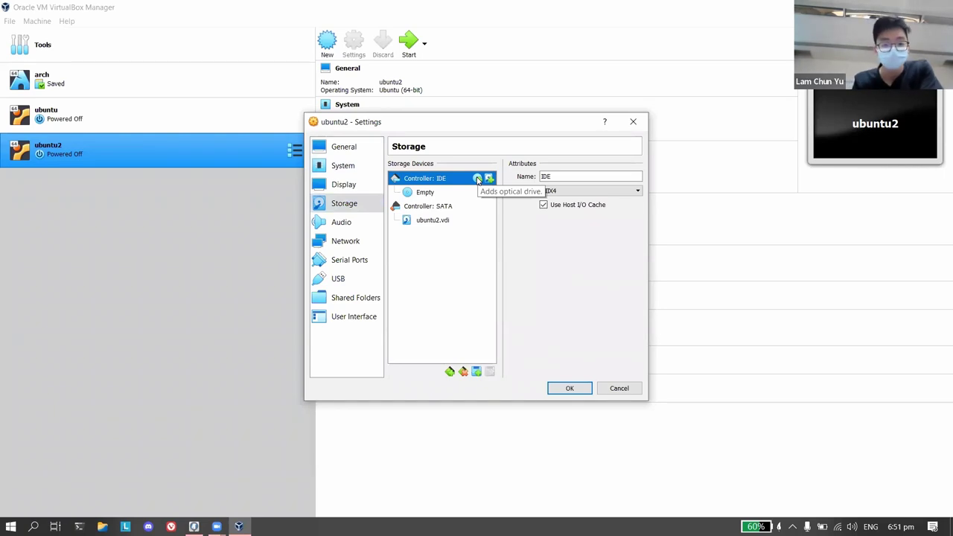
left_click(478, 180)
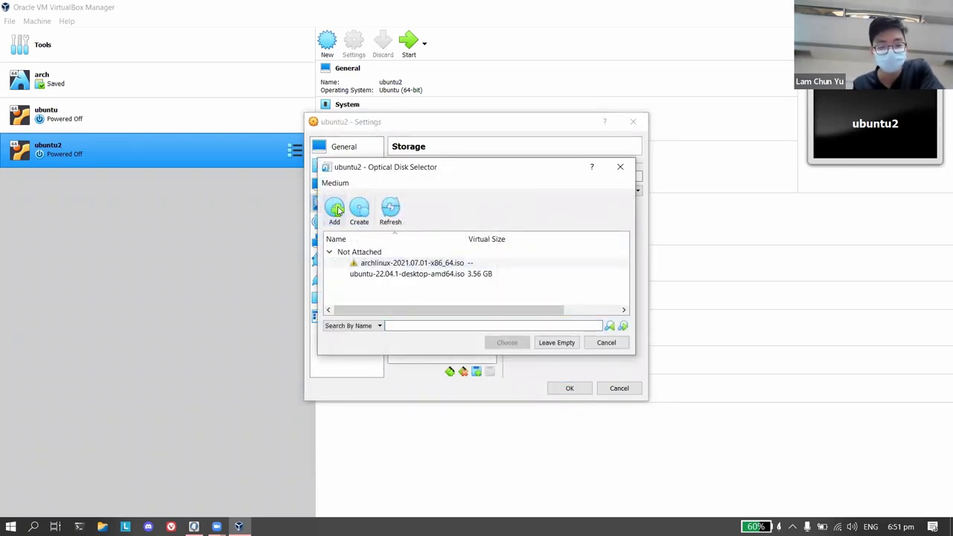
left_click(337, 211)
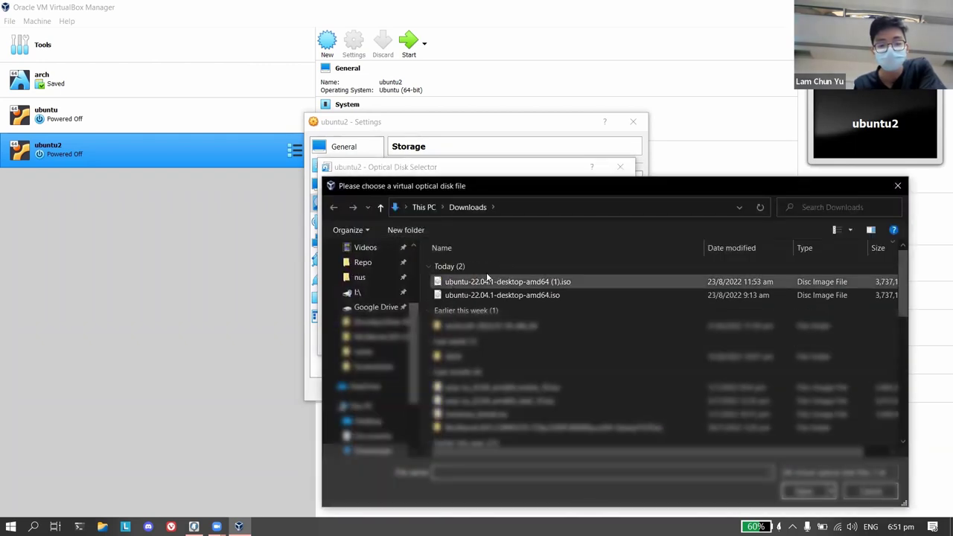
double_click(595, 300)
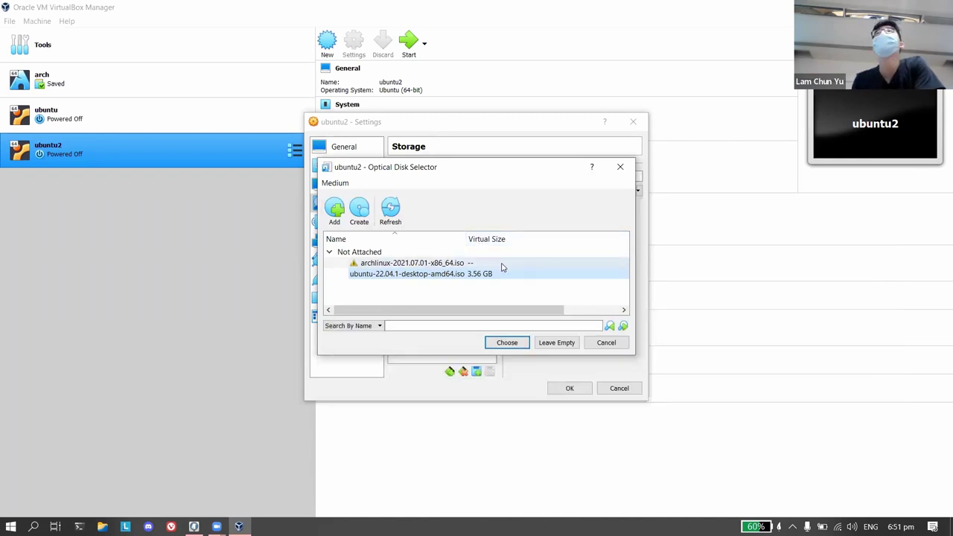
left_click(620, 167)
left_click(633, 122)
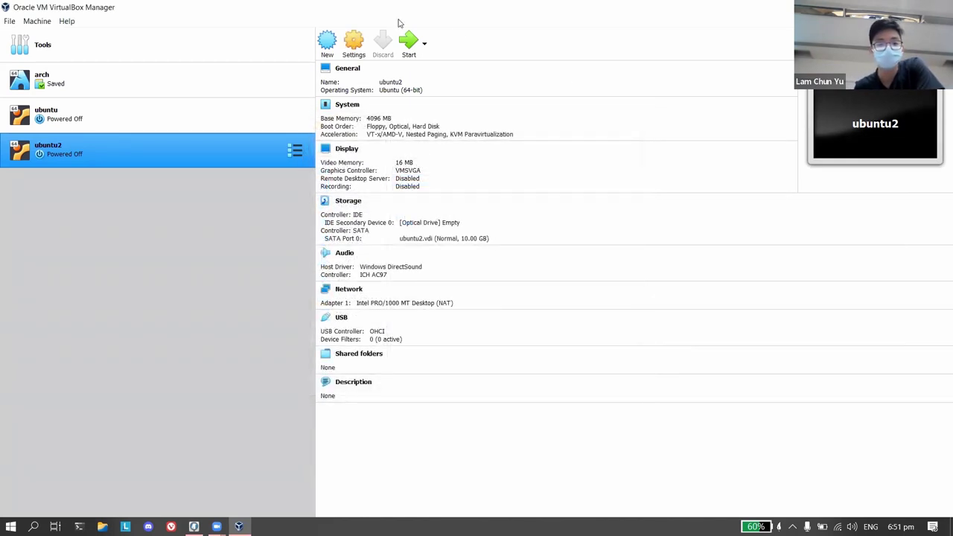
In ubuntu2's Storage settings, load ubuntu-22.04.1-desktop-amd64.iso into the IDE optical drive and save.
left_click(361, 51)
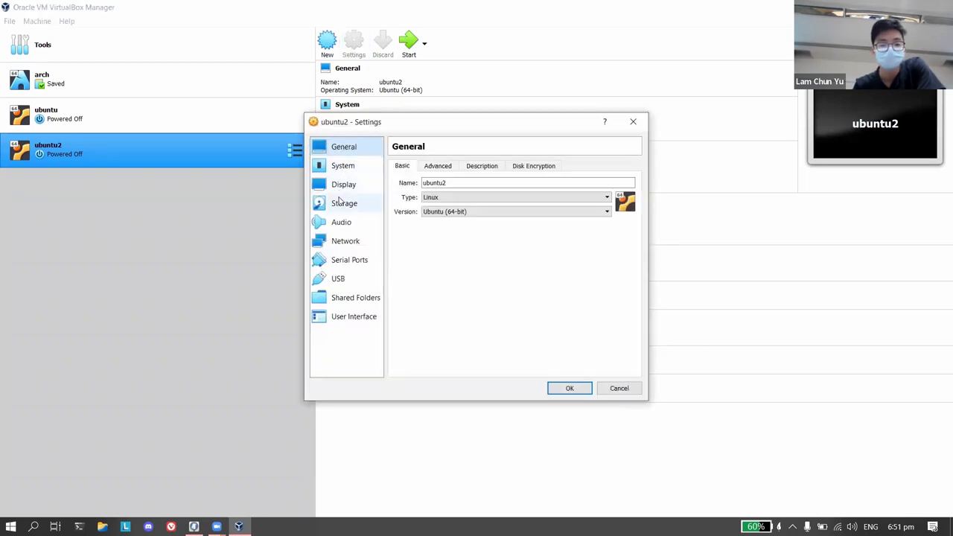
left_click(342, 206)
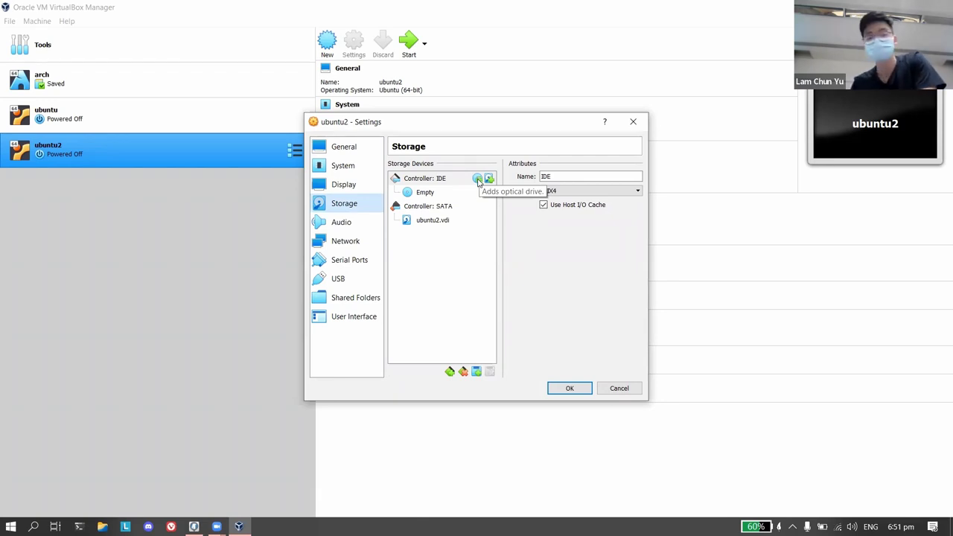
left_click(478, 180)
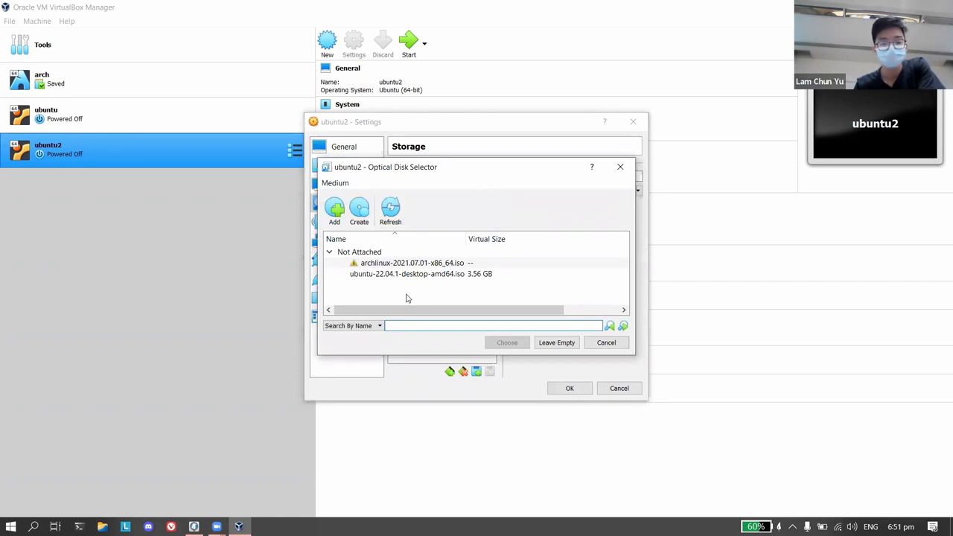
left_click(406, 253)
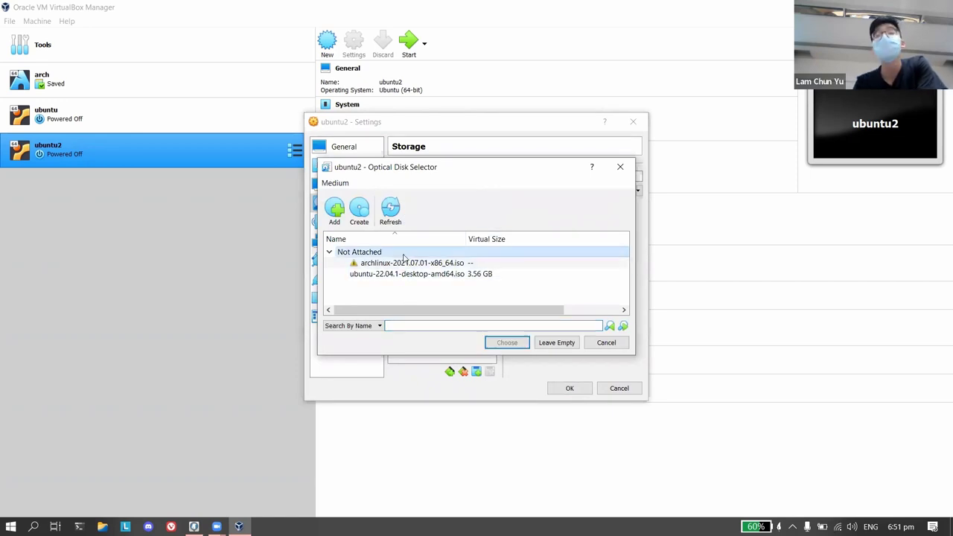
left_click(334, 212)
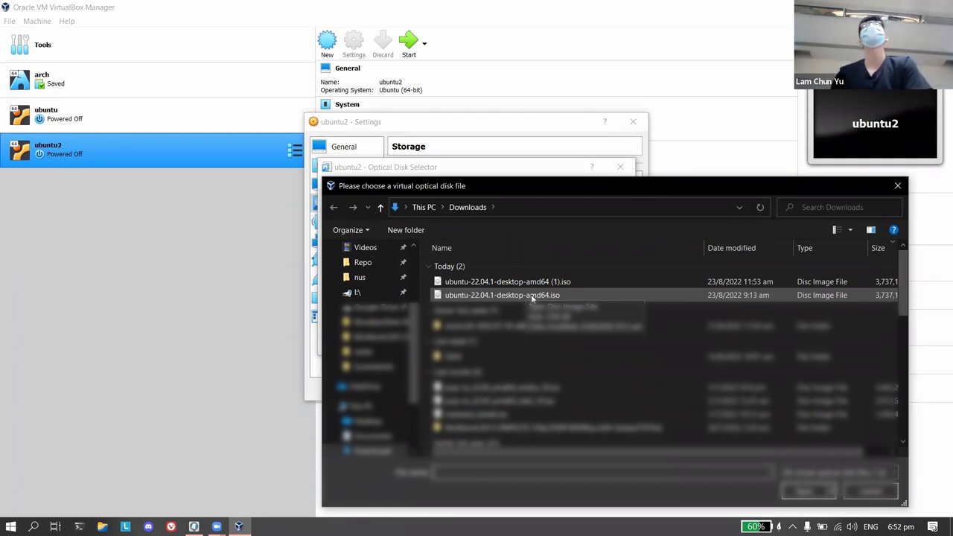
left_click(221, 458)
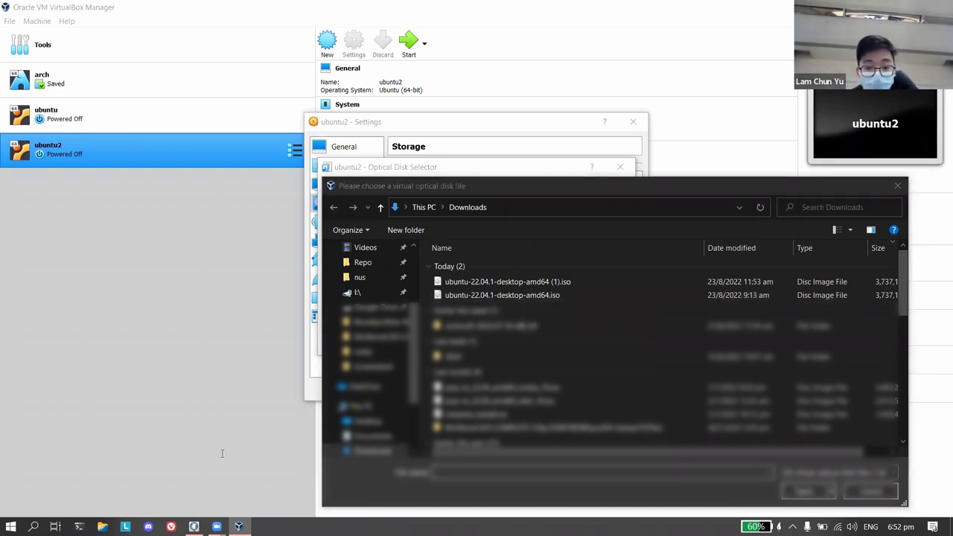
double_click(534, 296)
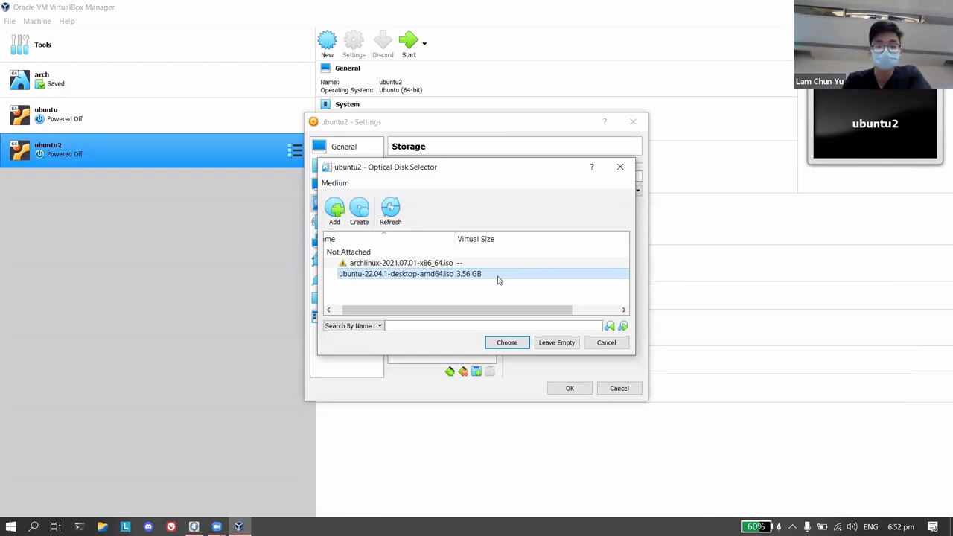
left_click(507, 343)
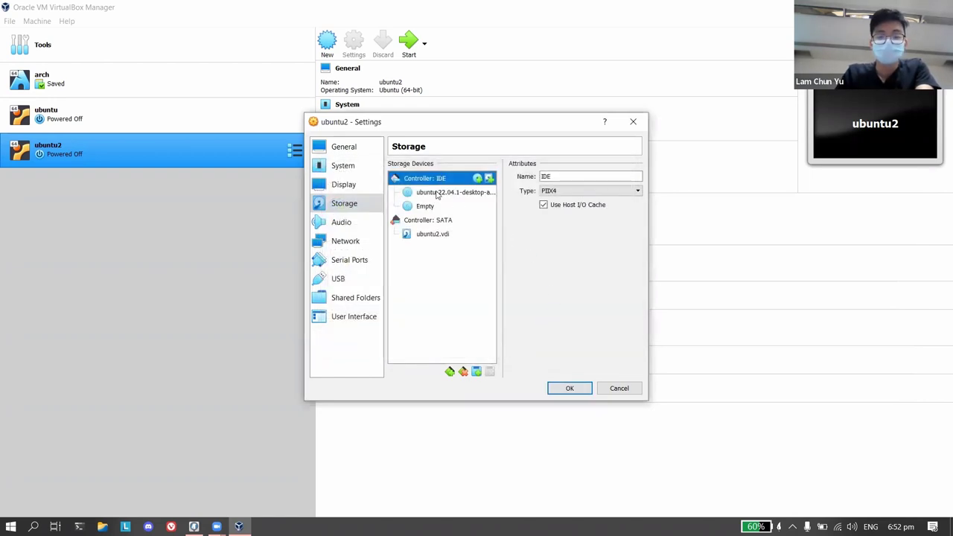
left_click(437, 194)
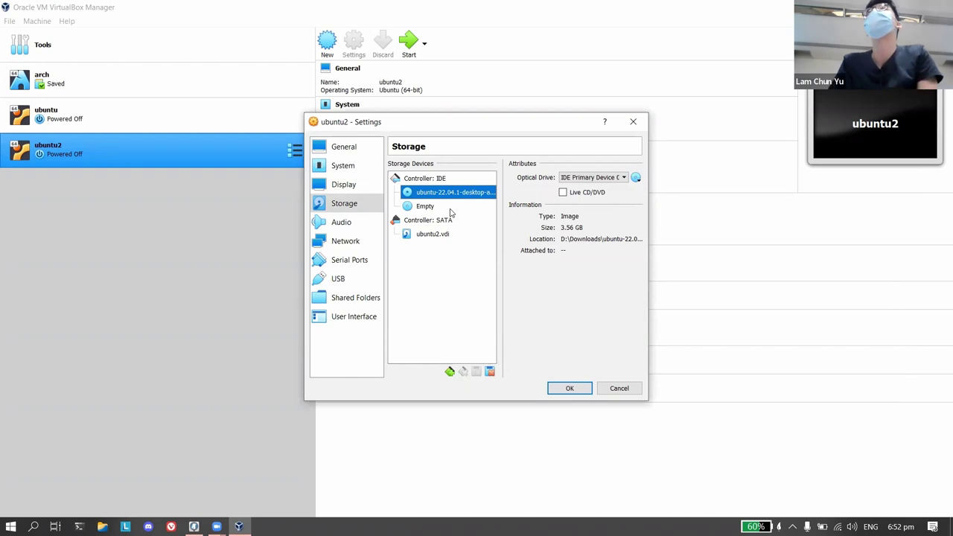
left_click(569, 389)
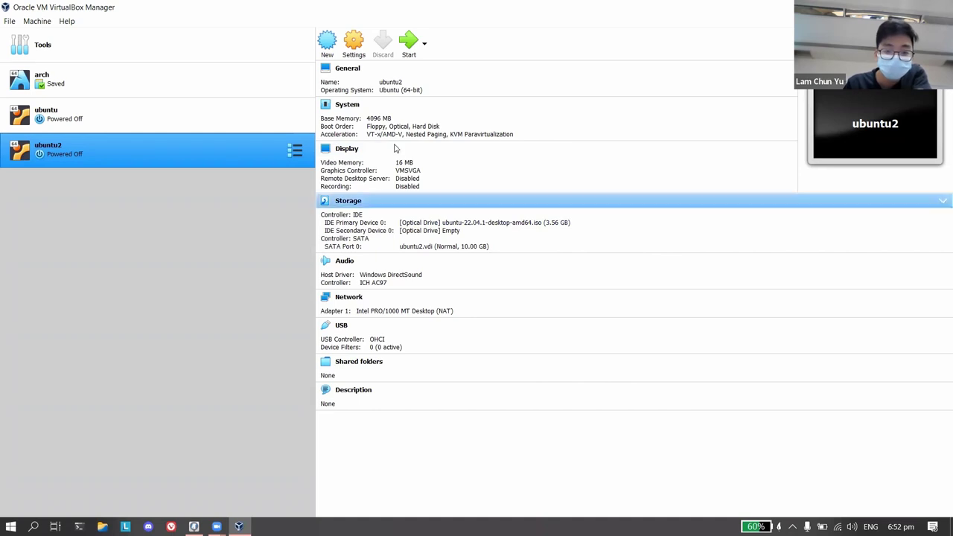
Start ubuntu2 with ubuntu-22.04.1-desktop-amd64.iso chosen as the start-up disk.
left_click(409, 41)
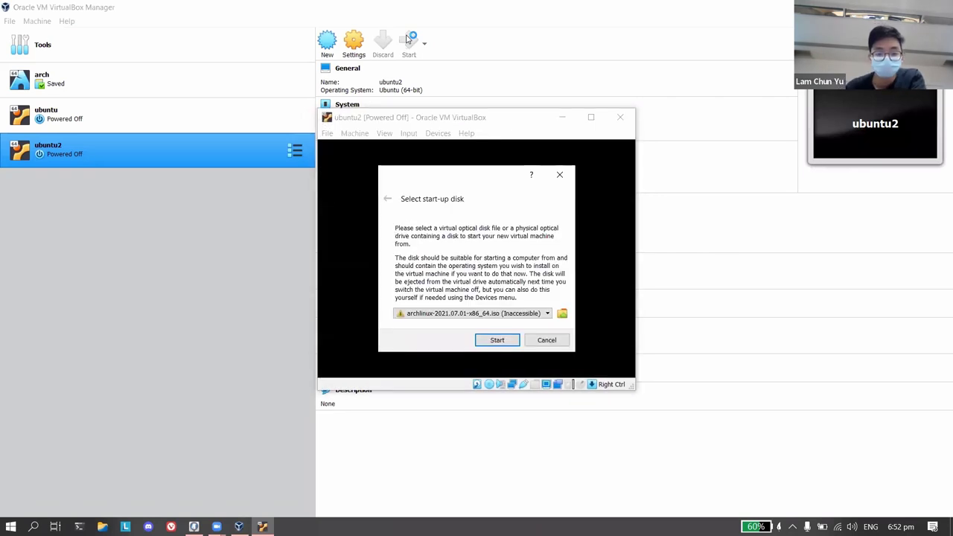
left_click(535, 316)
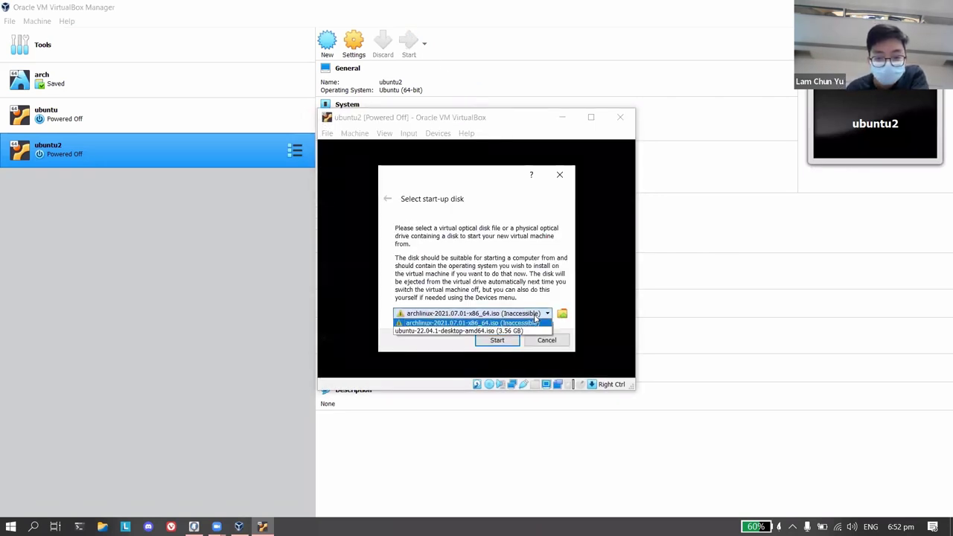
left_click(531, 331)
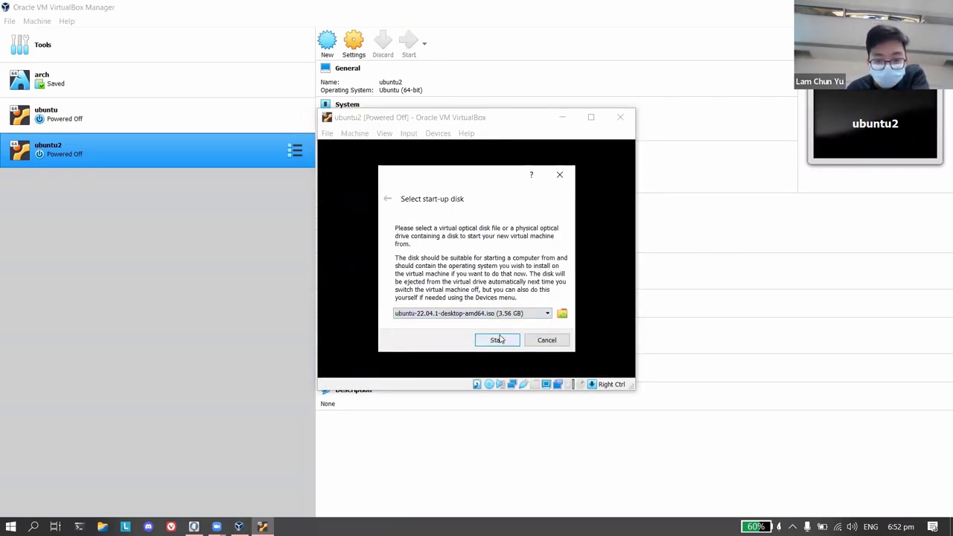
left_click(497, 340)
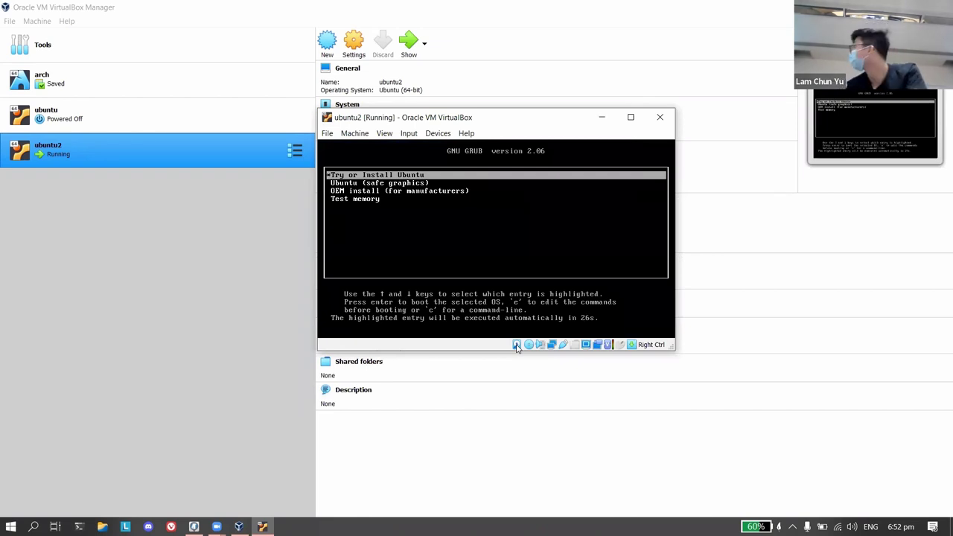
Boot 'Try or Install Ubuntu' from GRUB, then switch to the PDF slides.
key("Return")
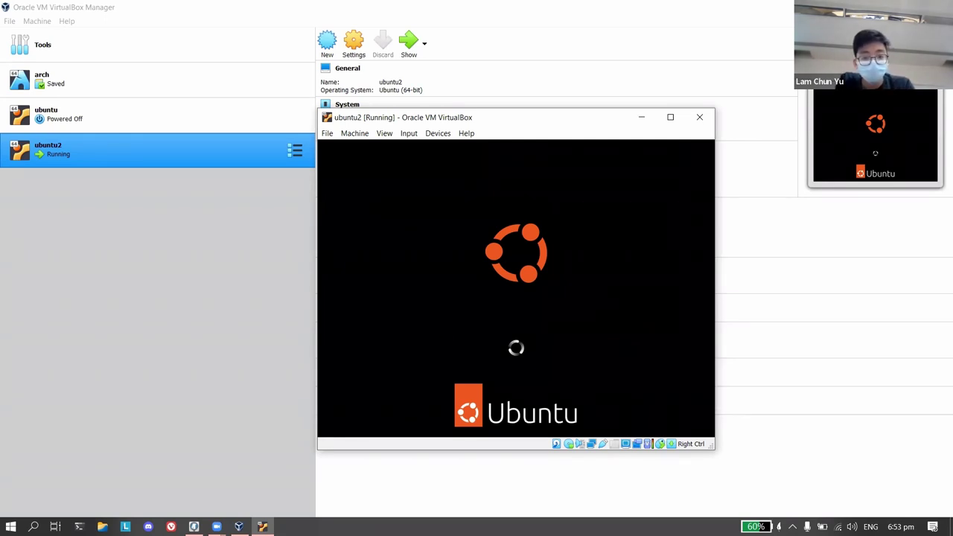
left_click(394, 4)
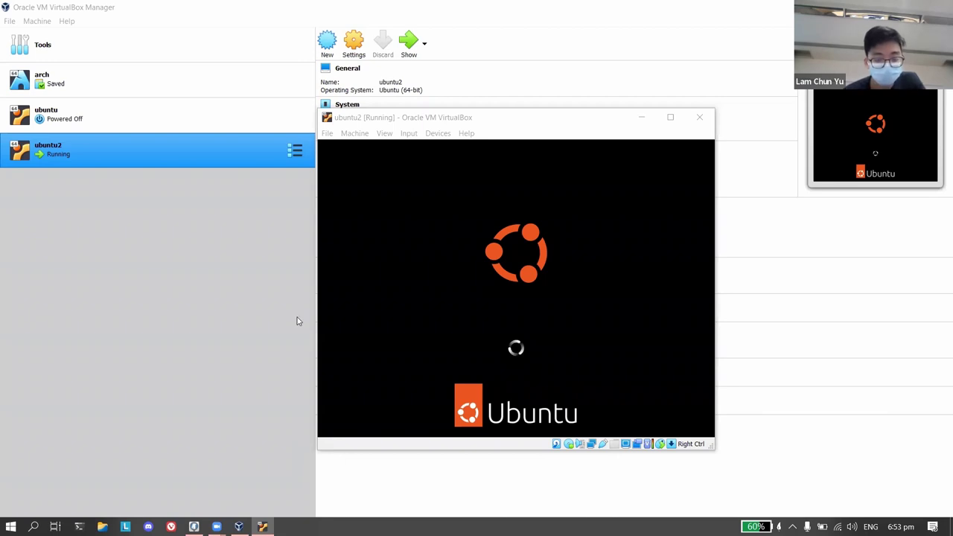
key("alt+Tab")
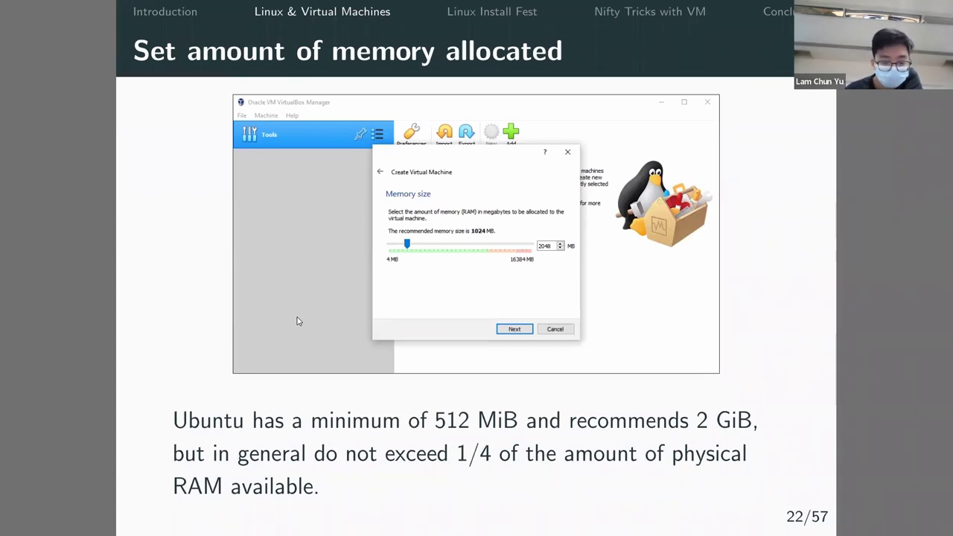
Advance the presentation through the hard disk and settings slides to 32/57, then return to ubuntu2.
key("Right")
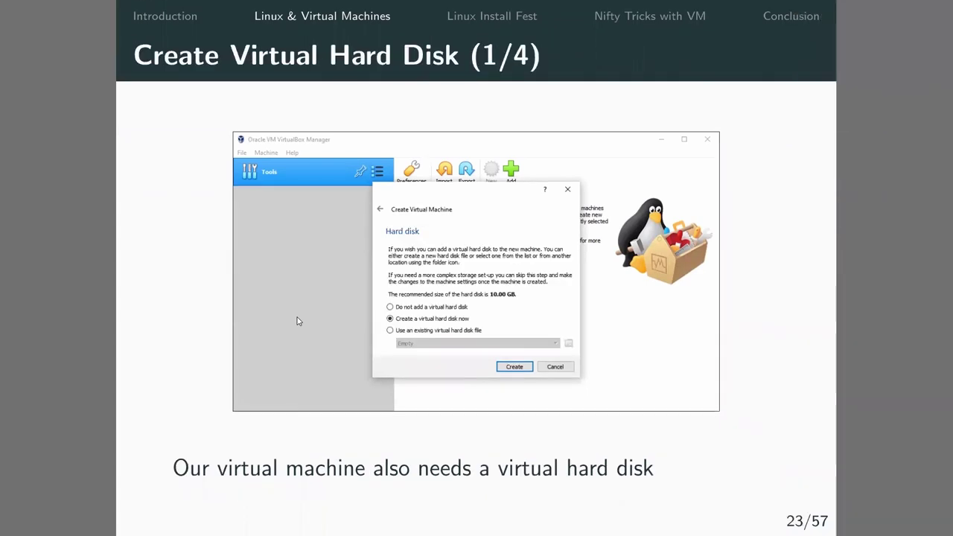
key("Right")
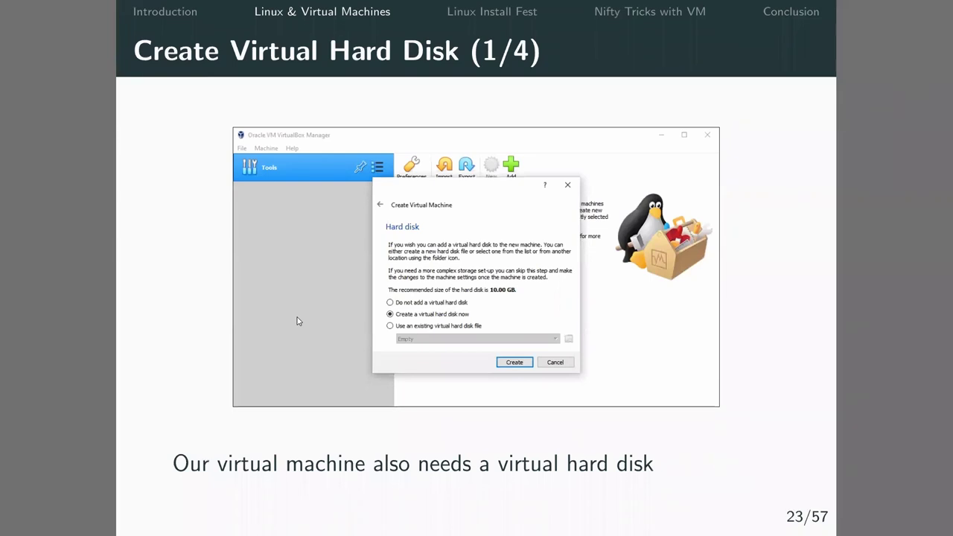
key("Right")
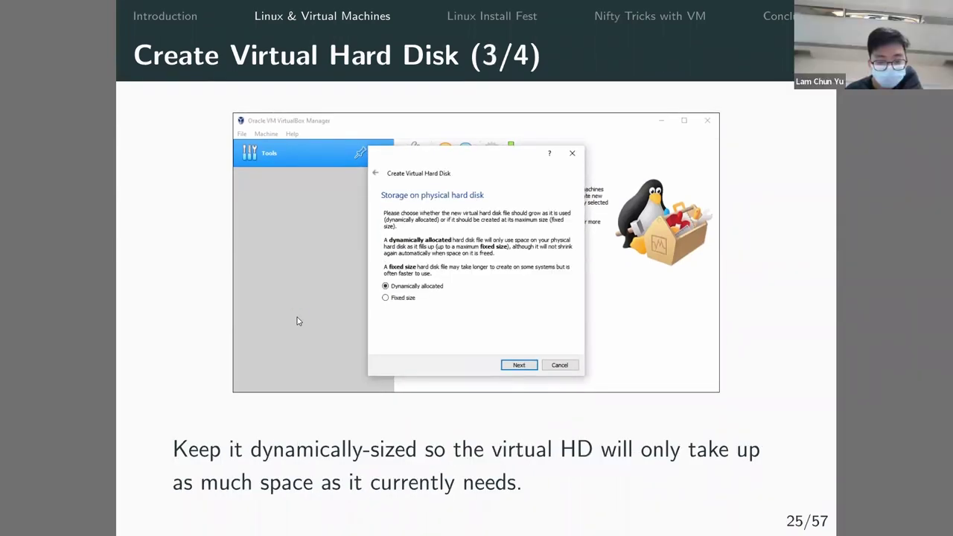
key("Right")
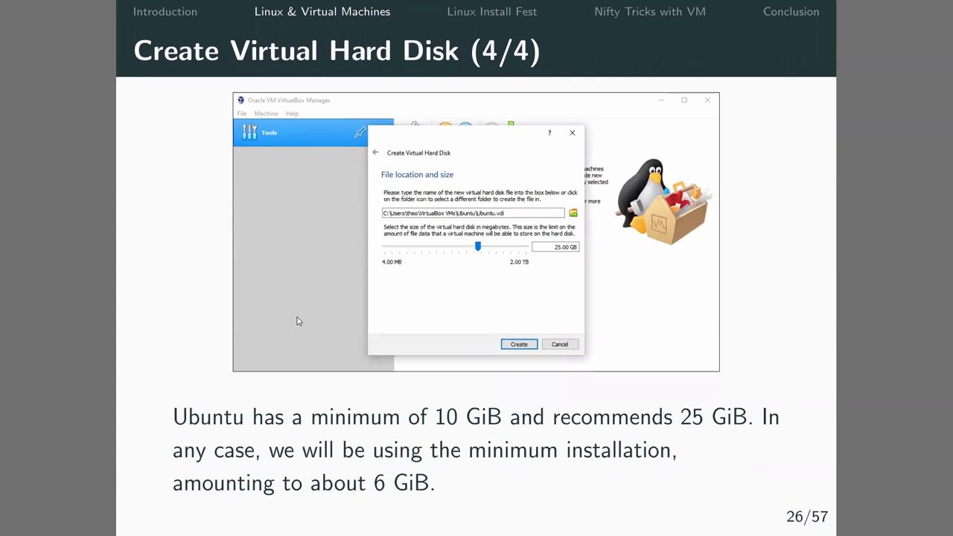
key("Right")
key("Right")
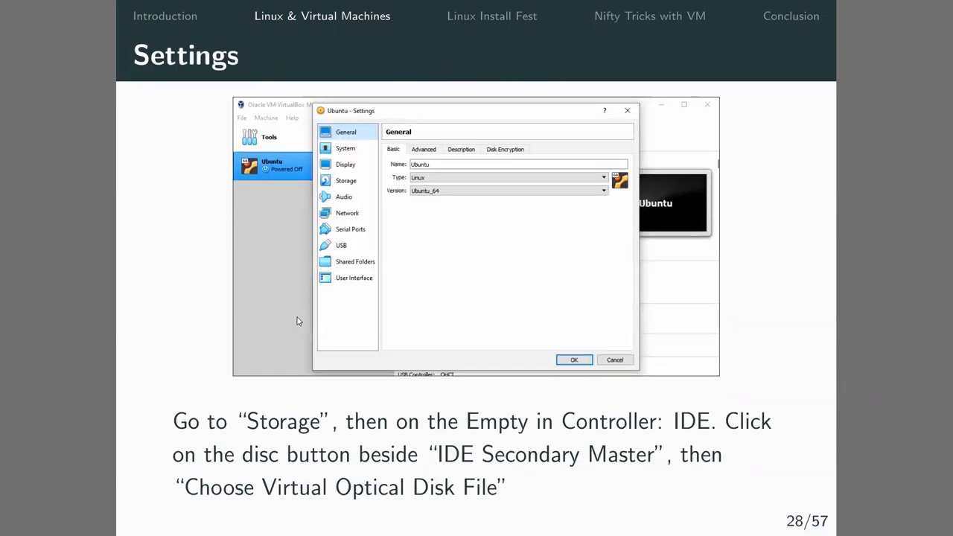
key("Right")
key("Right")
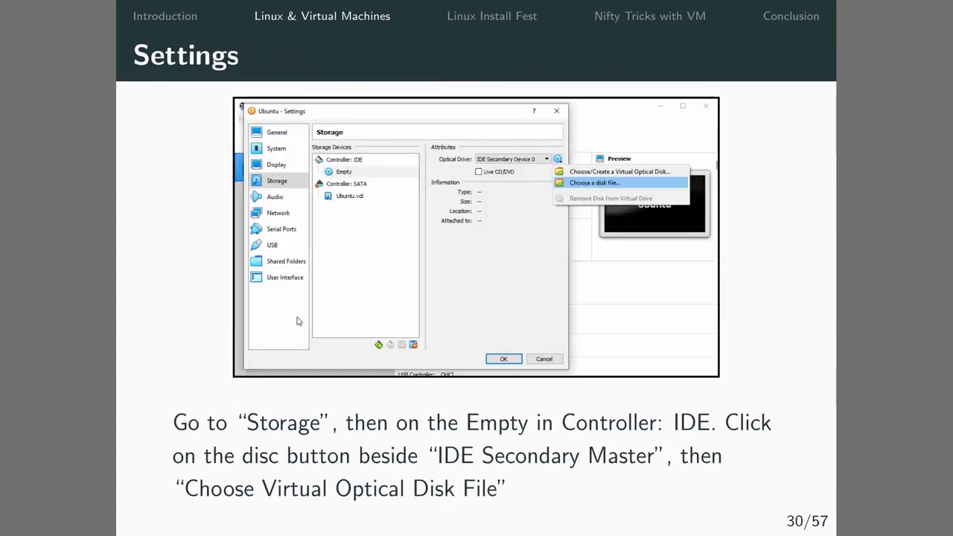
key("Right")
key("Right")
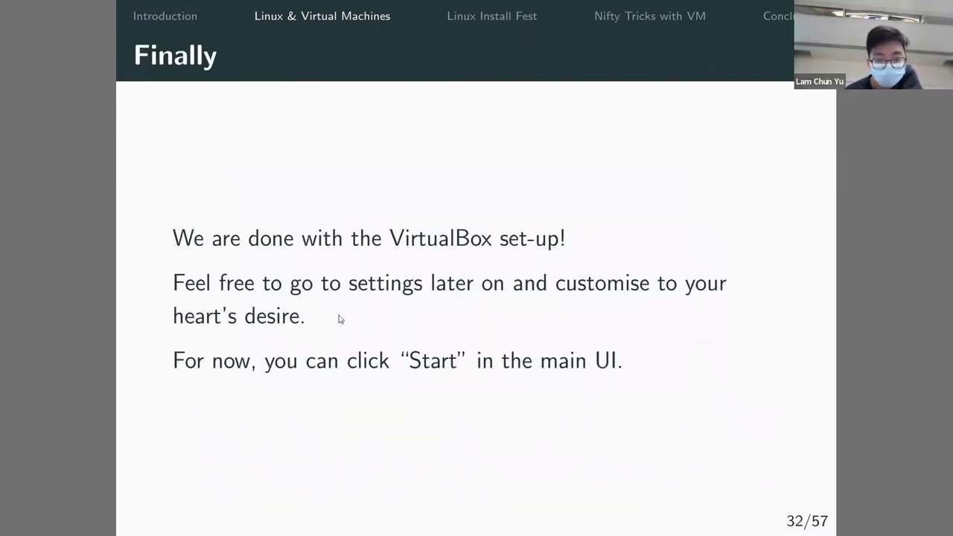
key("alt+Tab")
key("alt+Tab")
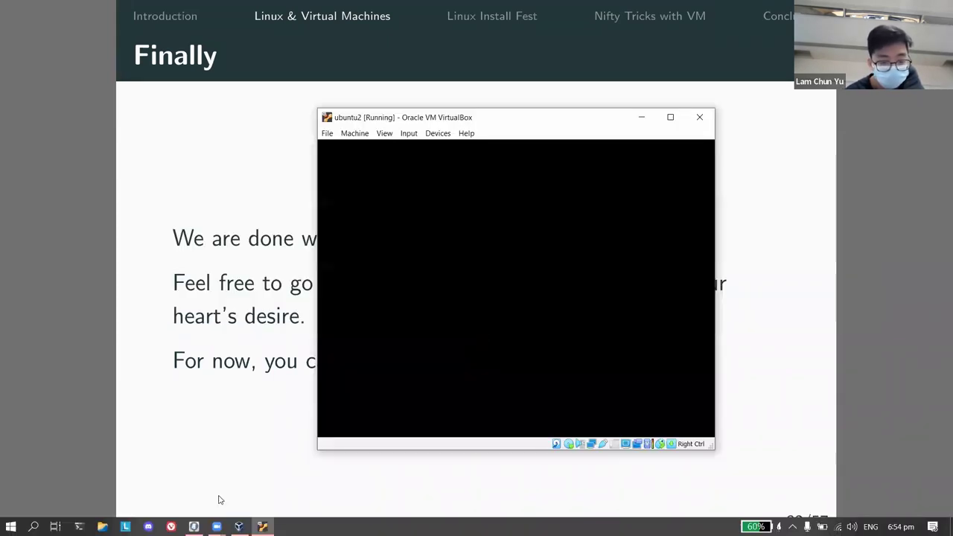
Switch between the VirtualBox Manager and the ubuntu2 window while it boots to the installer Welcome screen.
key("alt+Tab")
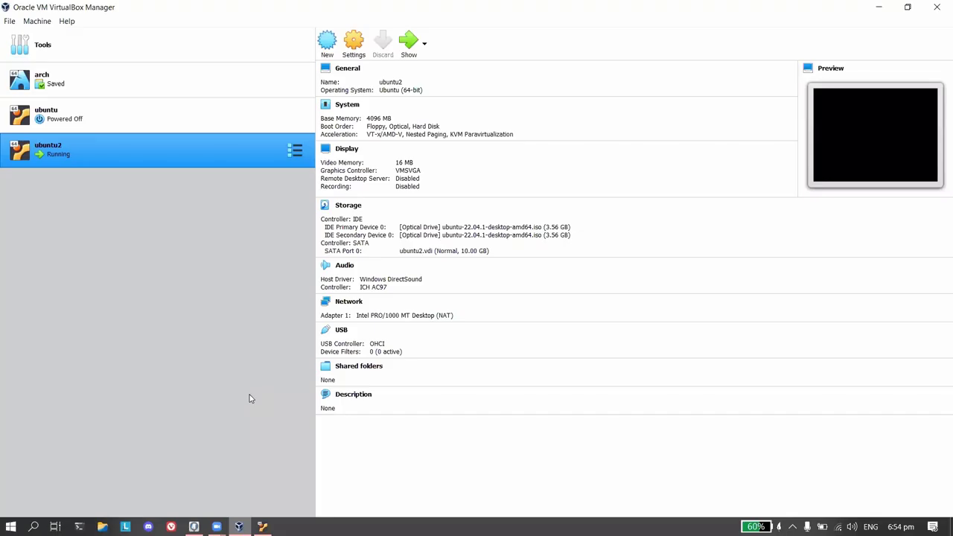
key("alt+Tab")
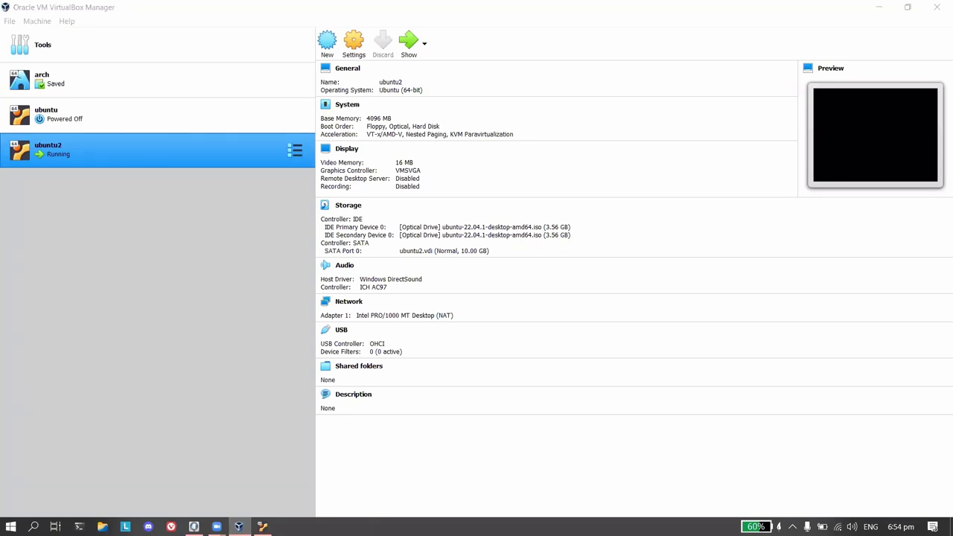
left_click(271, 251)
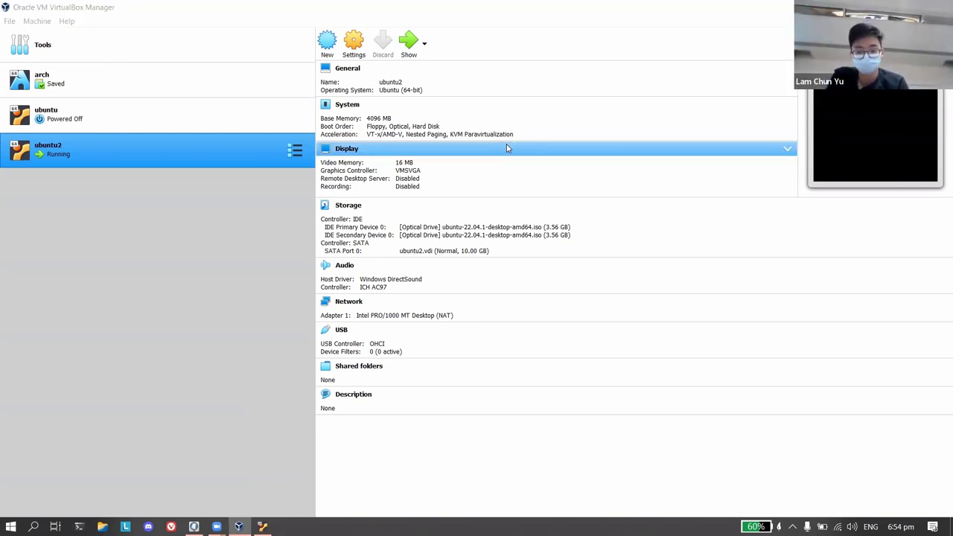
key("alt+Tab")
key("alt+Tab")
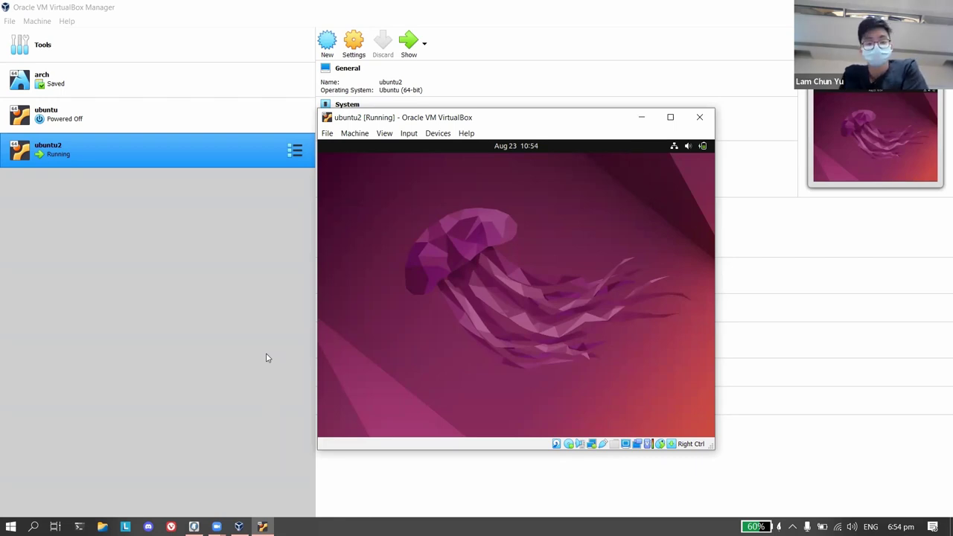
left_click(265, 464)
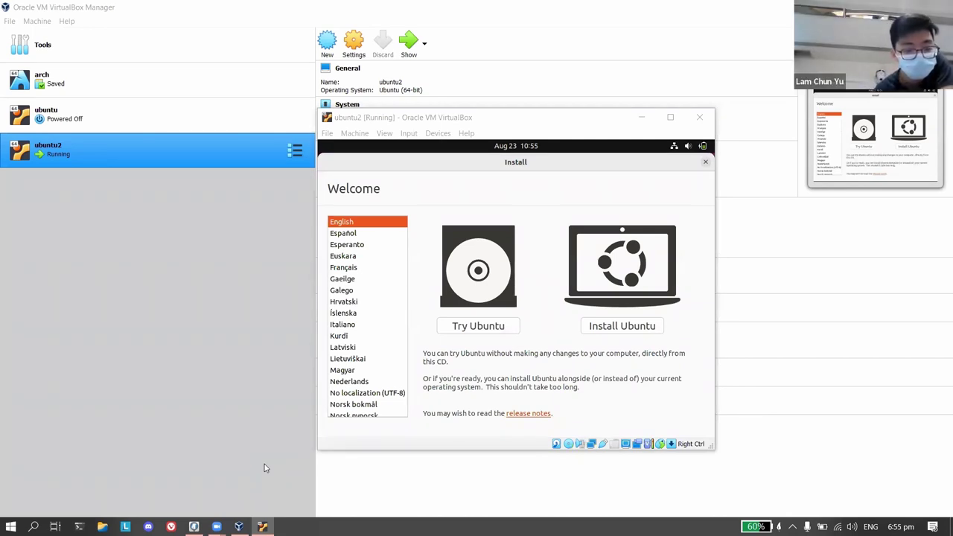
Drag the ubuntu2 VM window slightly up and to the left.
key("XF86AudioLowerVolume")
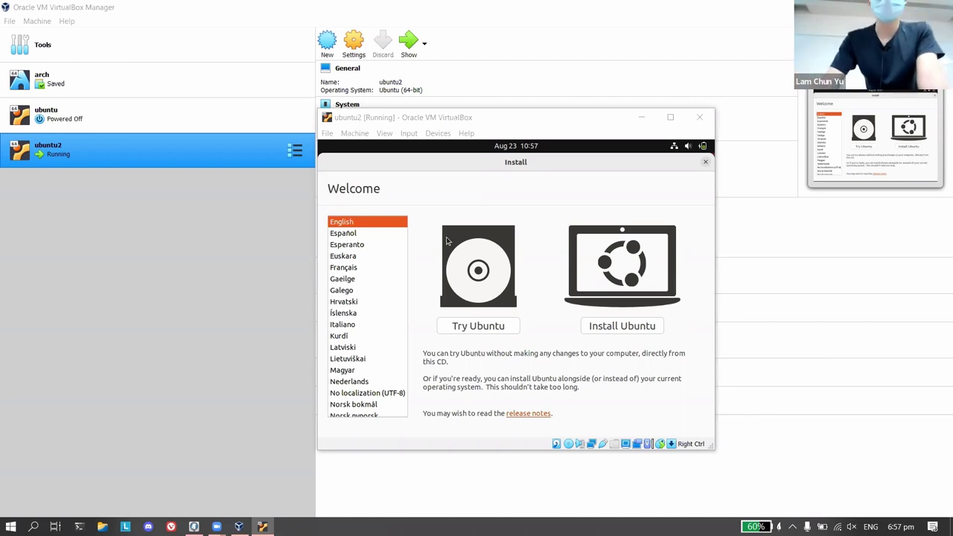
left_click(462, 120)
left_click_drag(462, 121, 439, 84)
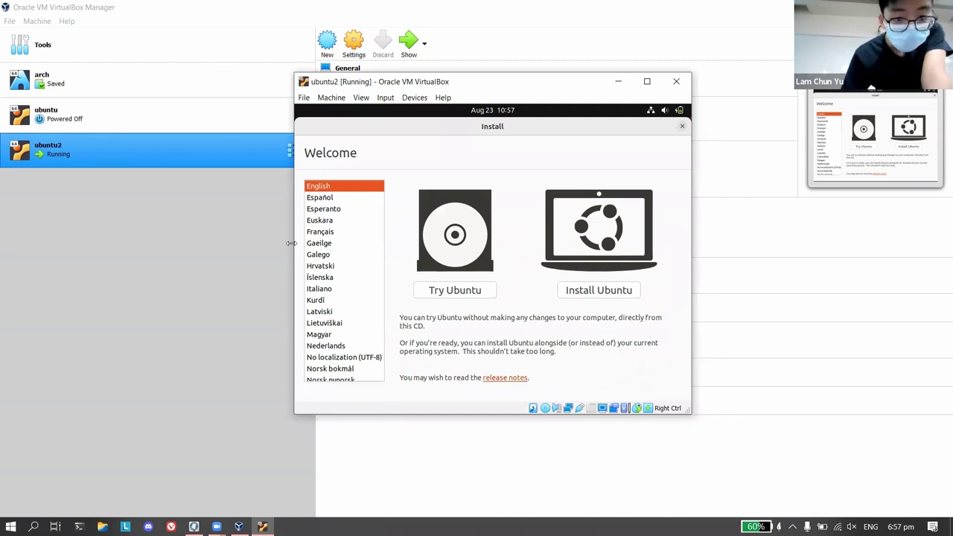
Choose Install Ubuntu on the installer's Welcome screen.
left_click(580, 293)
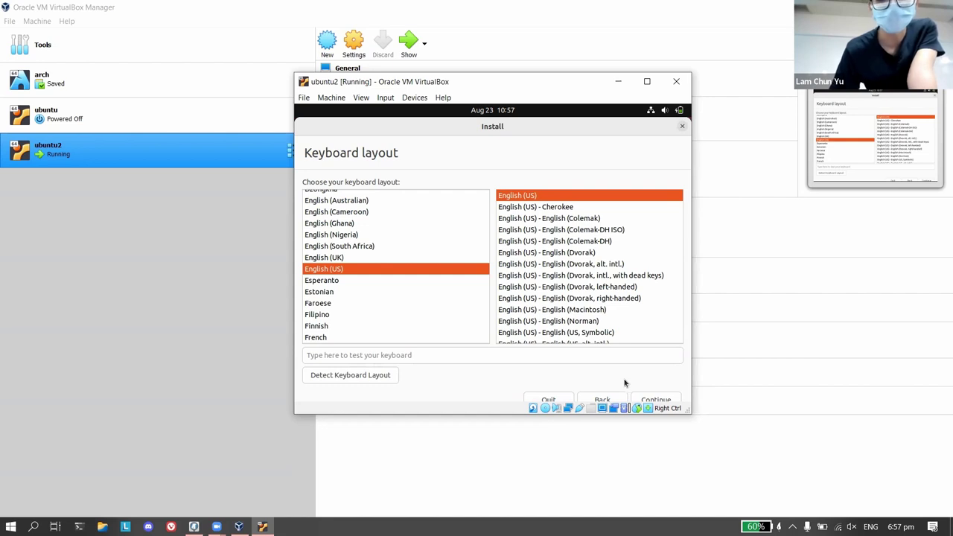
Accept the English (US) keyboard layout and keep Minimal installation with updates.
left_click(657, 400)
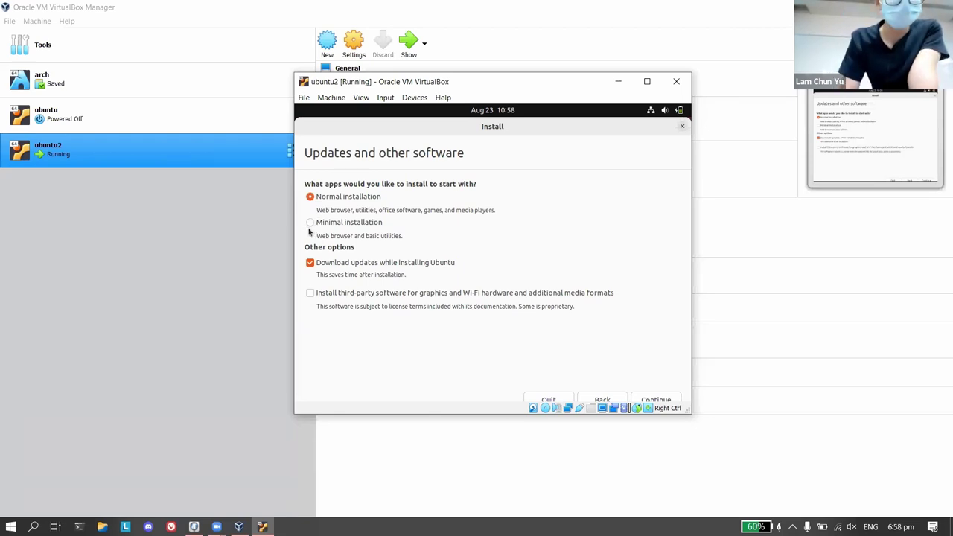
left_click(311, 223)
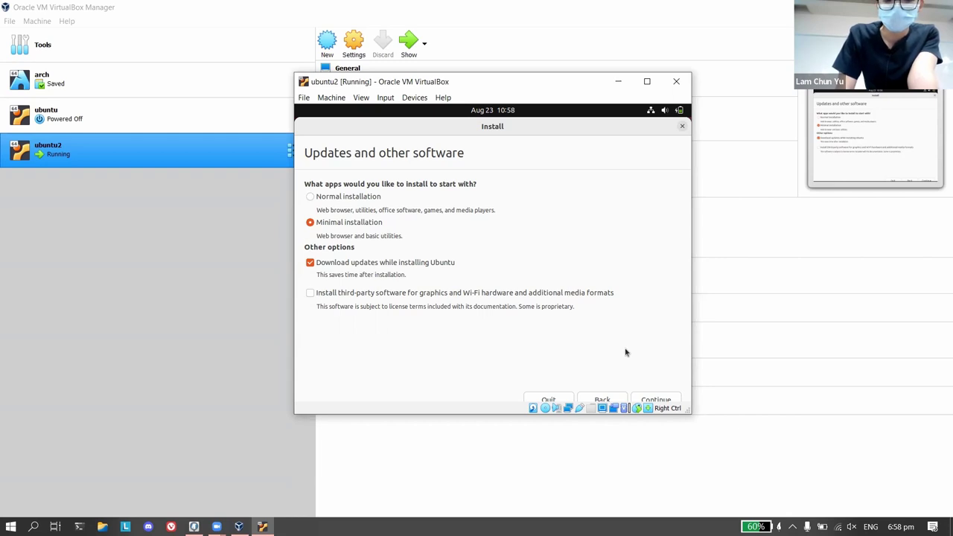
left_click(649, 398)
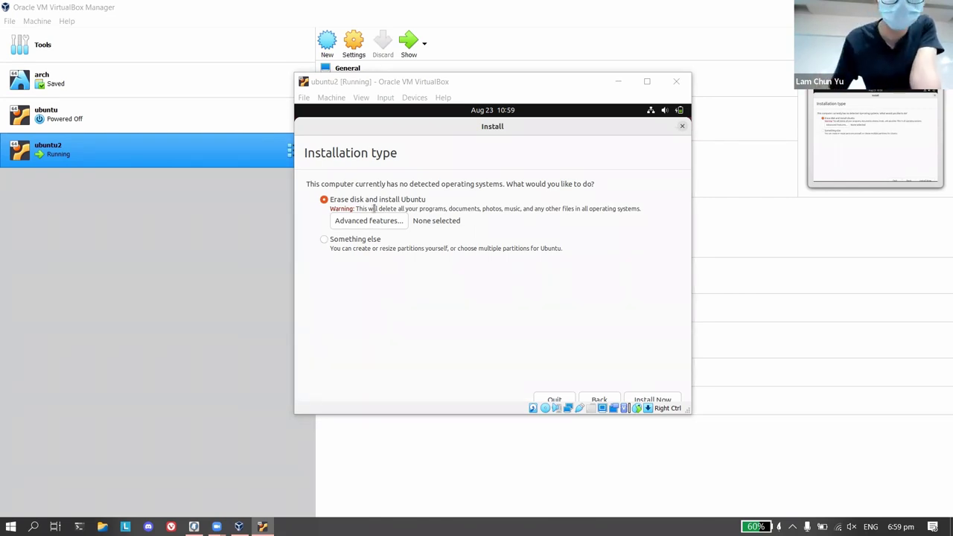
Revisit the updates page, then install Ubuntu using Erase disk and install Ubuntu.
left_click(581, 351)
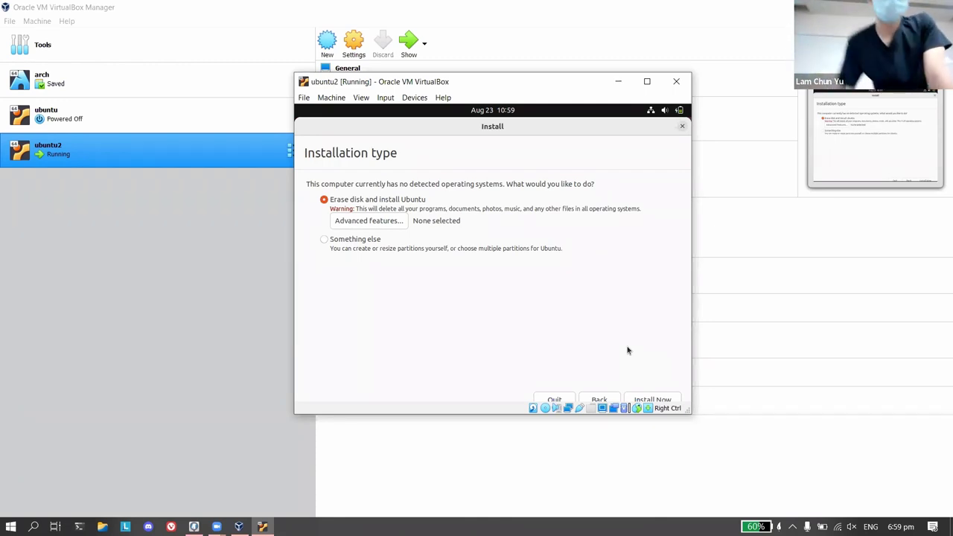
left_click(602, 401)
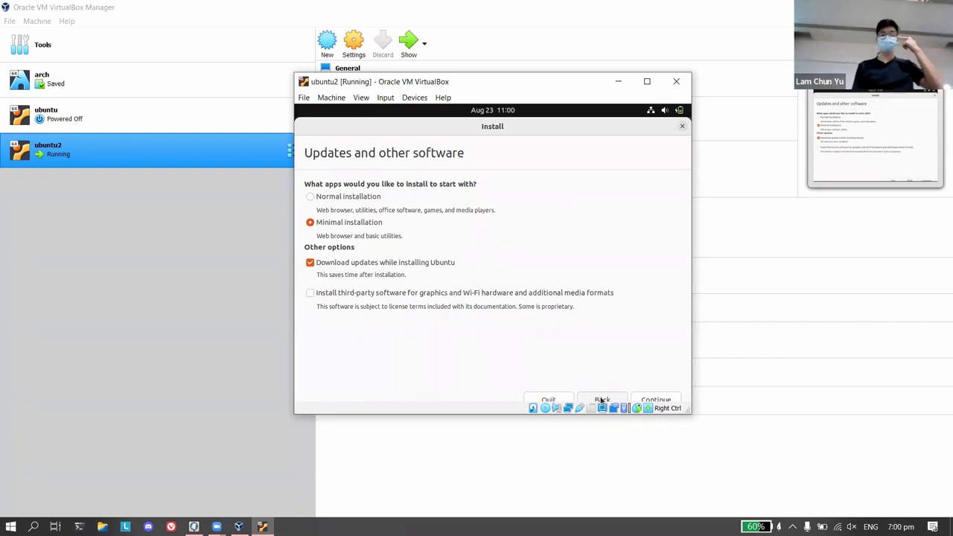
left_click(654, 401)
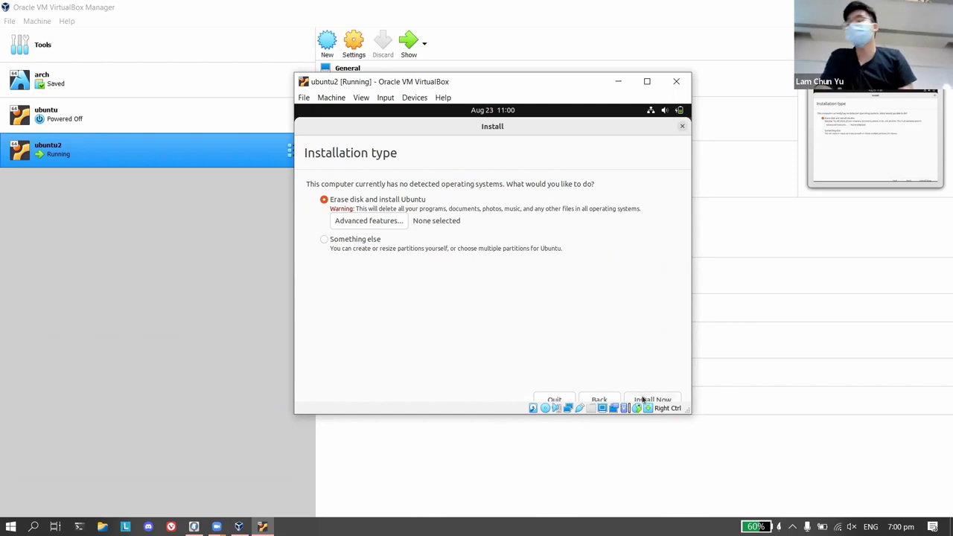
left_click(644, 401)
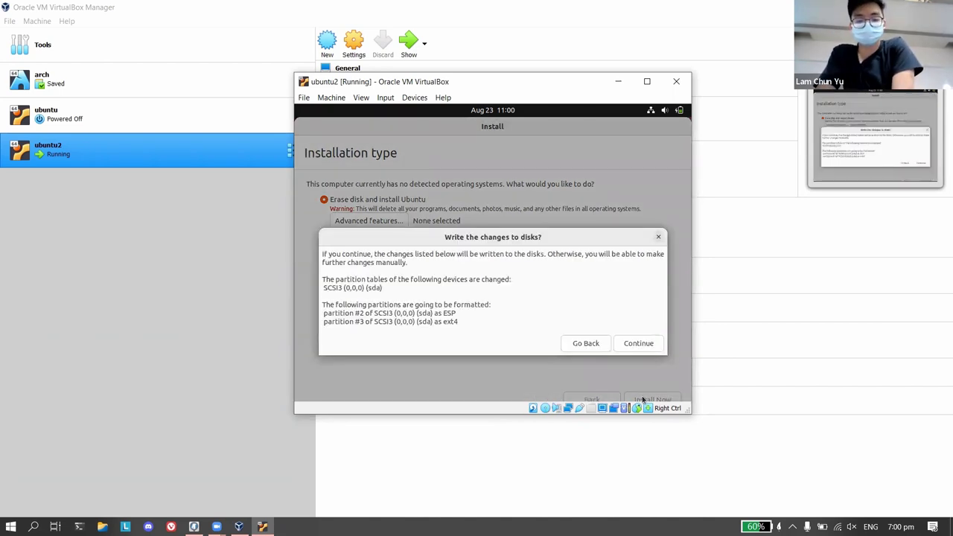
Confirm writing the partition changes to disk and accept Singapore as the location.
left_click(637, 343)
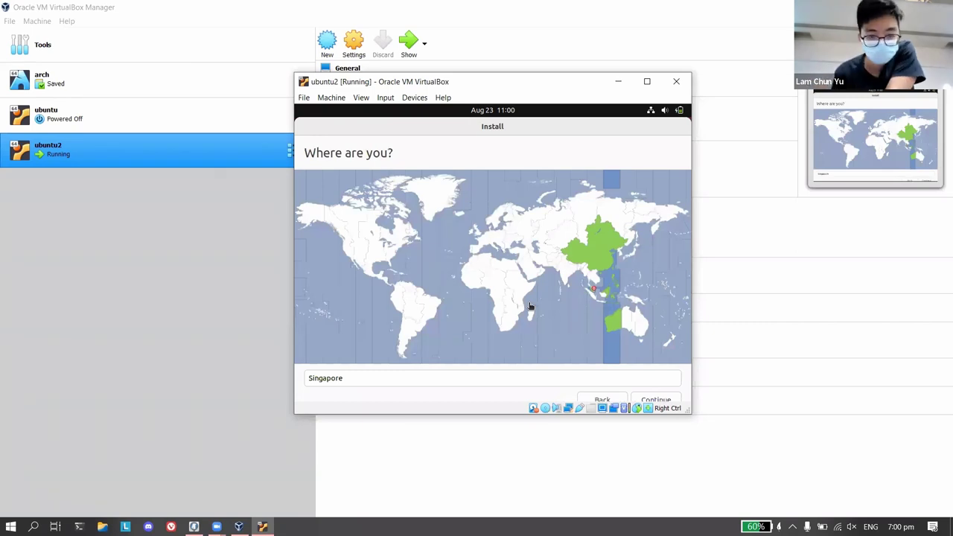
left_click(662, 402)
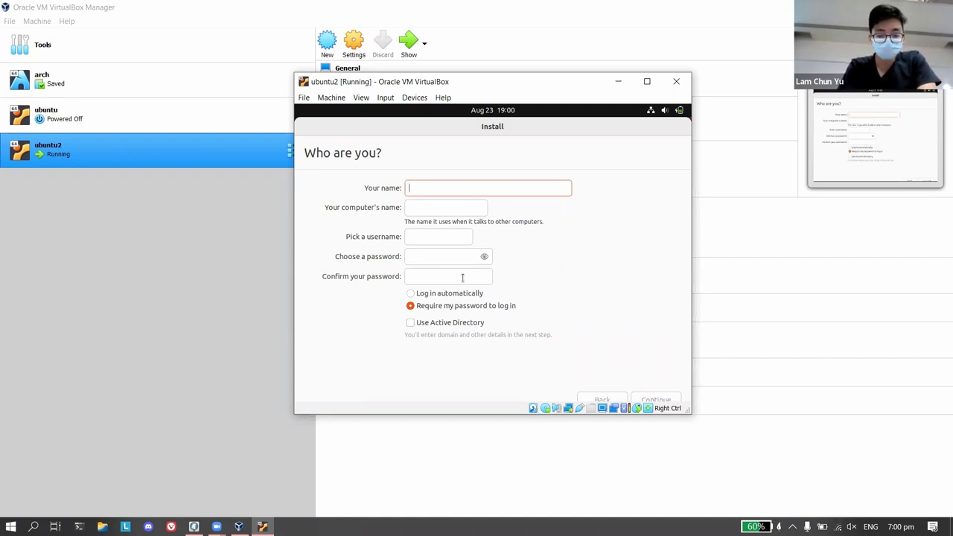
Enter the account name and password, set Require my password to log in, and continue.
type("hackertools")
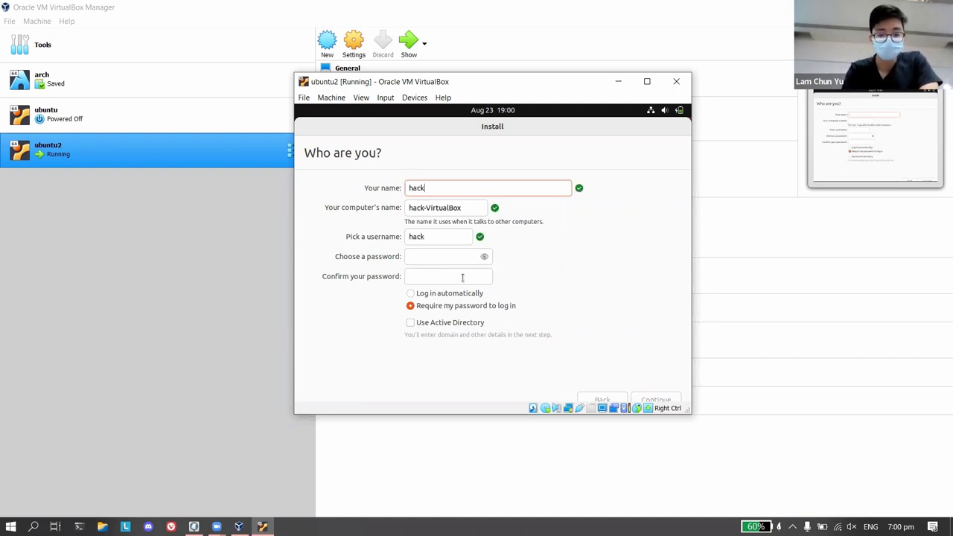
left_click(442, 257)
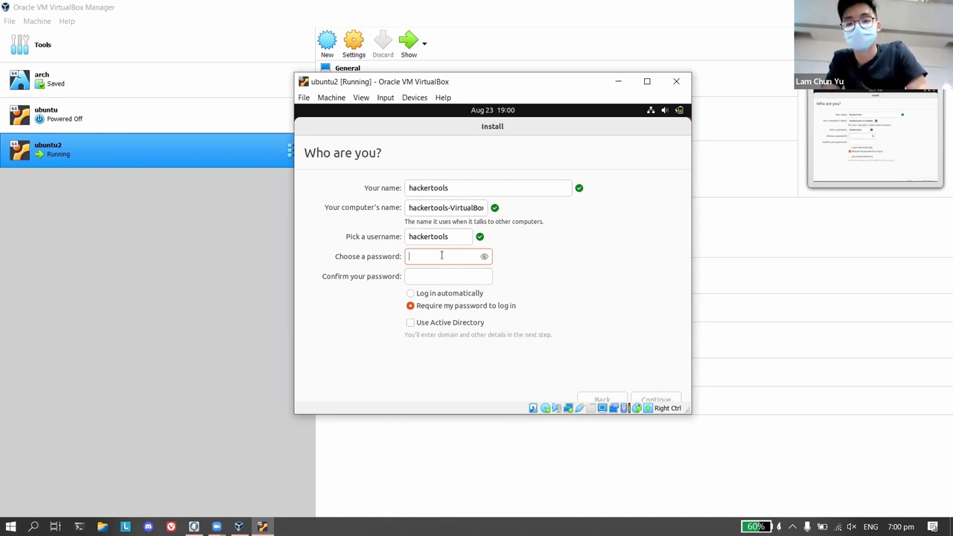
type("123")
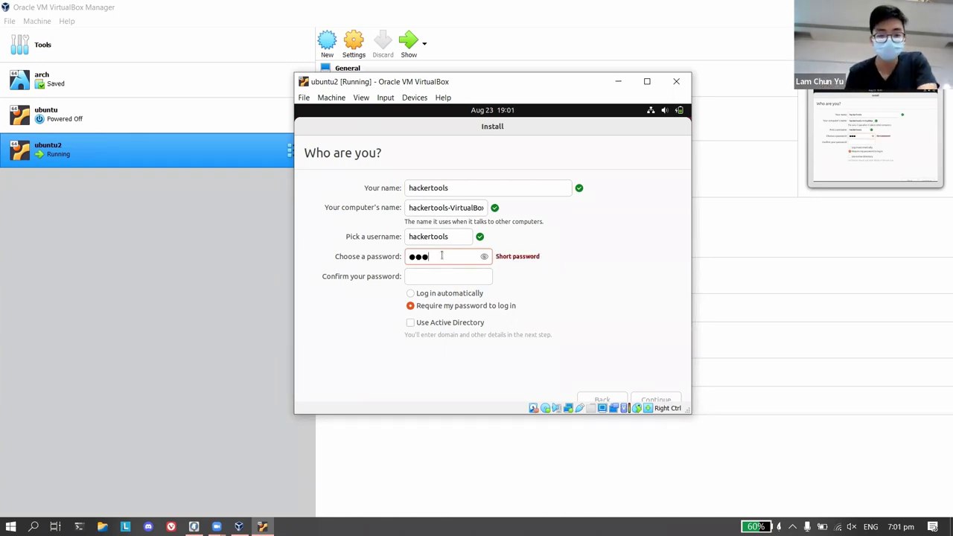
left_click(444, 275)
type("123")
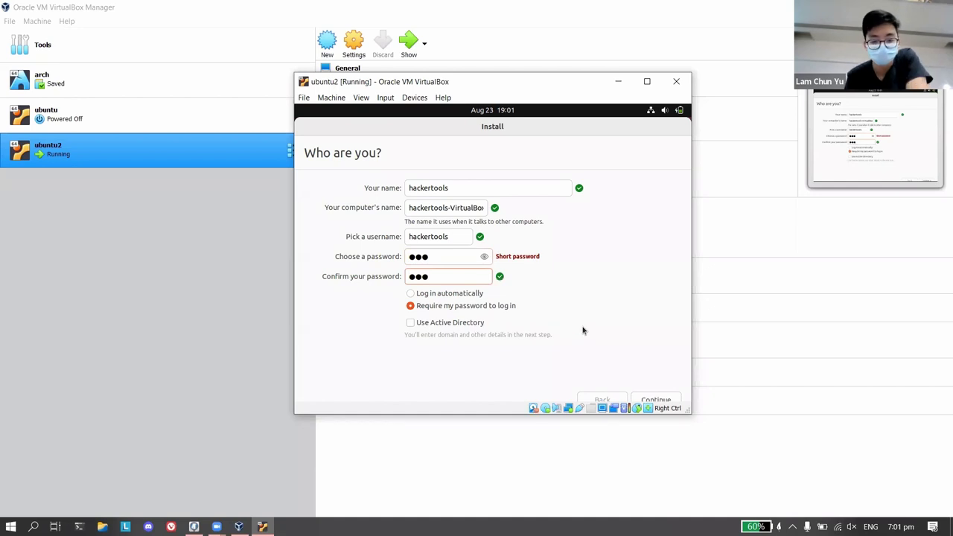
left_click(453, 295)
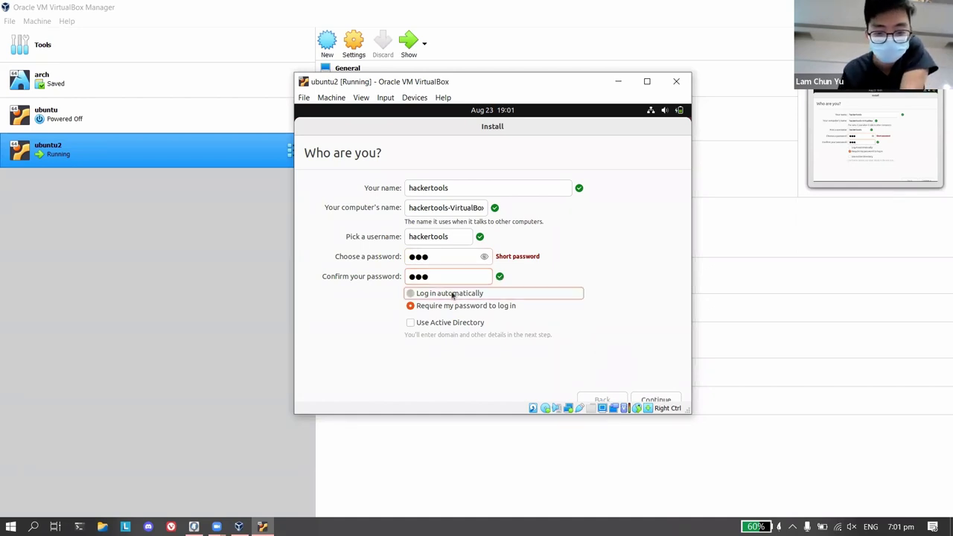
left_click(496, 307)
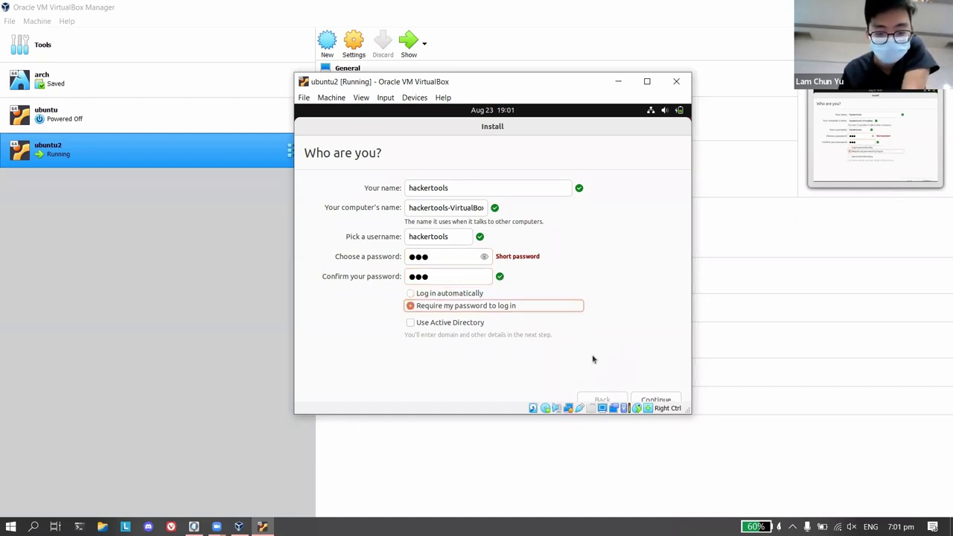
left_click(656, 400)
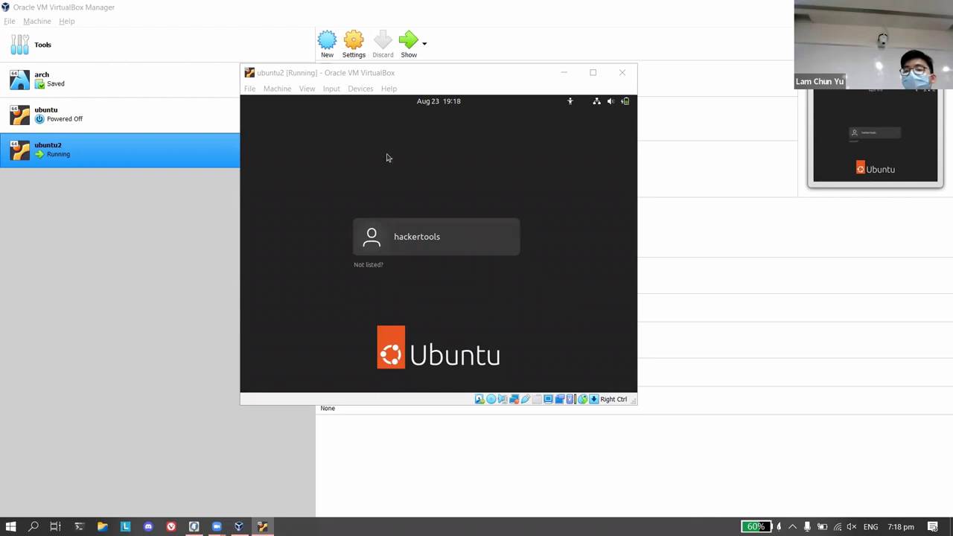
Log in as the new user by entering the account password.
left_click(443, 236)
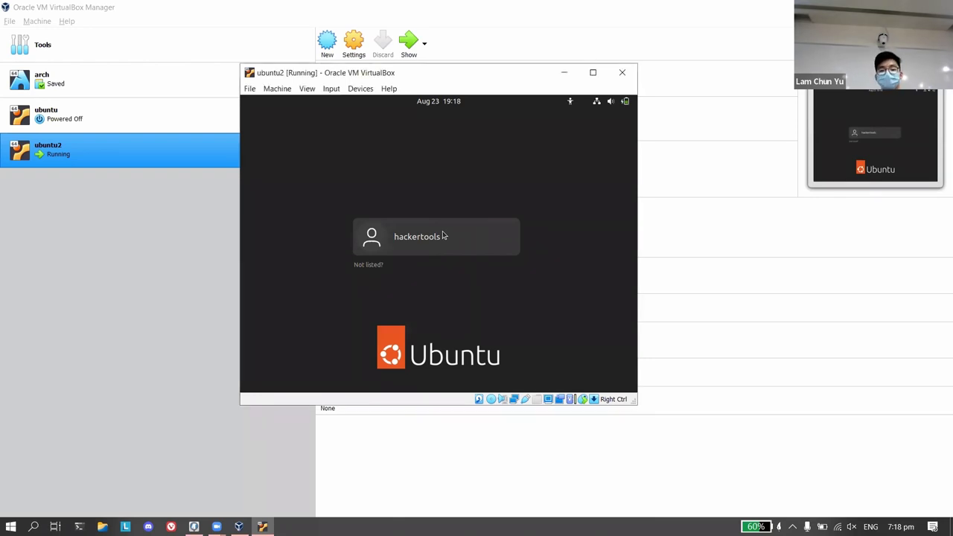
type("***")
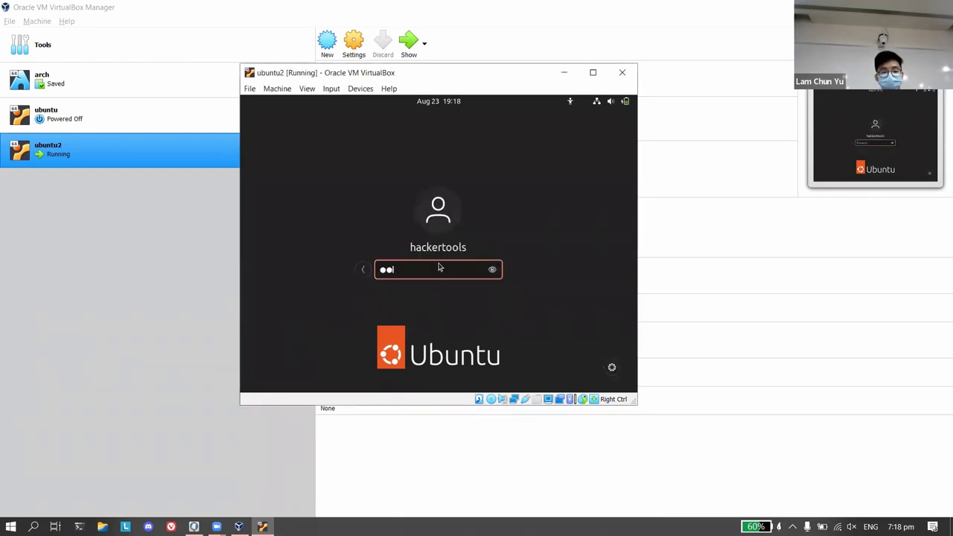
key("Return")
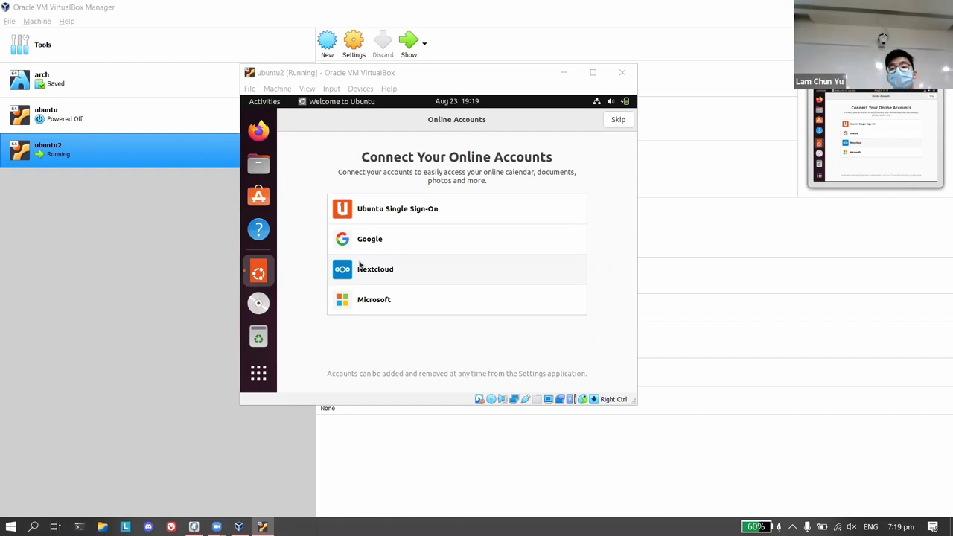
Minimize the ubuntu2 window, then restore it to see the 238.2 MB update offer.
left_click(564, 72)
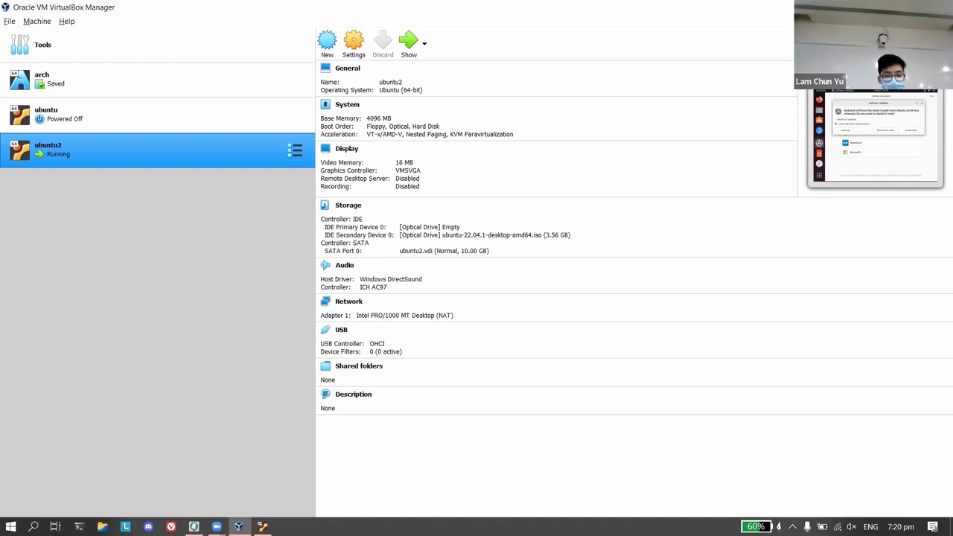
key("alt+Tab")
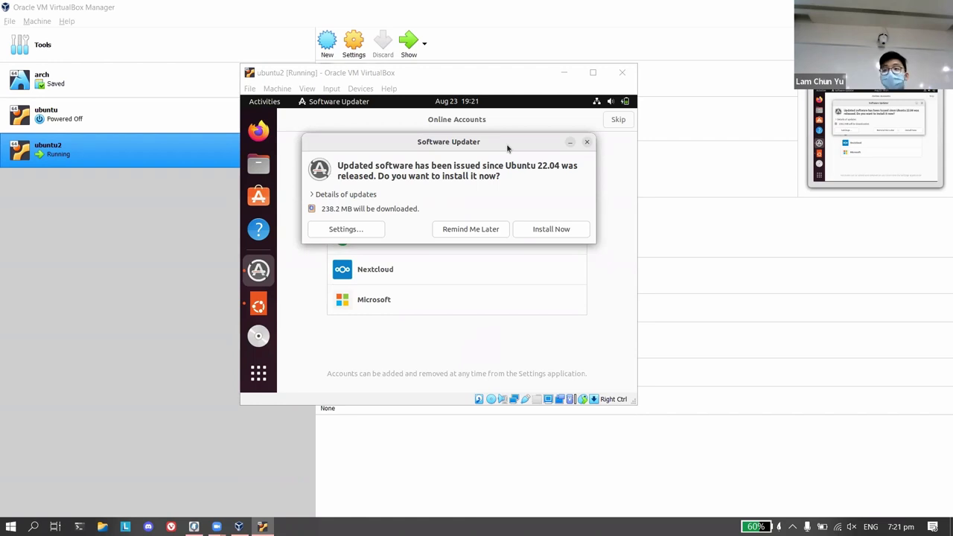
Close the Software Updater prompt and launch Terminal by searching 'terminal' in Show Applications.
left_click_drag(507, 148, 519, 162)
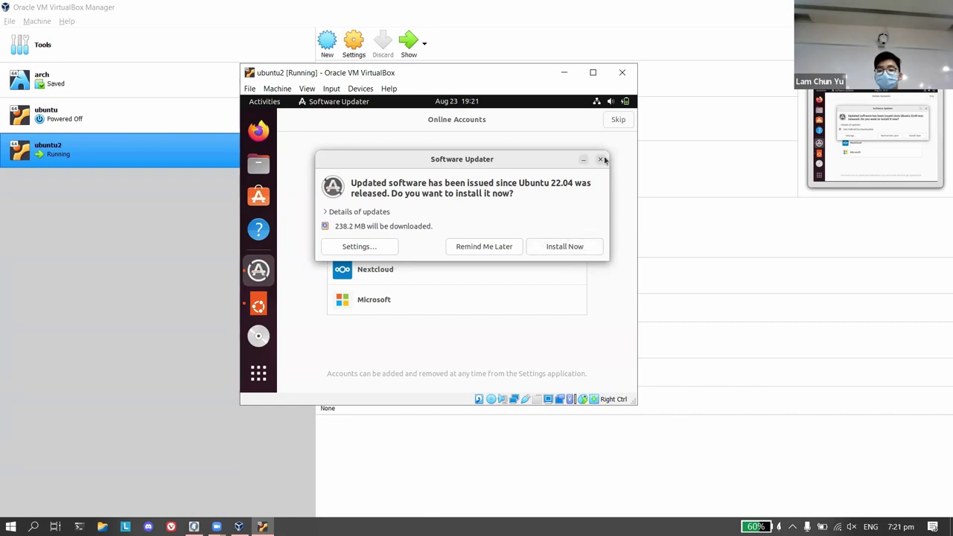
left_click(460, 246)
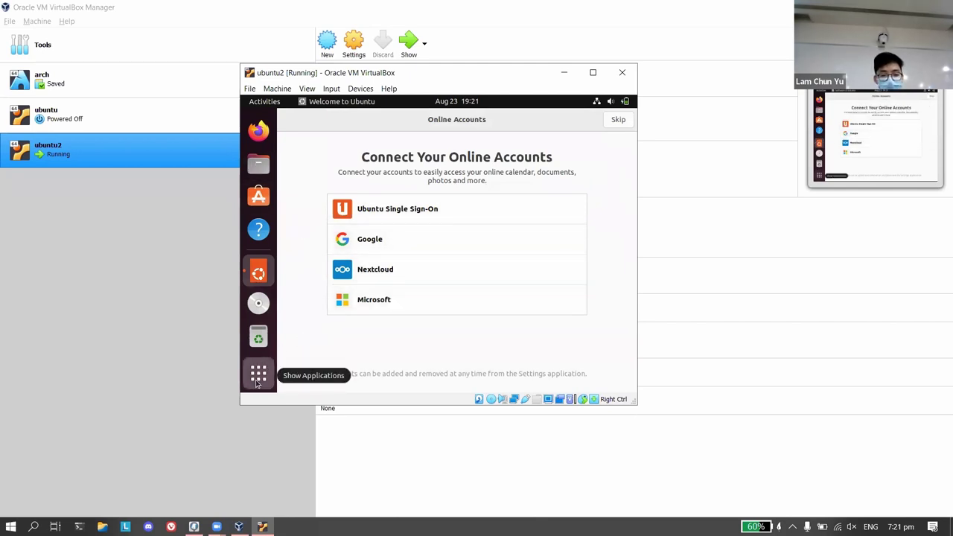
left_click(258, 376)
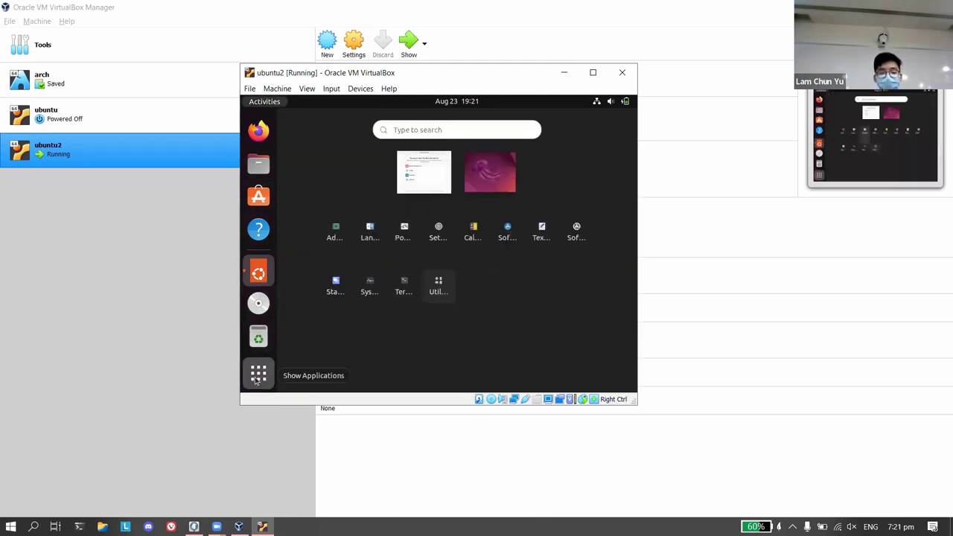
left_click(258, 377)
left_click(258, 377)
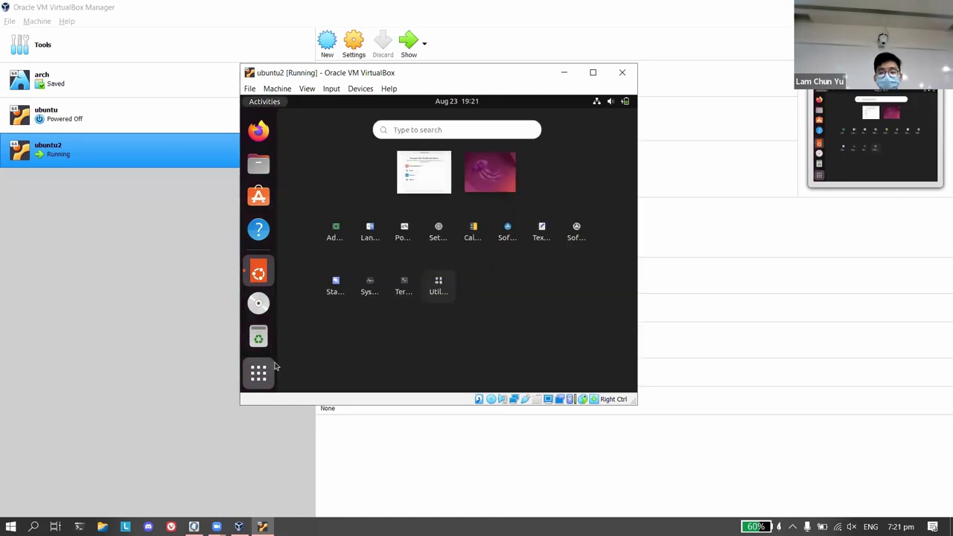
left_click(446, 130)
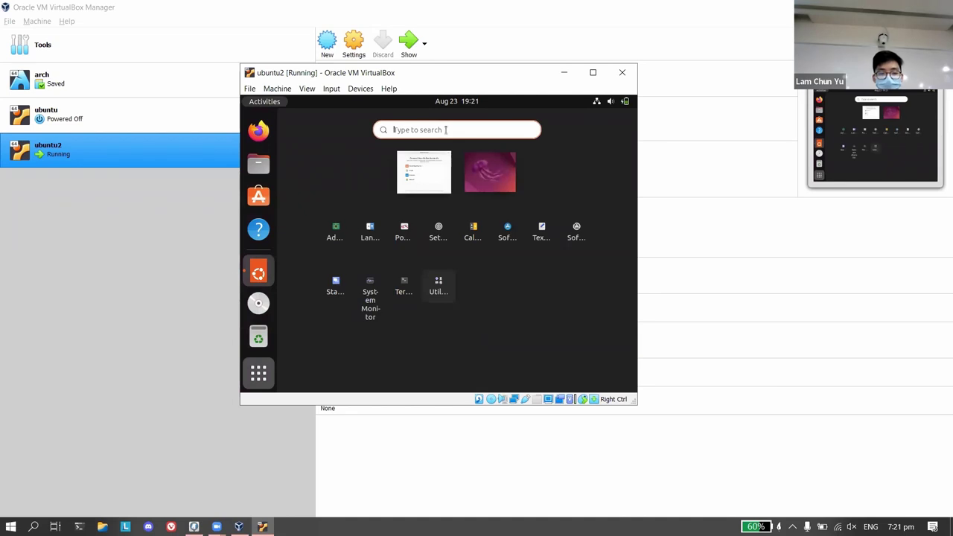
type("terminal")
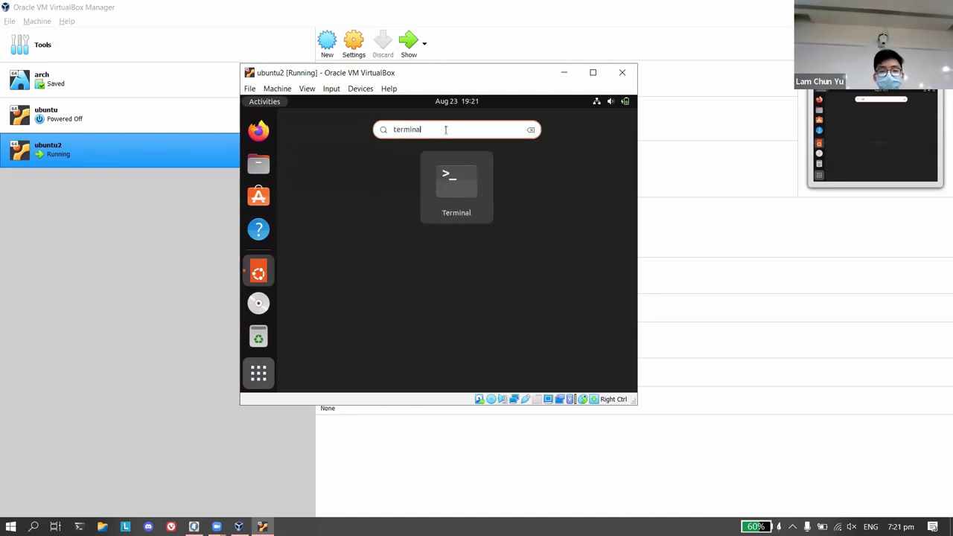
left_click(469, 190)
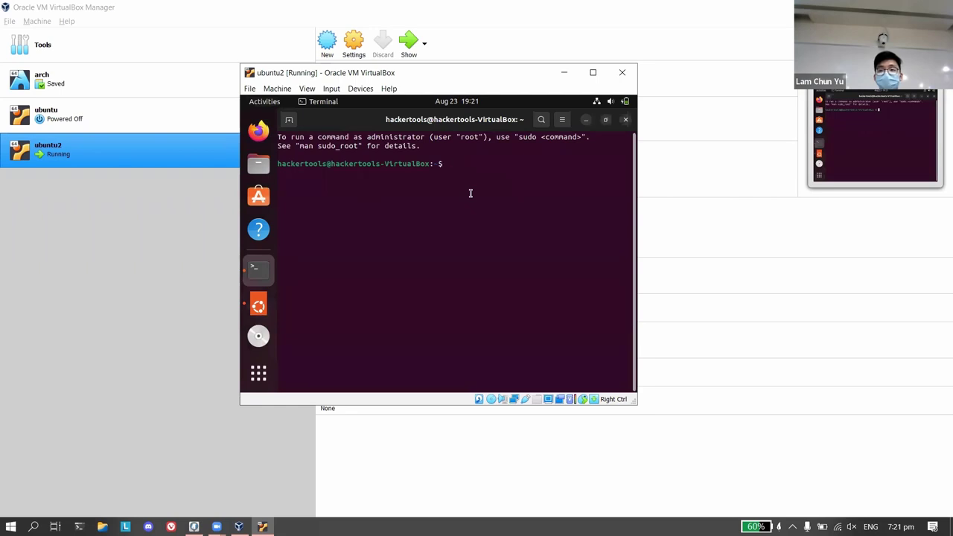
Run 'sudo apt update' with the sudo password, refreshing package lists (22 upgradable).
type("sudo ap")
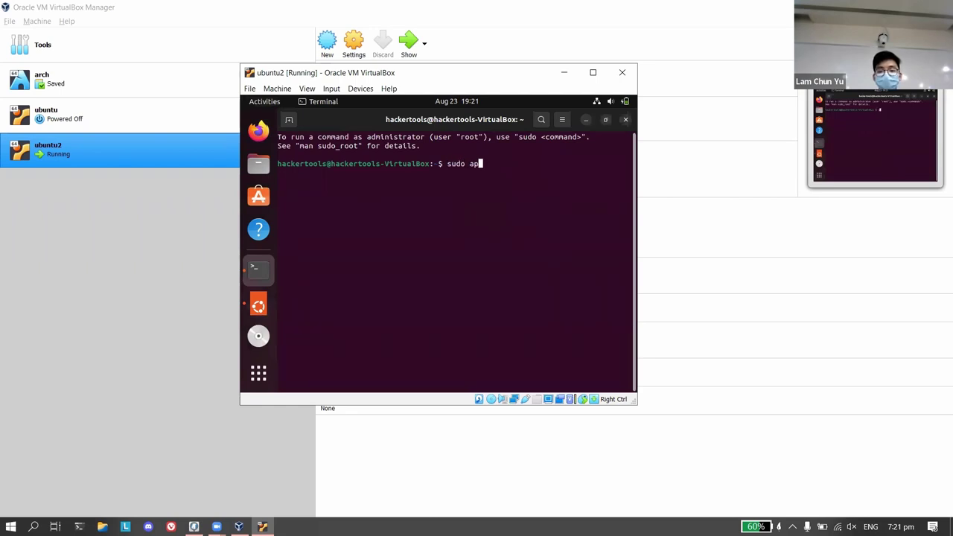
type("t update ")
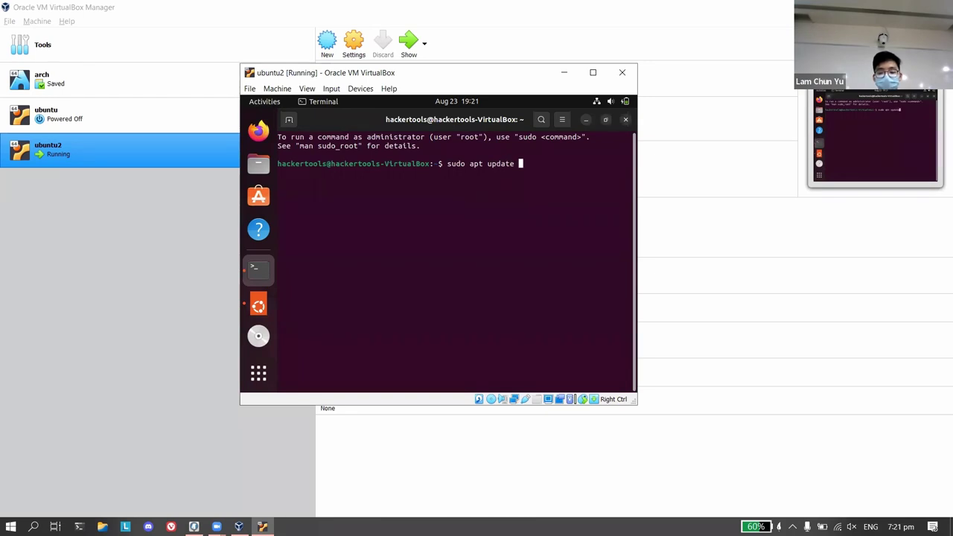
type("&&")
key("BackSpace")
key("BackSpace")
key("BackSpace")
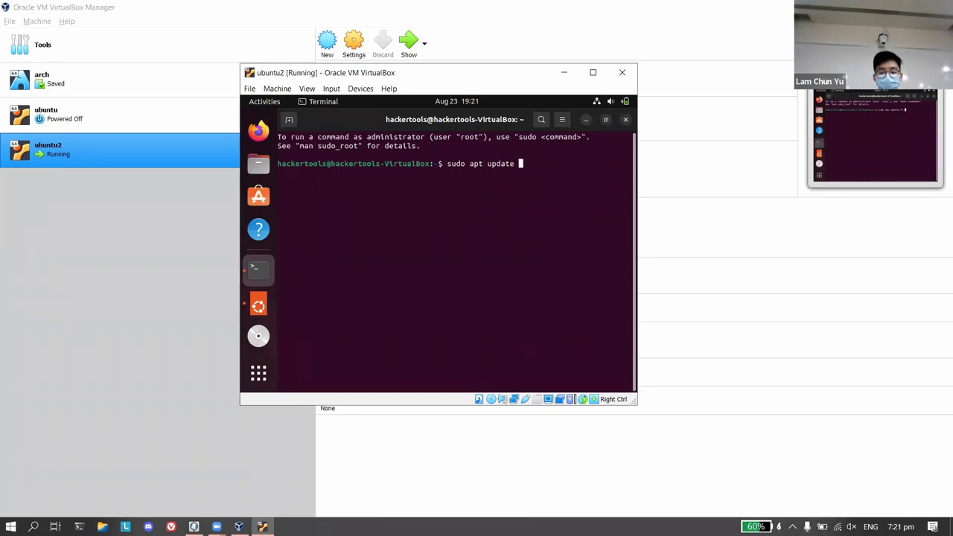
type("&& sudo")
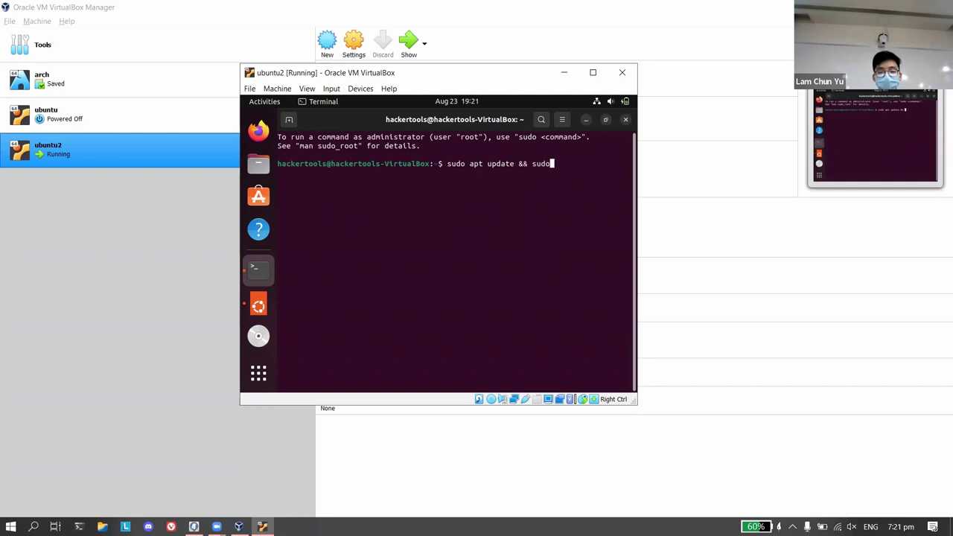
type(" apt upgrade")
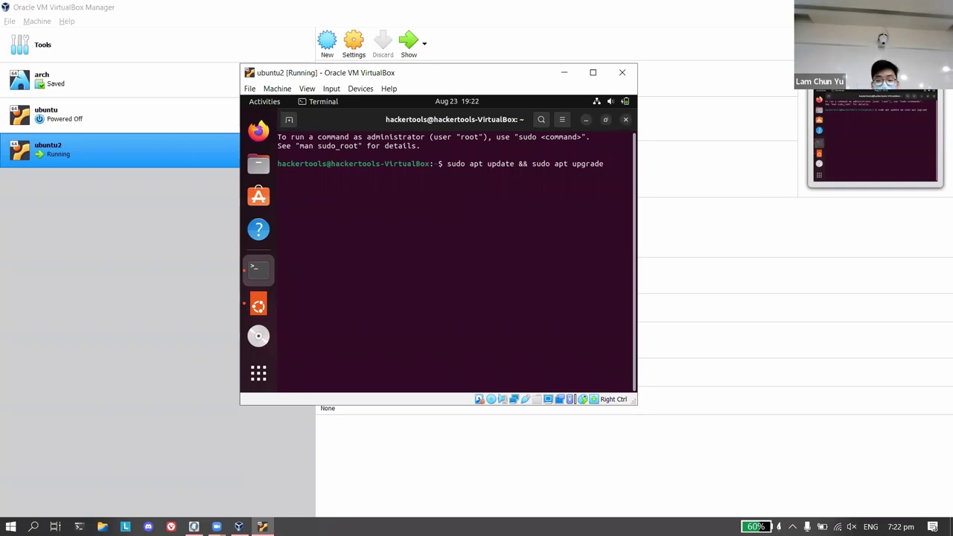
key("BackSpace")
key("BackSpace")
key("BackSpace")
key("BackSpace")
key("BackSpace")
key("BackSpace")
key("BackSpace")
key("BackSpace")
key("BackSpace")
key("BackSpace")
key("BackSpace")
key("BackSpace")
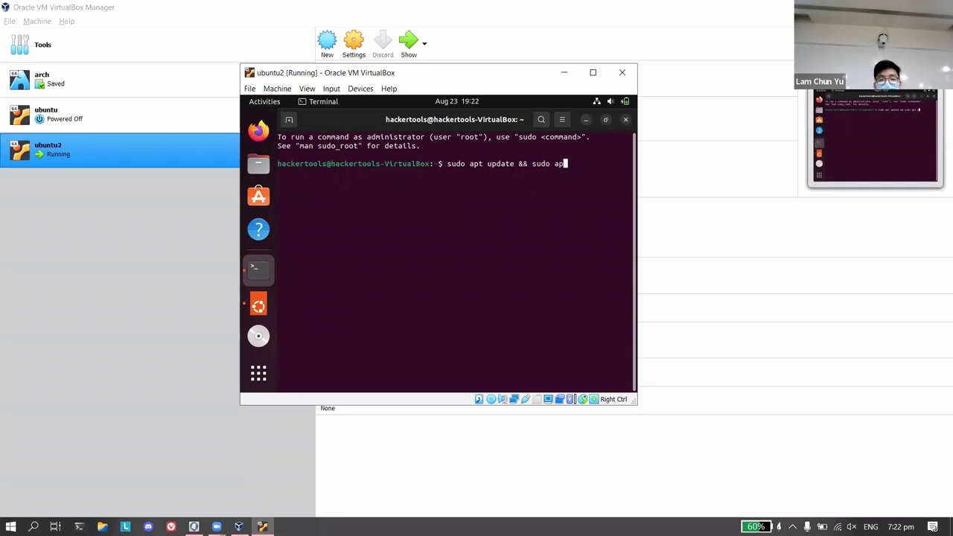
key("BackSpace")
key("BackSpace")
key("BackSpace")
key("BackSpace")
key("BackSpace")
key("BackSpace")
key("BackSpace")
key("BackSpace")
key("BackSpace")
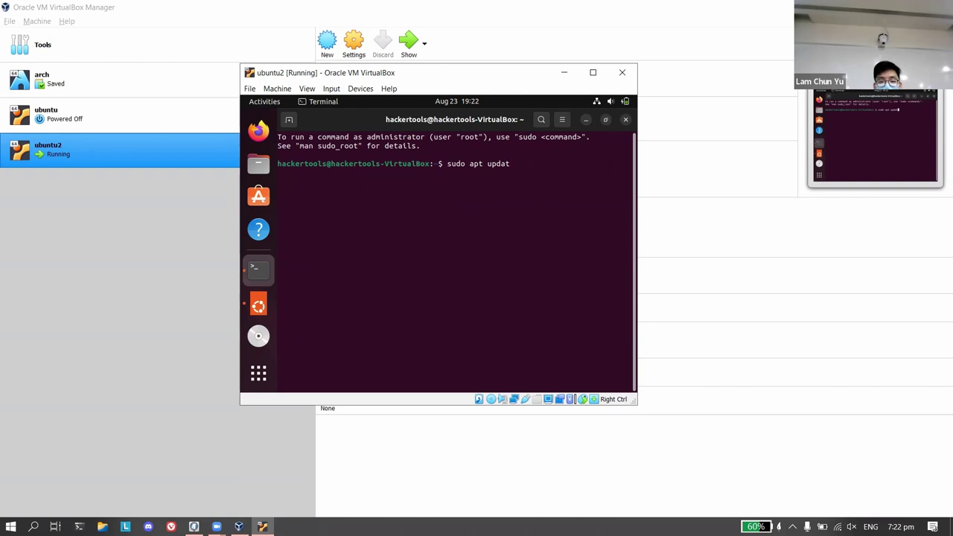
type("e")
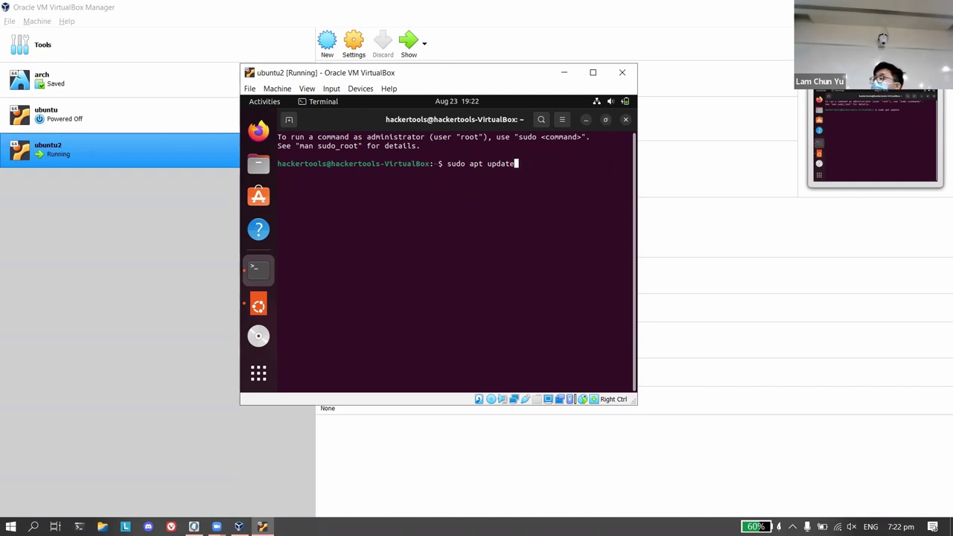
key("Return")
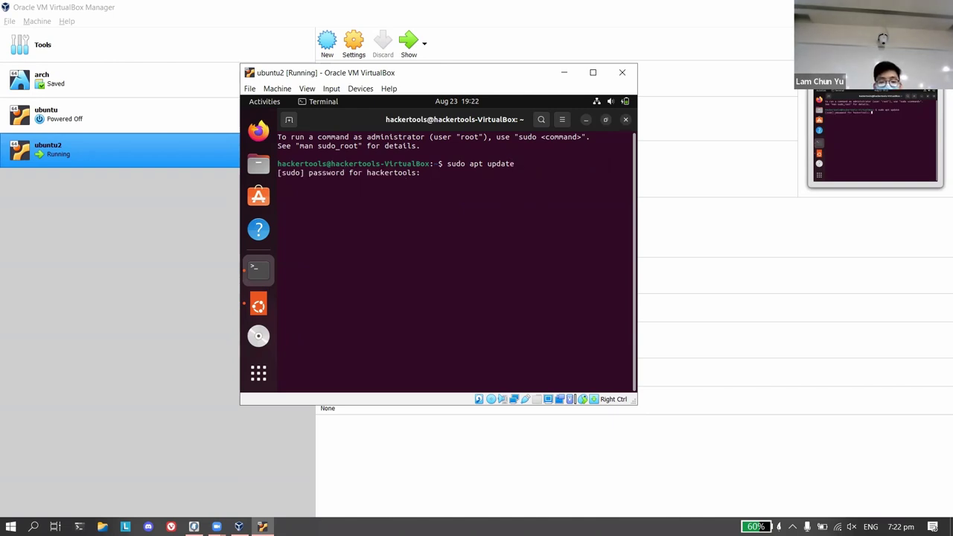
key("Return")
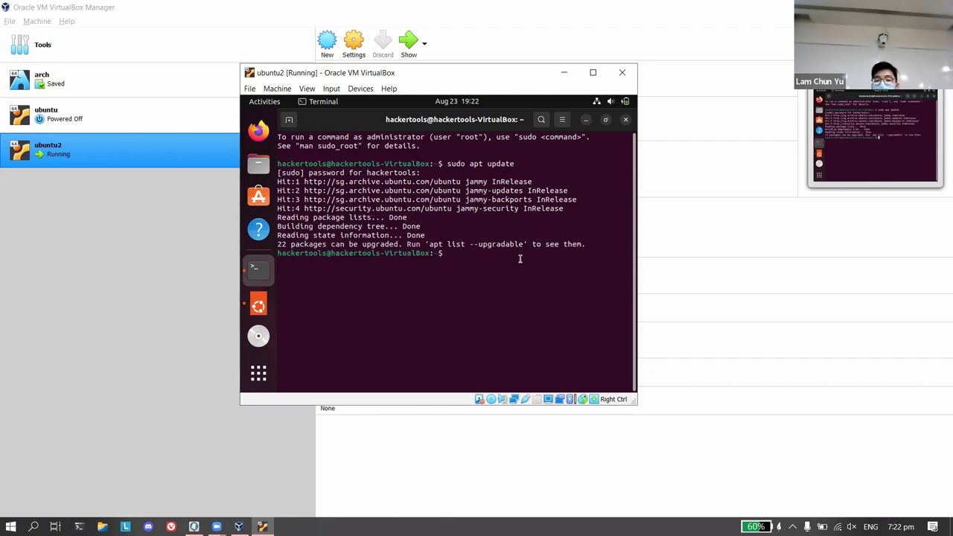
Rework the typed command from 'sudo apt upgrade' to 'sudo apt install', then remove 'install'.
type("sudo")
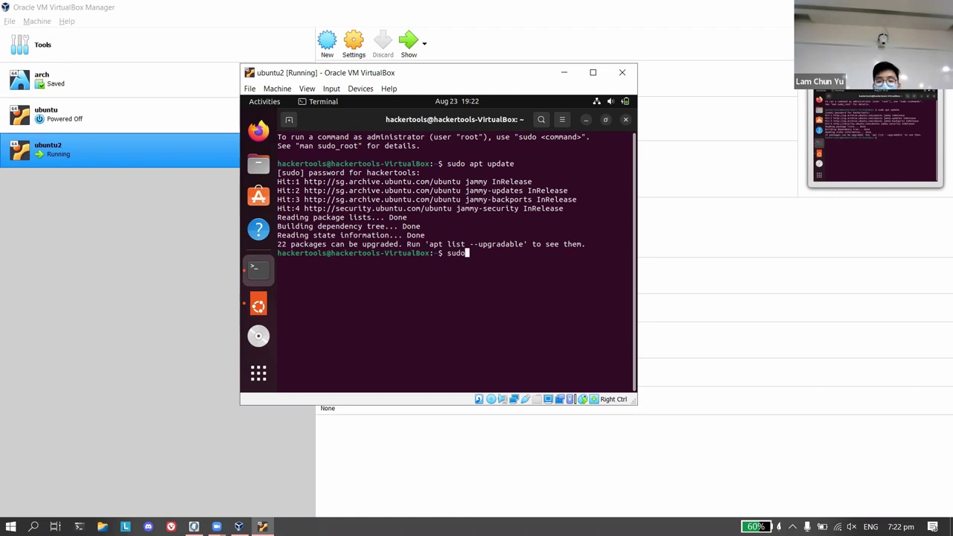
type(" apt upgrade")
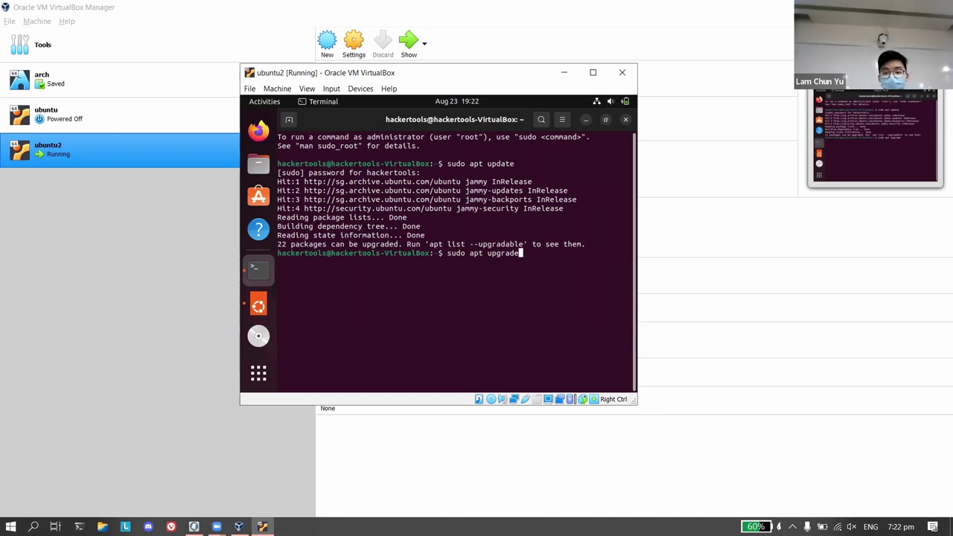
key("BackSpace")
key("BackSpace")
key("BackSpace")
key("BackSpace")
key("BackSpace")
key("BackSpace")
key("BackSpace")
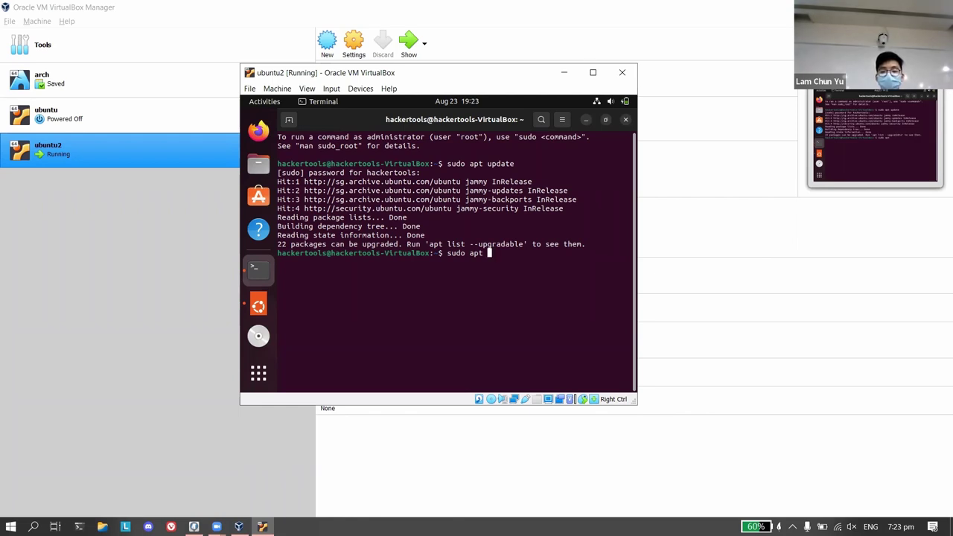
type("install")
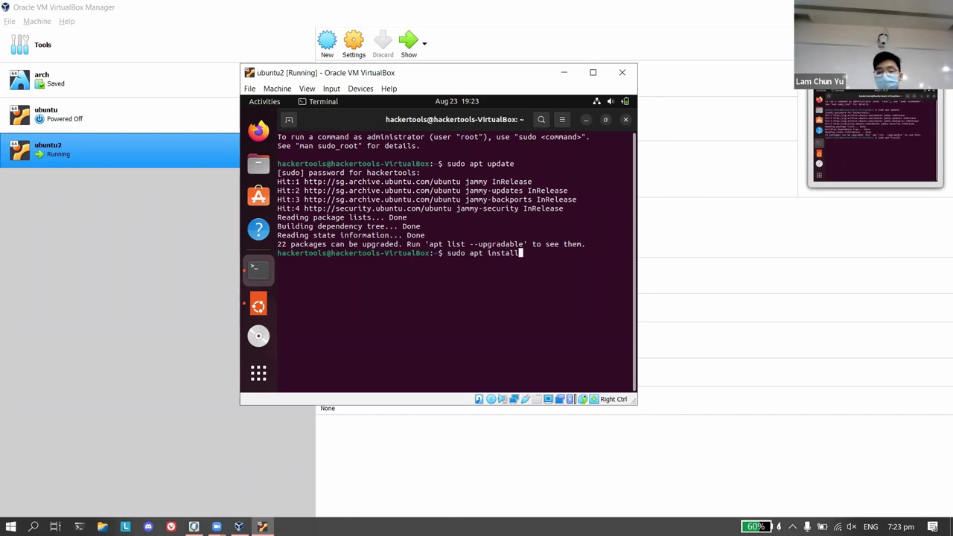
key("ctrl+Left")
key("ctrl+Left")
key("ctrl+Left")
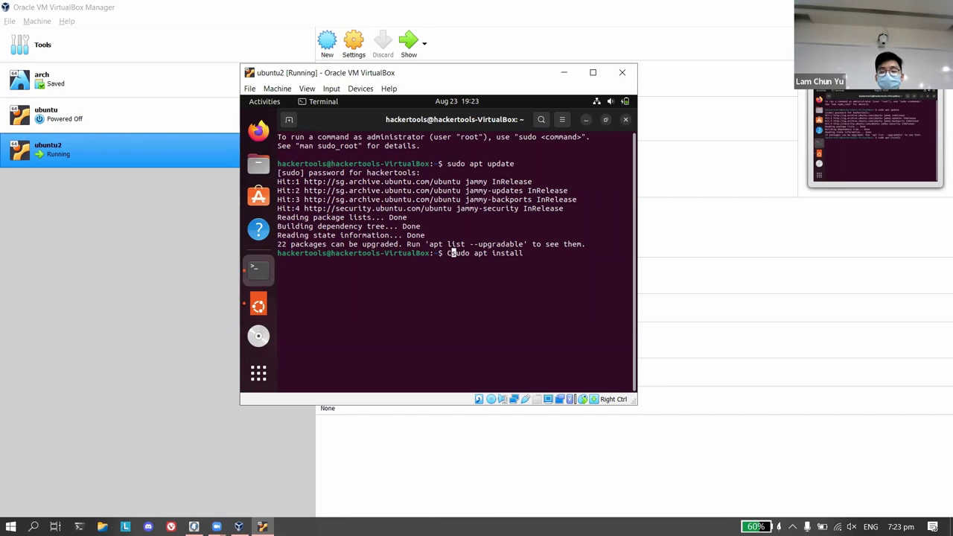
key("Right")
key("Right")
key("Right")
key("Right")
key("Right")
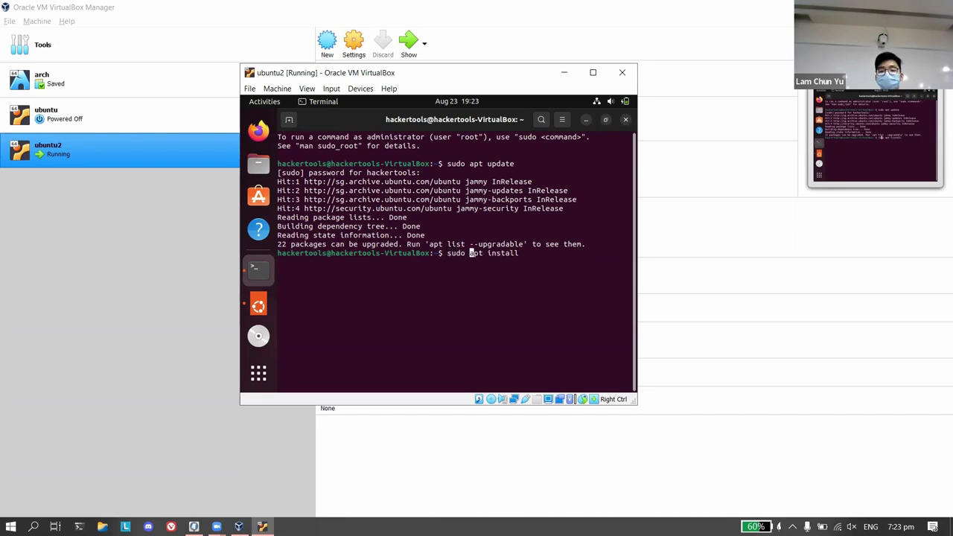
key("ctrl+Left")
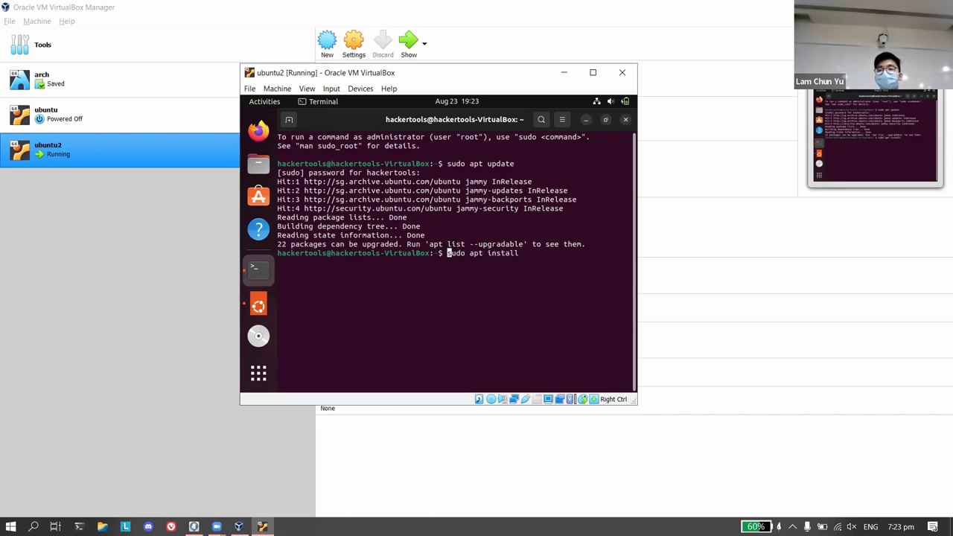
key("Right")
key("Right")
key("Right")
key("Right")
key("Right")
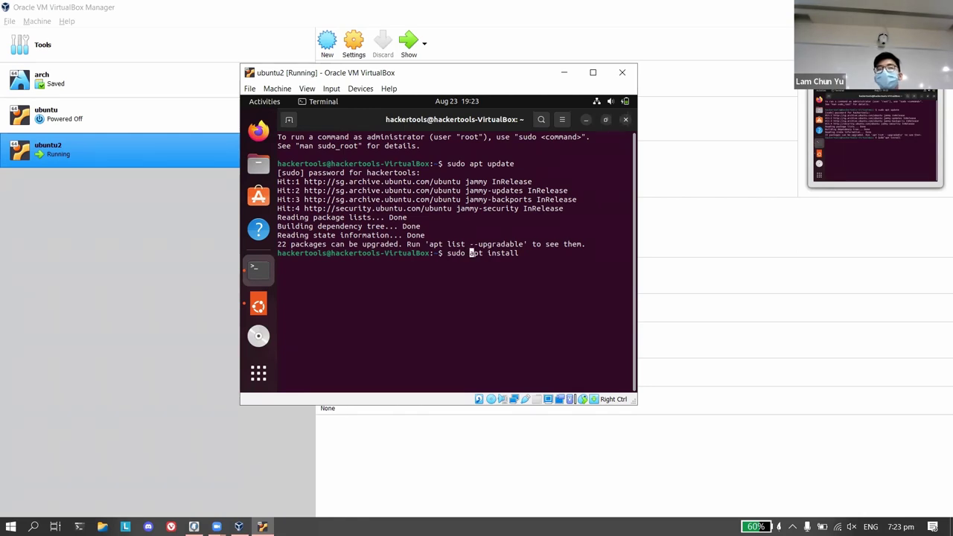
key("Right")
key("Right")
key("Right")
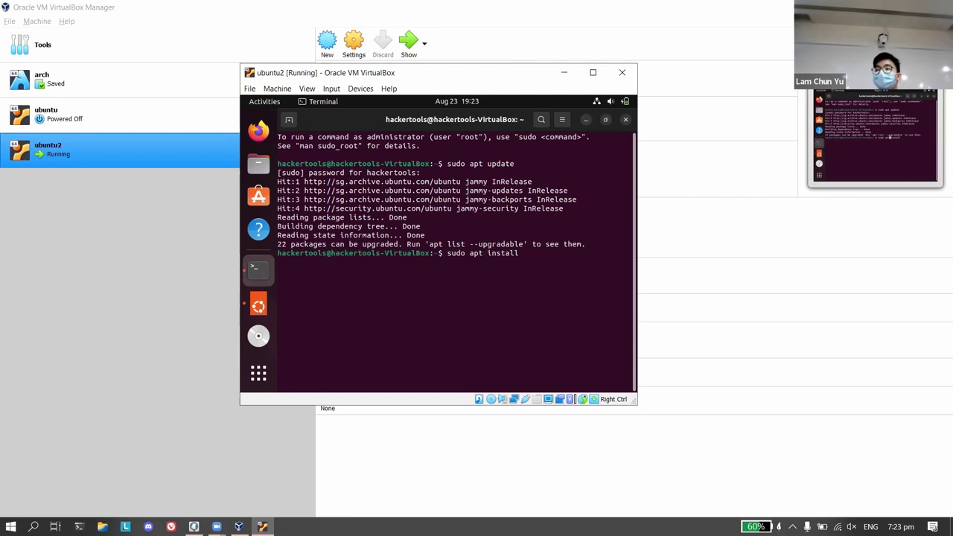
key("Right")
key("Right")
key("Right")
key("Right")
key("Right")
key("Right")
key("Right")
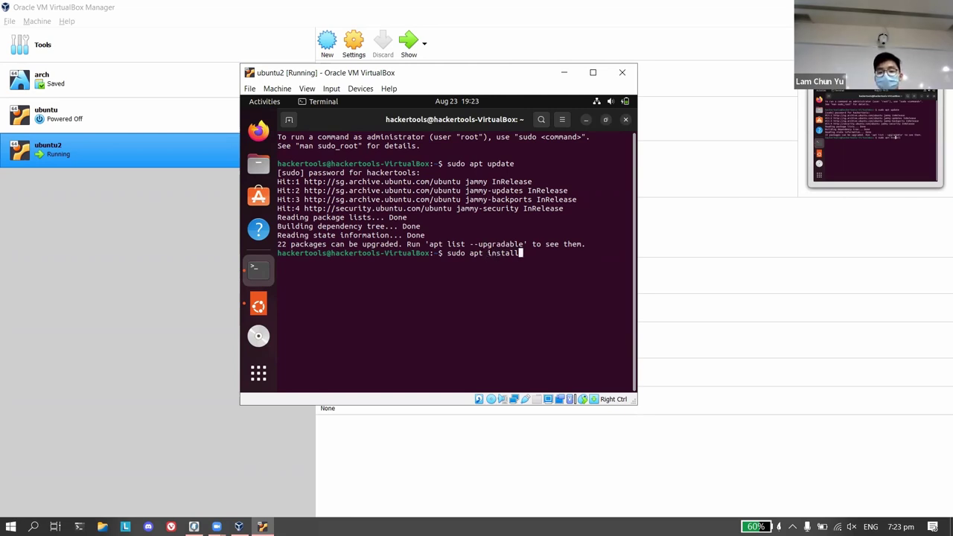
key("BackSpace")
key("BackSpace")
key("BackSpace")
key("BackSpace")
key("BackSpace")
key("BackSpace")
key("BackSpace")
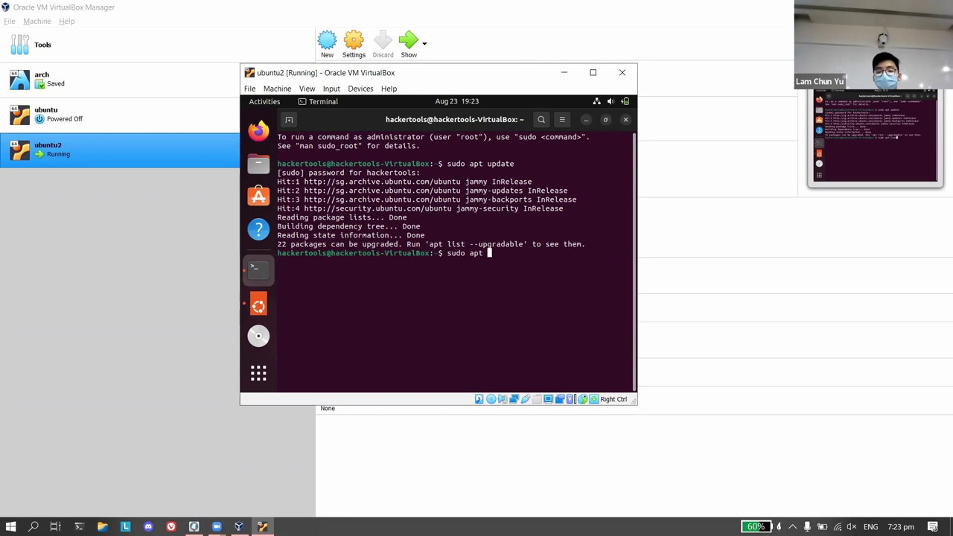
Run 'sudo apt --help' to show apt's most used commands, then begin typing 'sudo ap'.
type("--help")
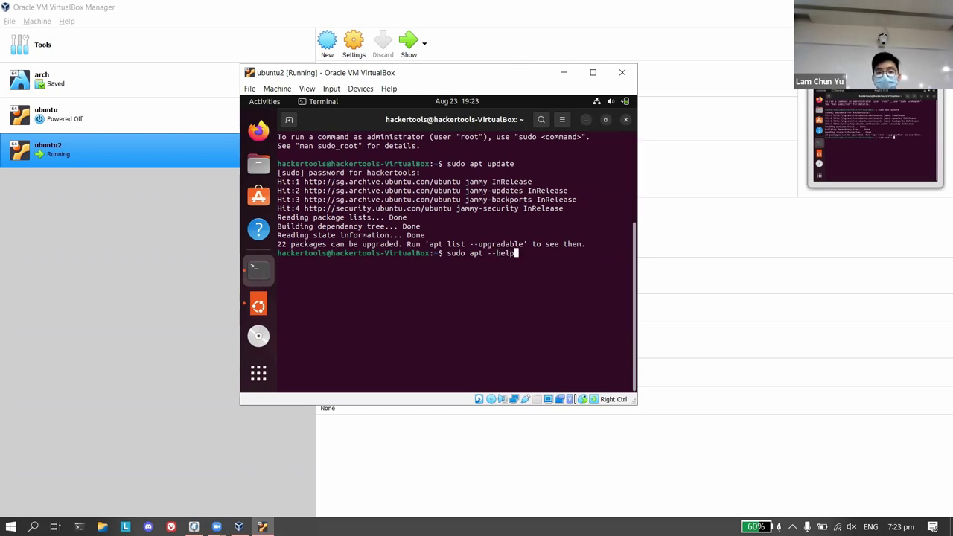
key("Return")
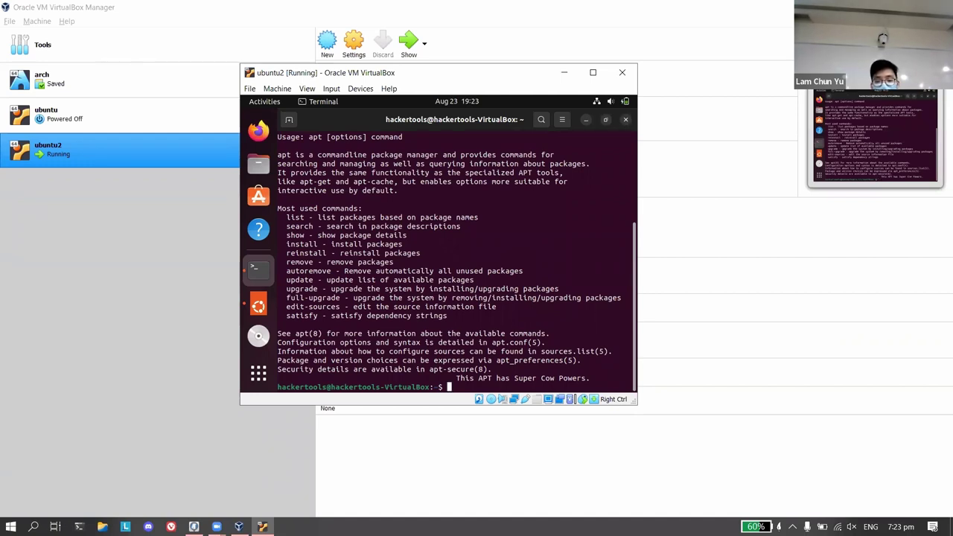
type("sudo ap")
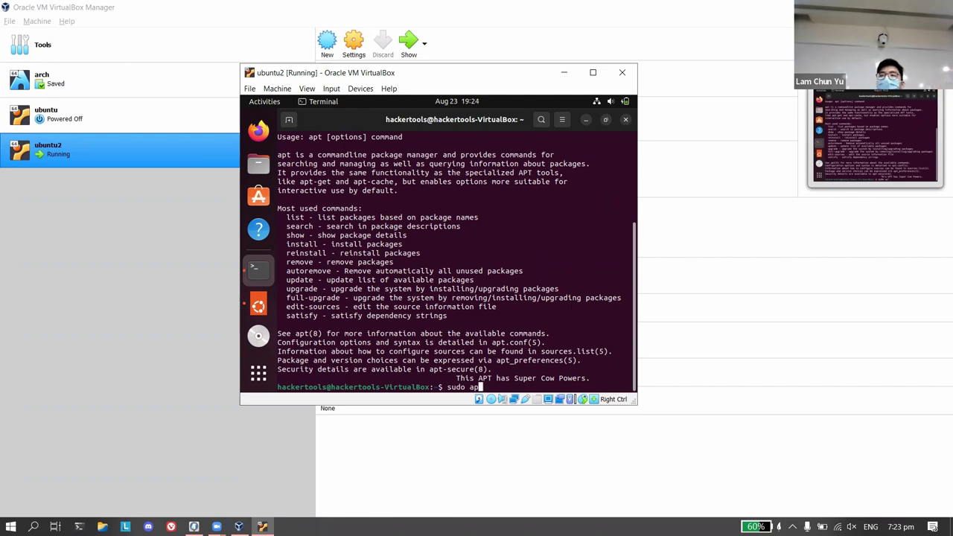
Run 'sudo apt update && sudo apt upgrade', reaching the 20-package, 238 MB confirmation prompt.
type("t ")
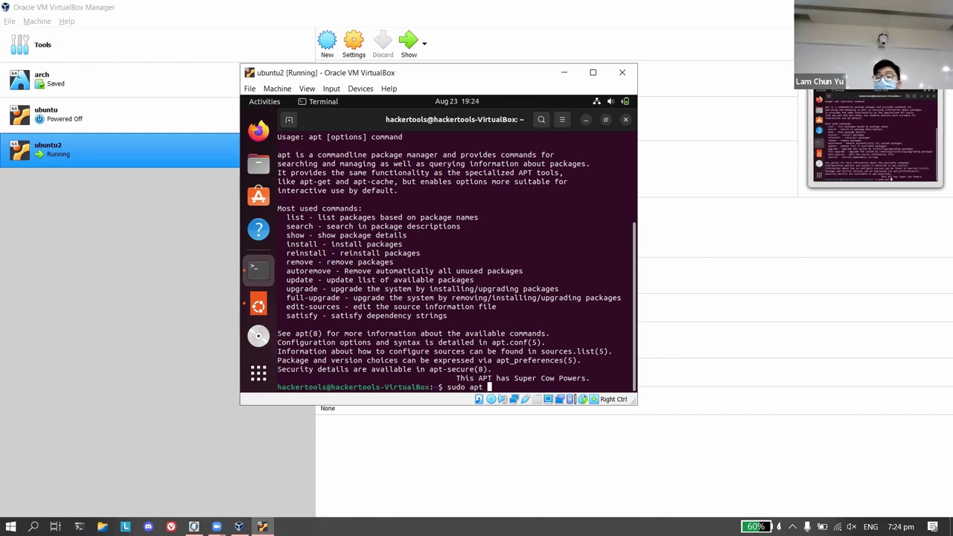
type("up")
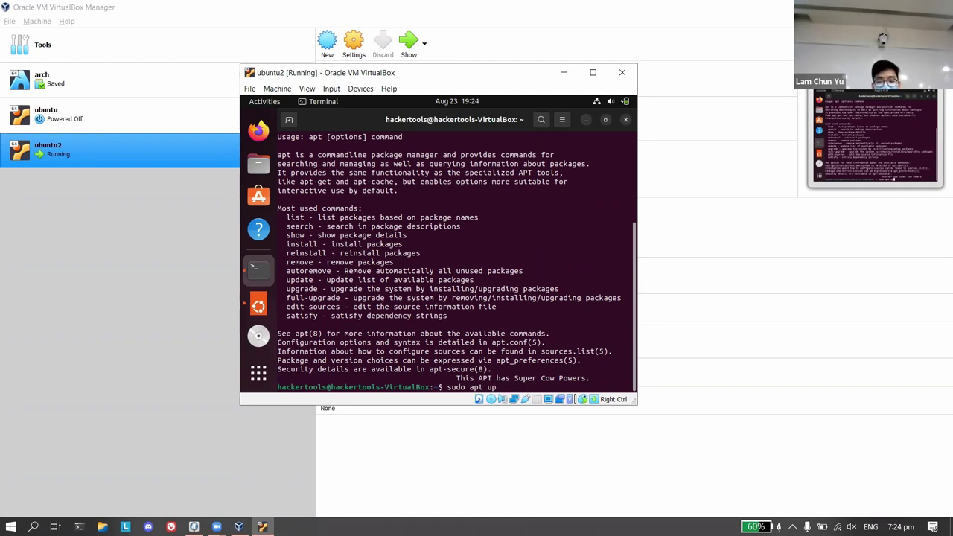
type("date ")
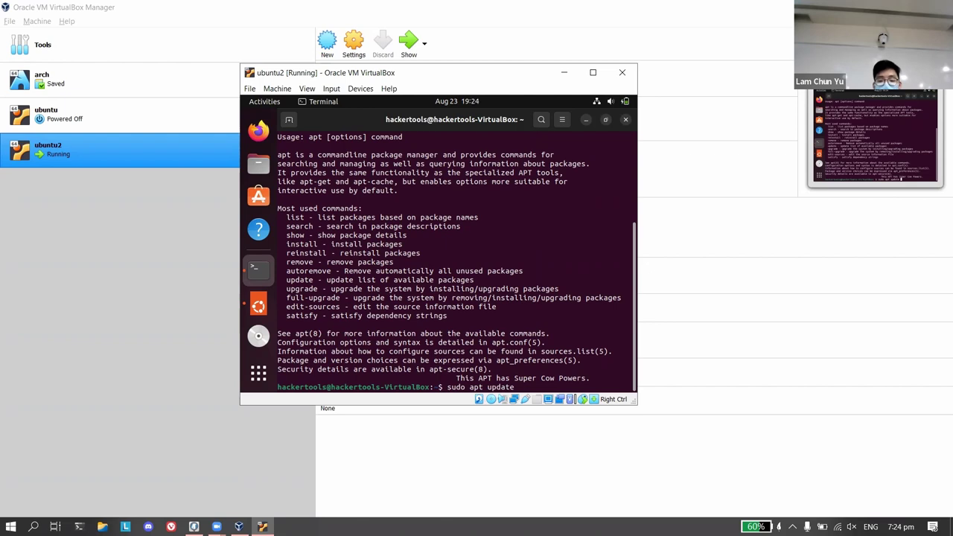
type("&&")
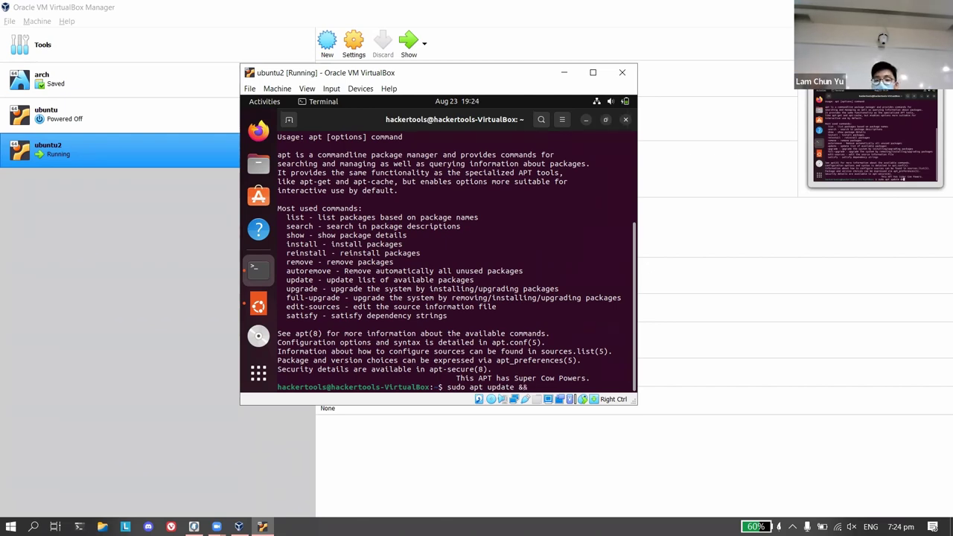
type(" sudo apt upgrade")
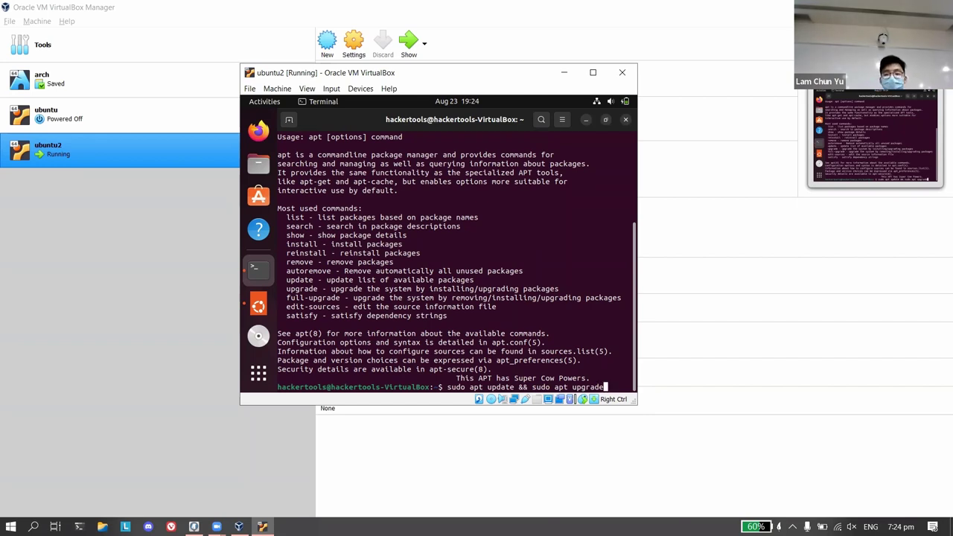
key("Return")
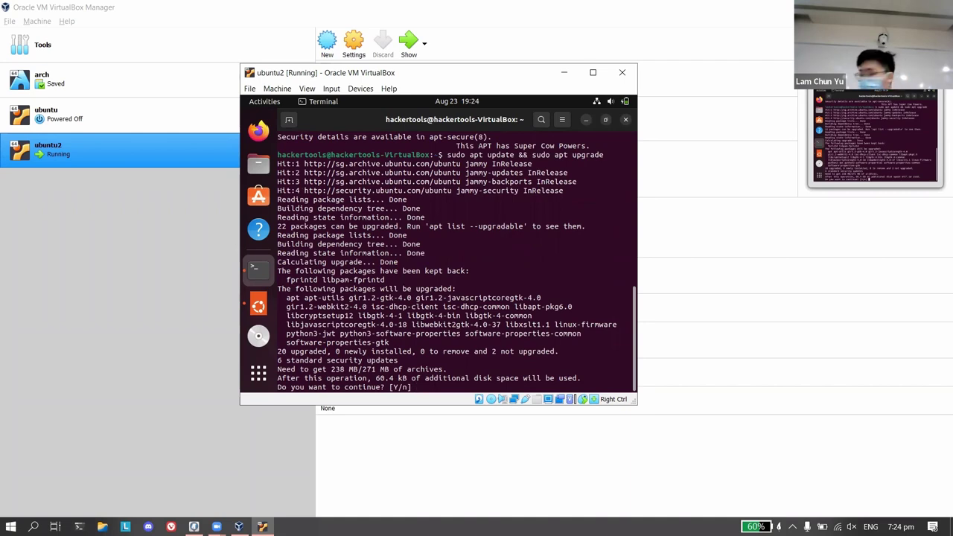
Answer Y to confirm the upgrade so packages download and install.
type("Y")
key("Return")
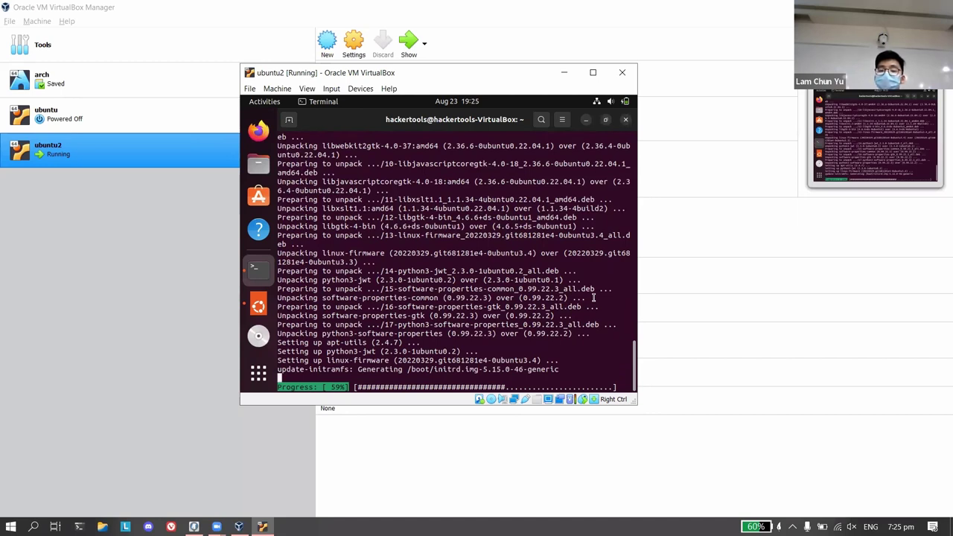
Minimize ubuntu2 and review its Storage settings (ubuntu2.vdi, SATA controller) without changes.
left_click(564, 72)
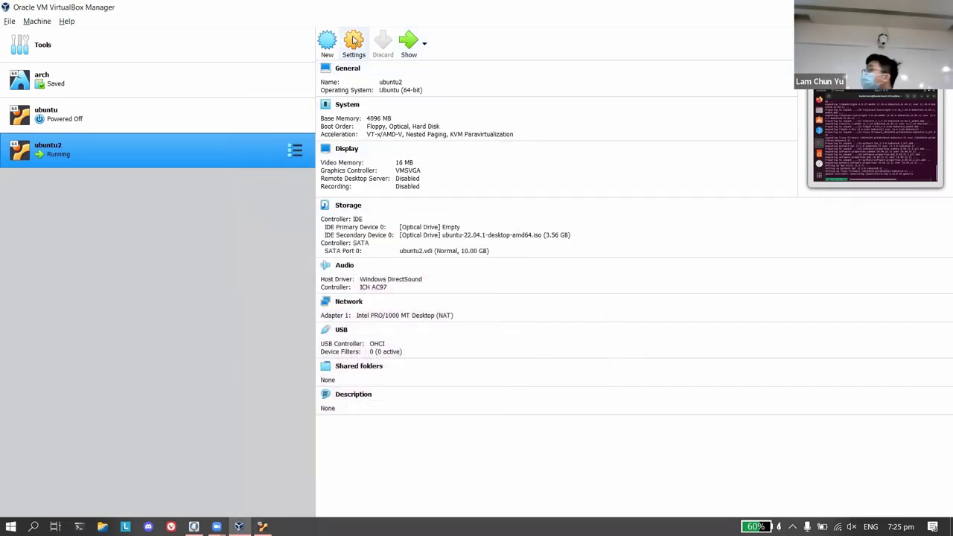
left_click(360, 36)
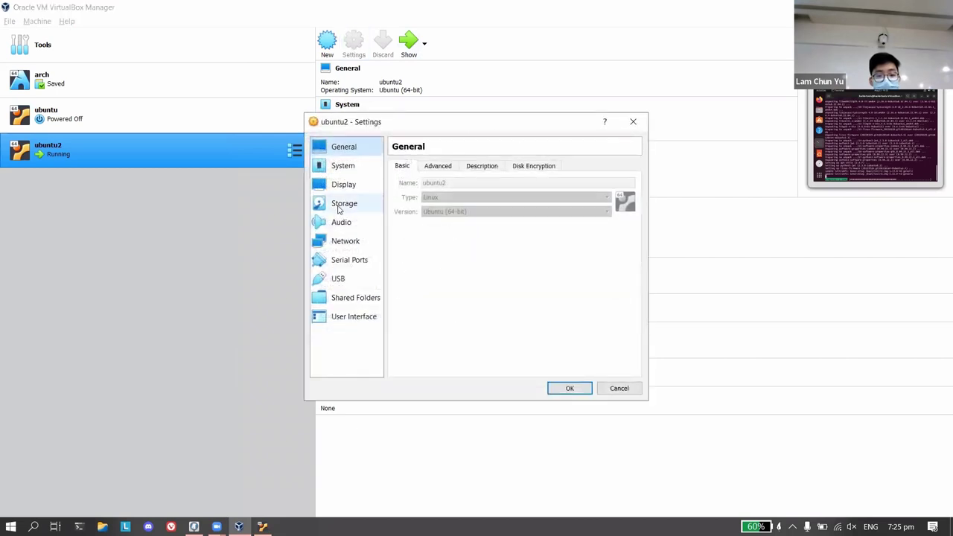
left_click(343, 204)
left_click(437, 232)
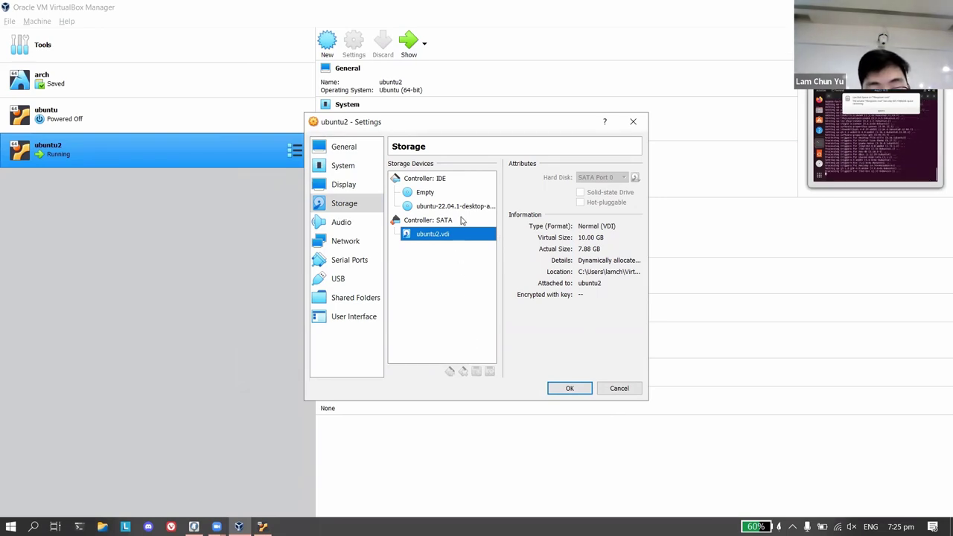
left_click(462, 220)
left_click(465, 235)
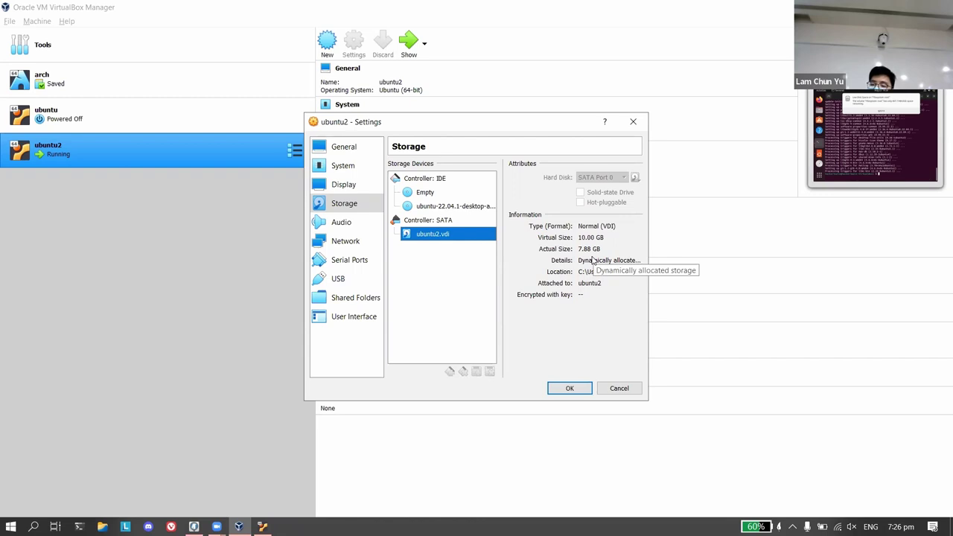
left_click(633, 123)
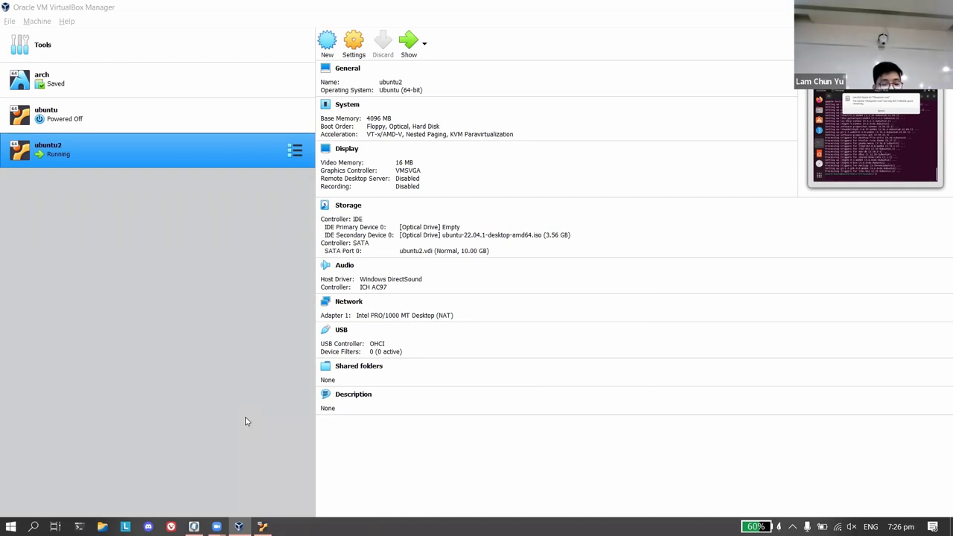
Restore the ubuntu2 window from the taskbar, showing the finished upgrade and low-disk warning.
mouse_move(262, 526)
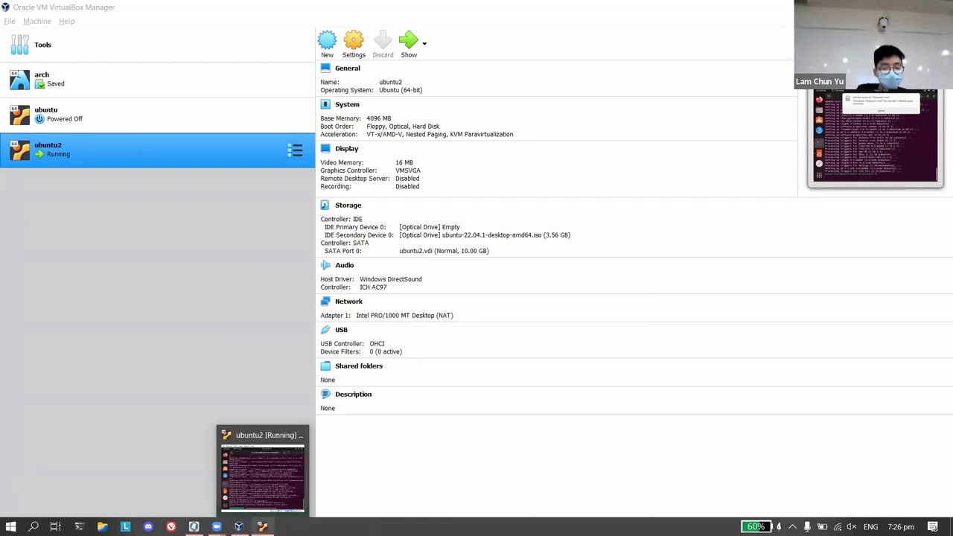
left_click(262, 477)
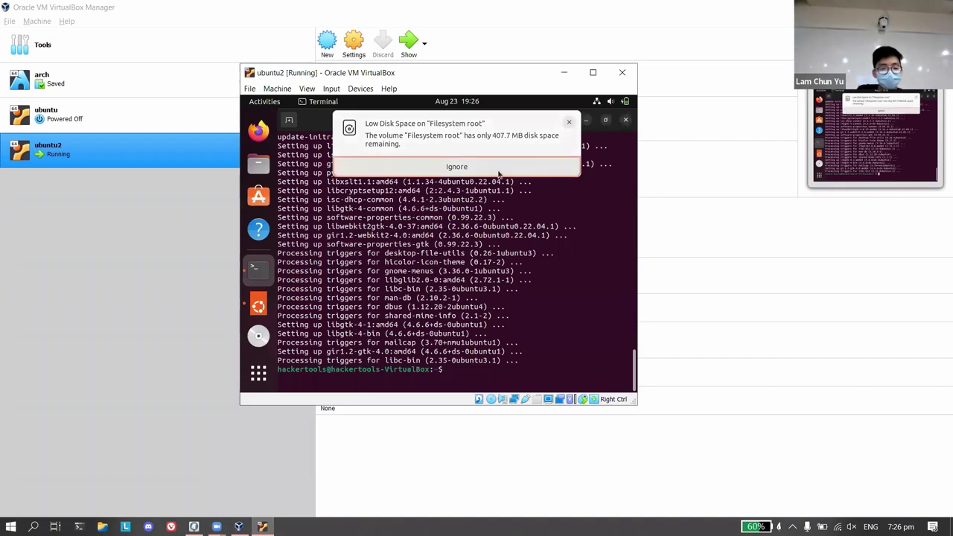
left_click(564, 73)
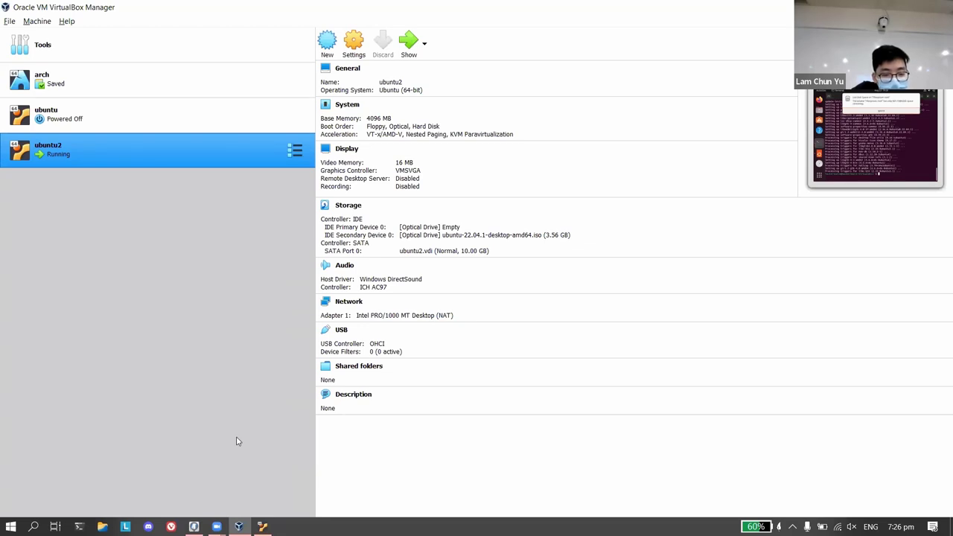
left_click(262, 526)
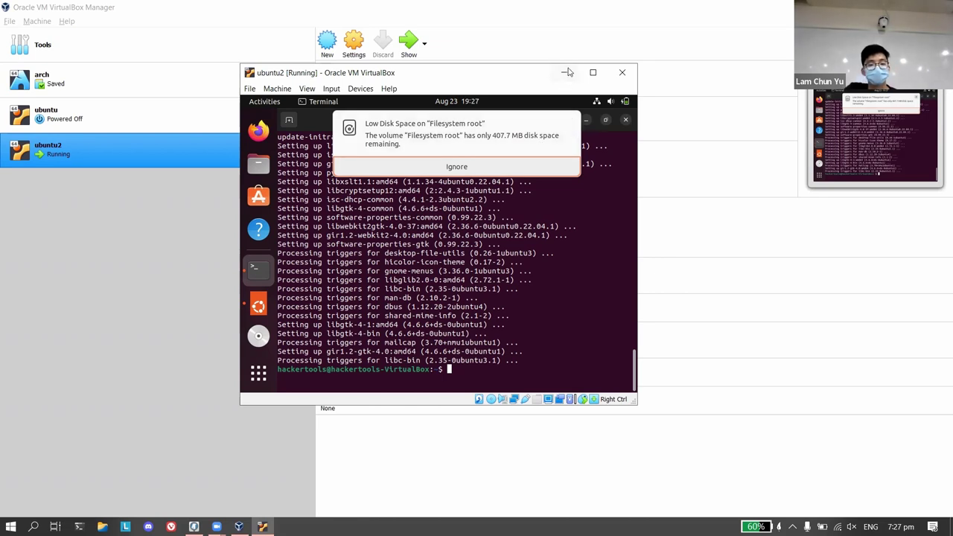
Shift the ubuntu2 window right, close the Low Disk Space notice, and type 'sudo apt install'.
left_click_drag(536, 78, 615, 76)
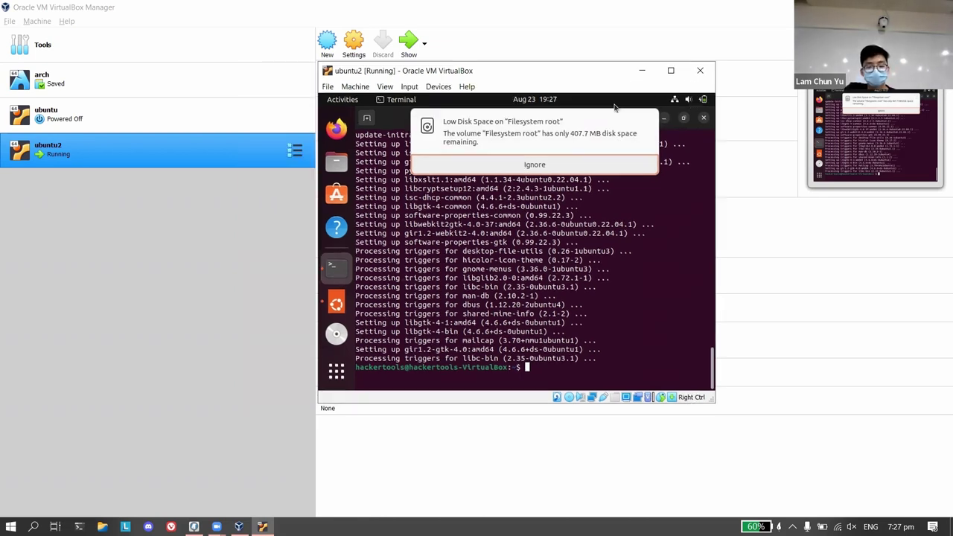
left_click(648, 120)
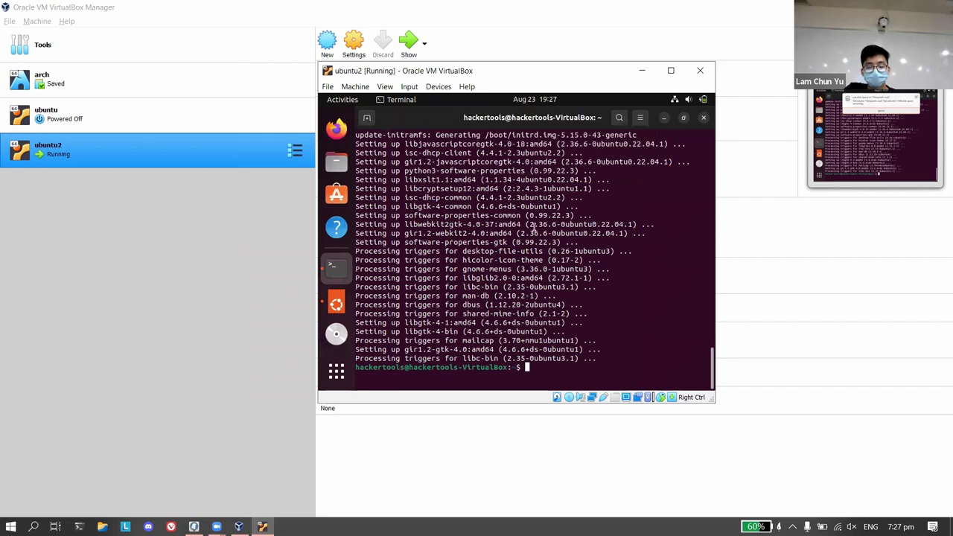
triple_click(545, 372)
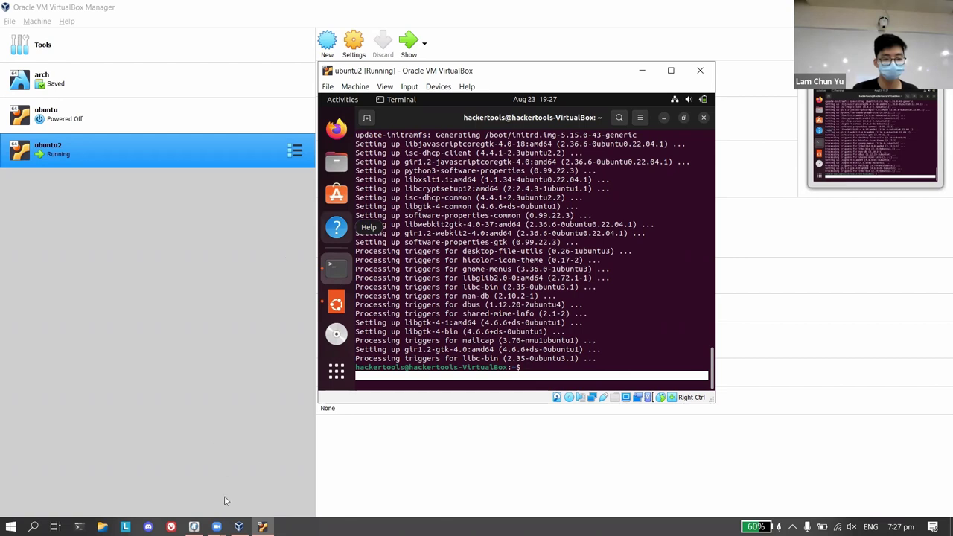
left_click(206, 407)
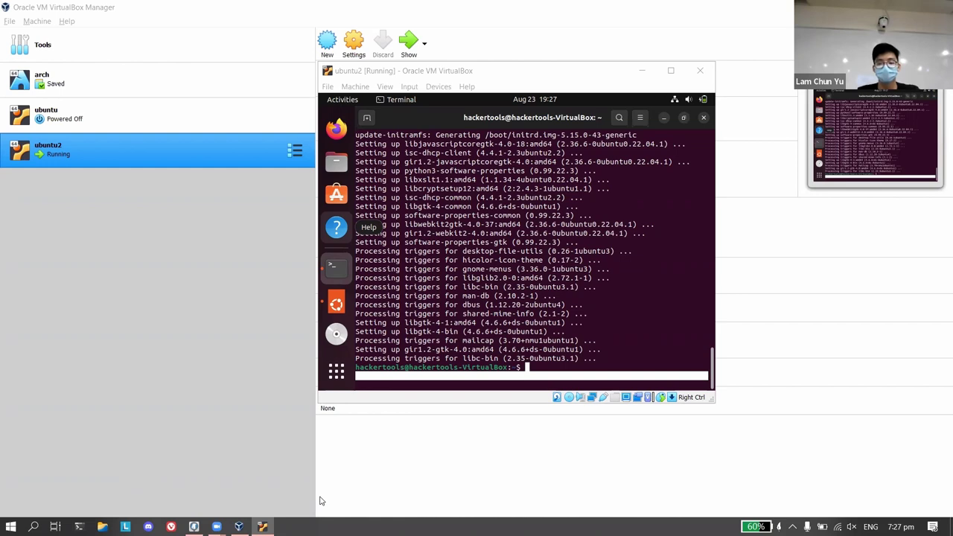
left_click(535, 395)
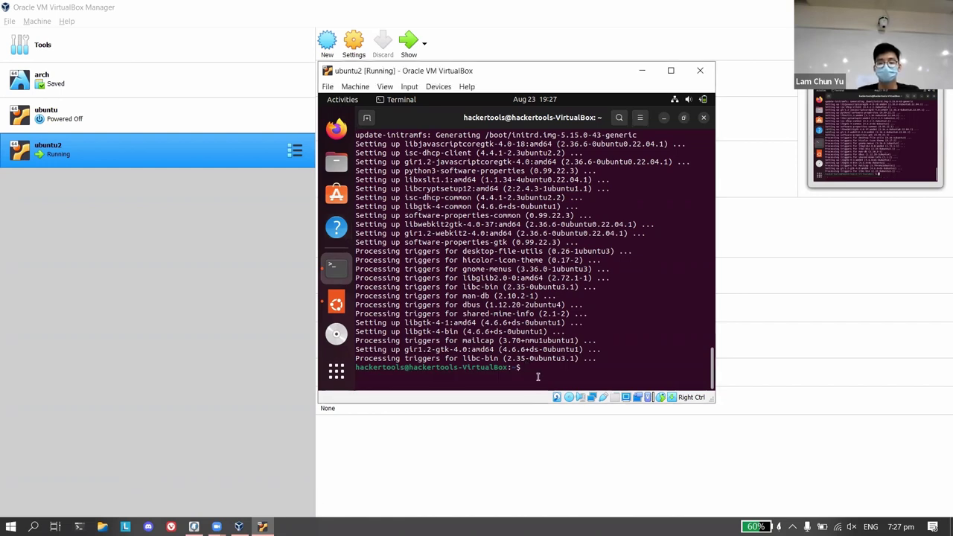
type("sudo apt ")
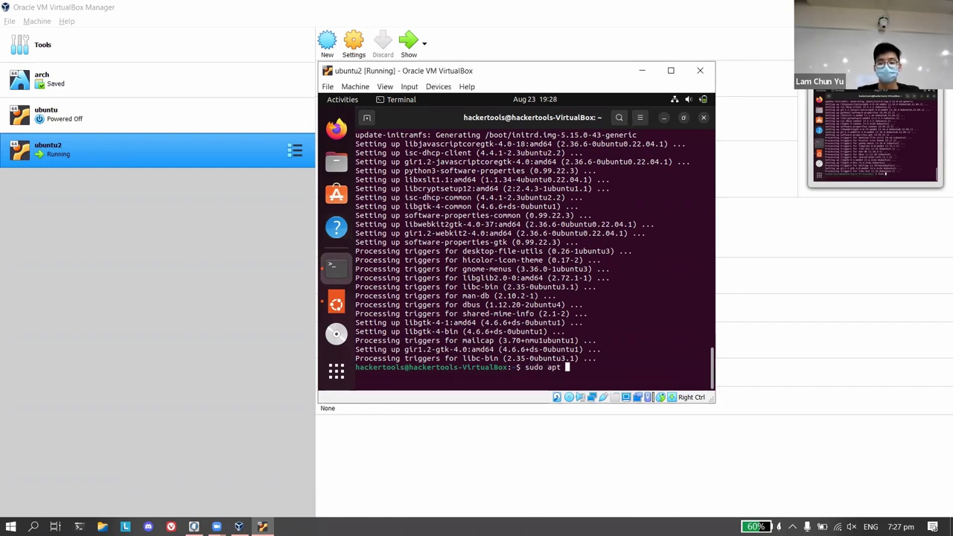
type("install")
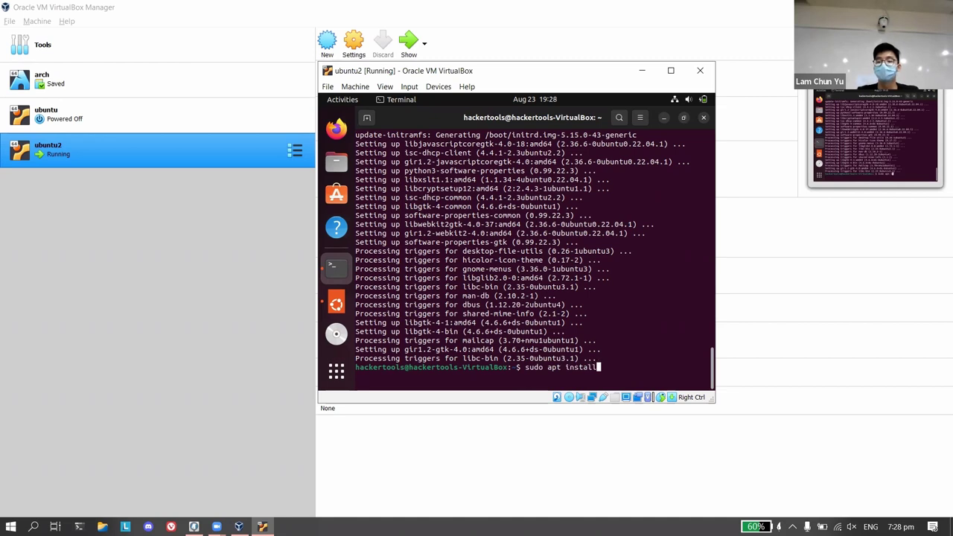
Run apt's help command, then 'sudo apt search ssh' to list ssh-related packages.
key("BackSpace")
key("BackSpace")
key("BackSpace")
key("BackSpace")
key("BackSpace")
key("BackSpace")
key("BackSpace")
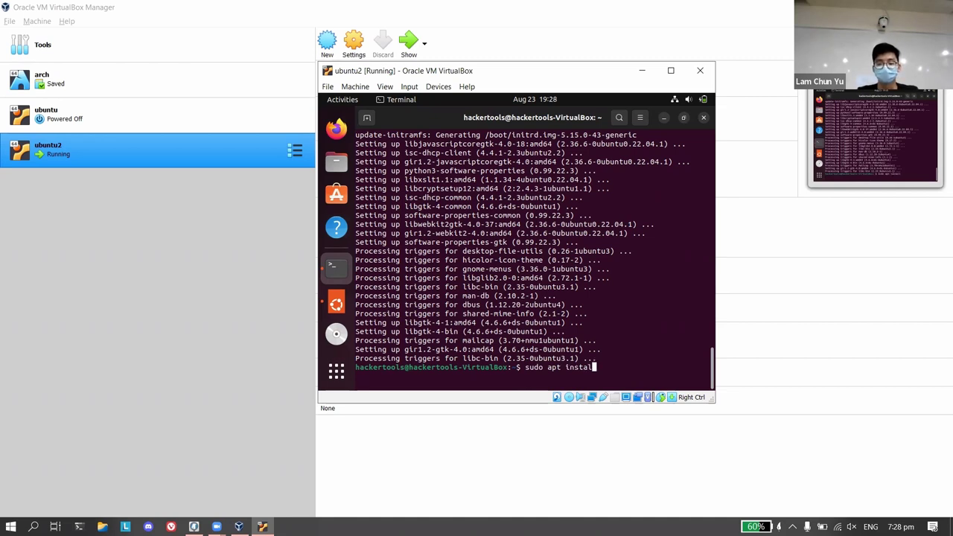
type("--hek")
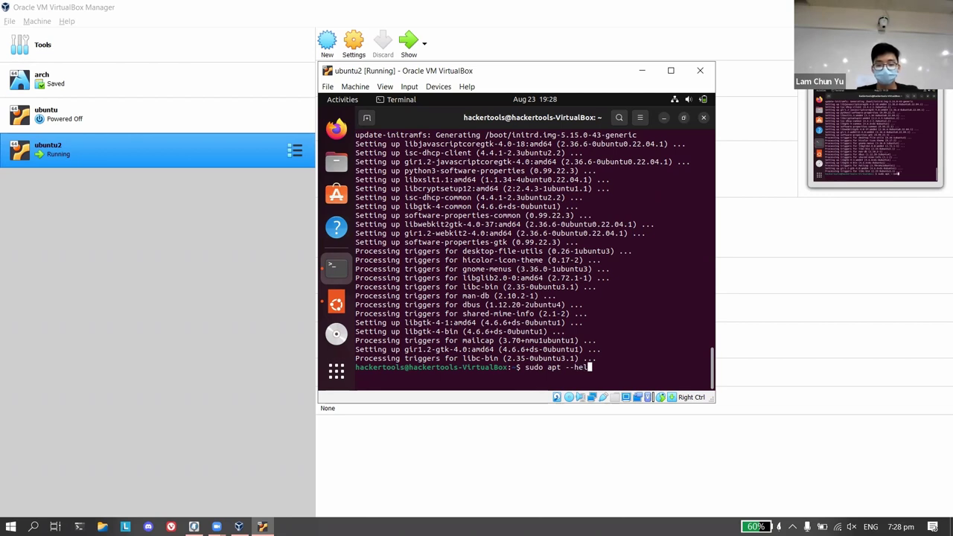
type("p")
key("Return")
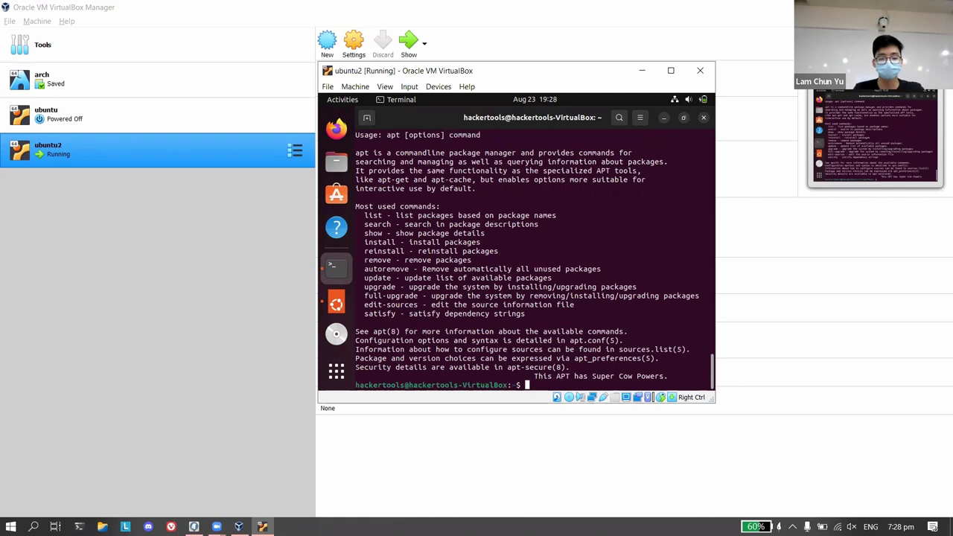
type("sudo apt s")
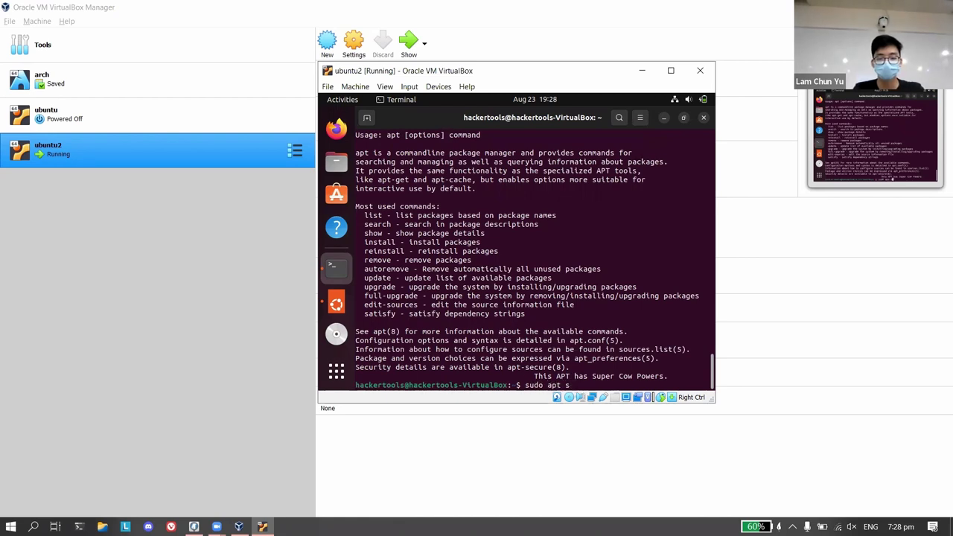
type("earch ssh")
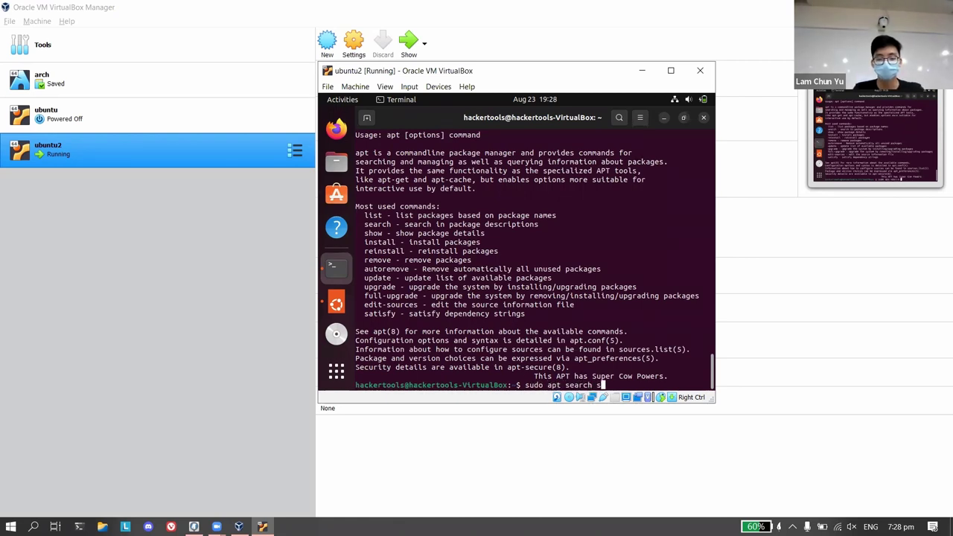
key("Return")
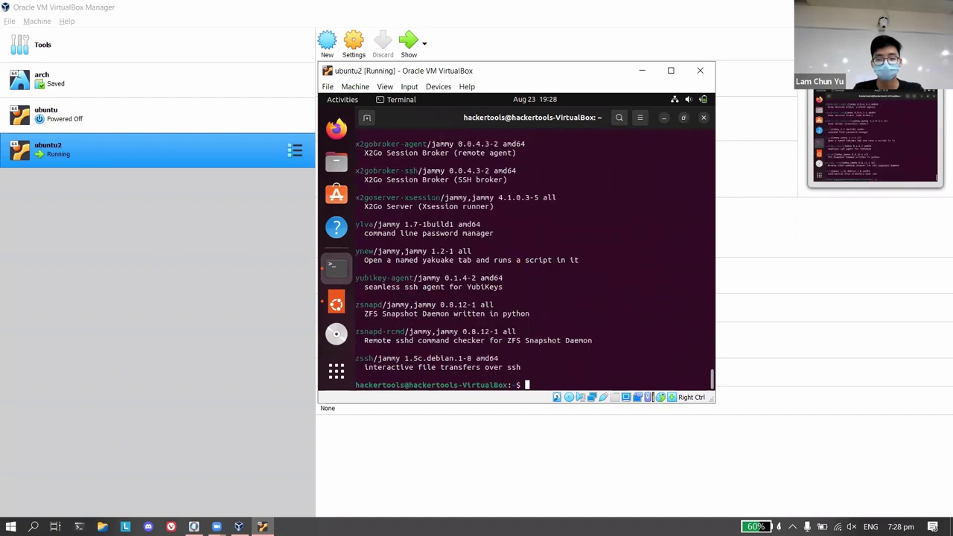
Scroll back through the apt search output, highlighting the SSH server and sshcommand entries.
scroll(562, 278, "up", 5)
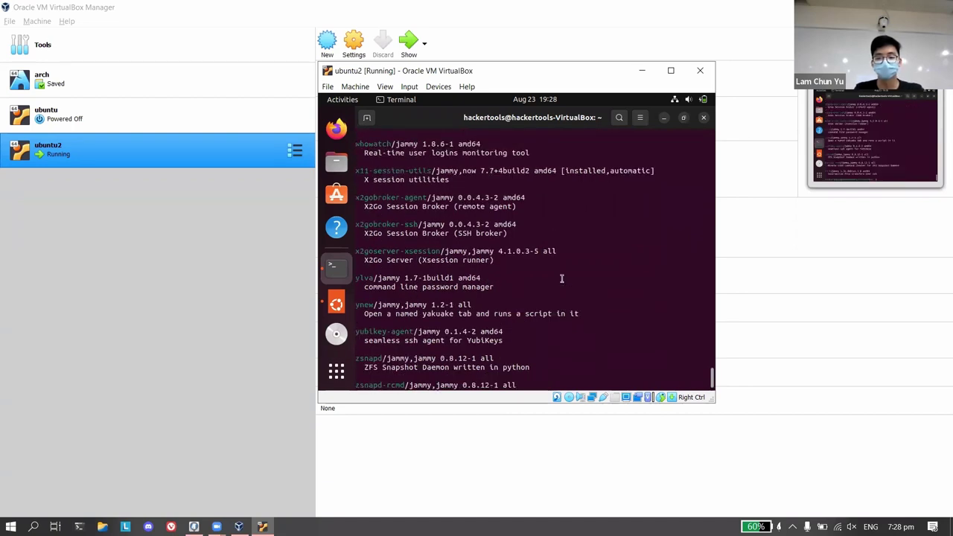
scroll(562, 278, "up", 15)
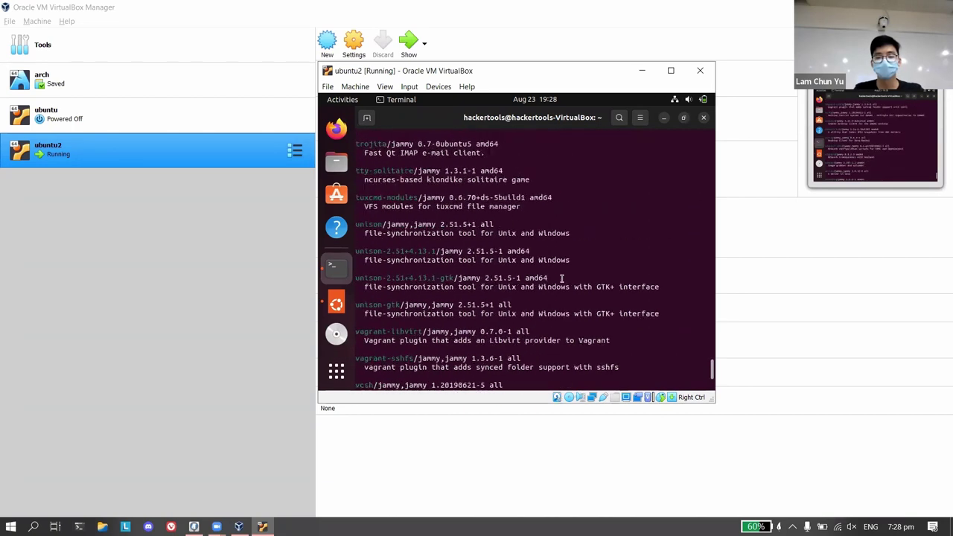
scroll(562, 278, "up", 12)
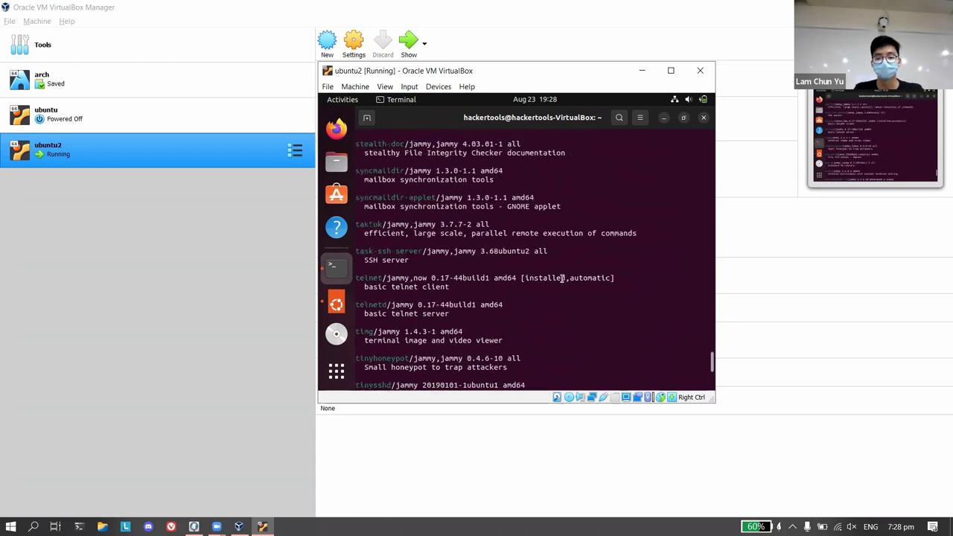
left_click_drag(372, 258, 427, 269)
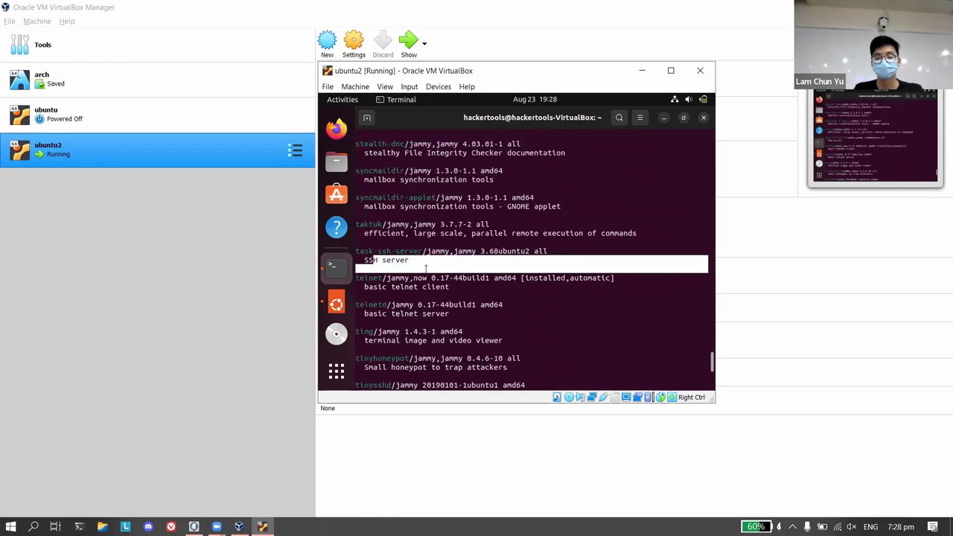
left_click(426, 268)
scroll(426, 269, "up", 6)
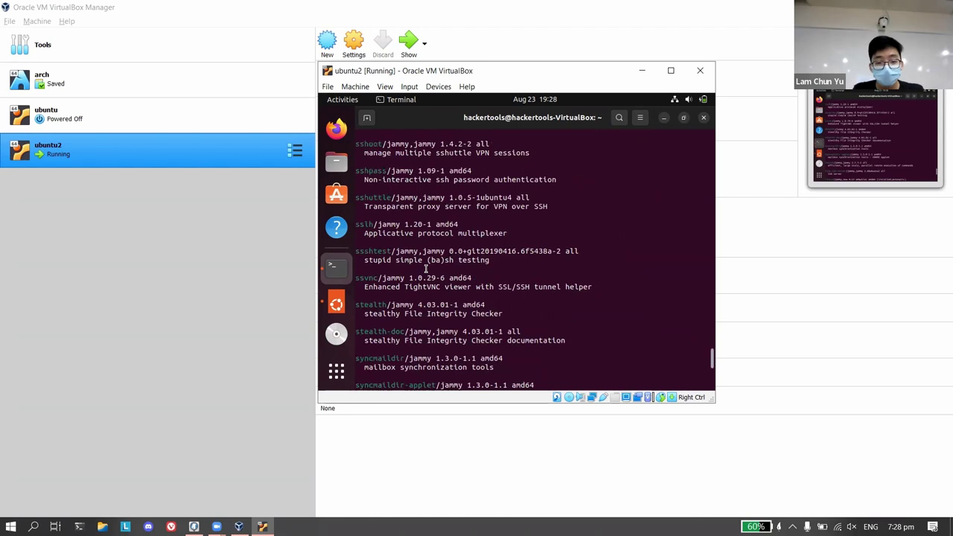
scroll(399, 187, "up", 5)
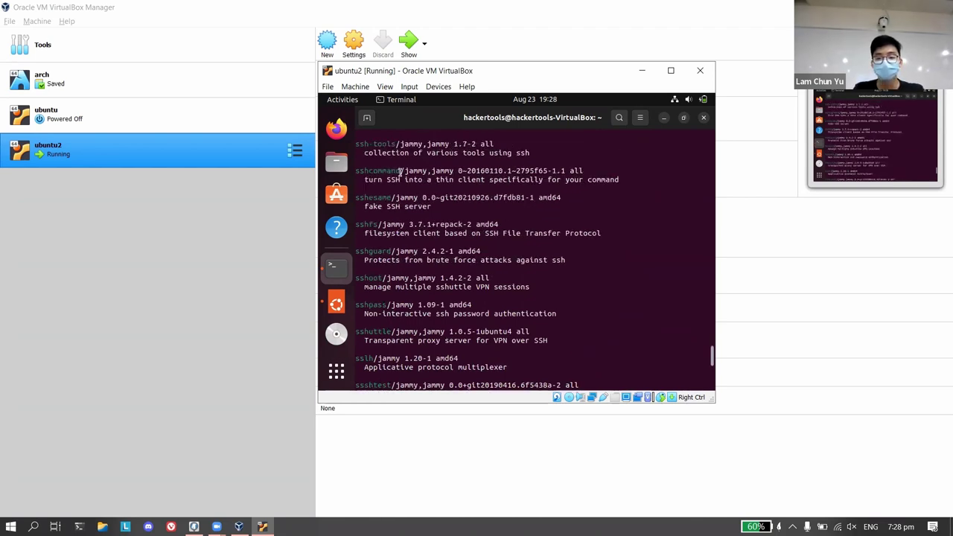
left_click_drag(401, 171, 337, 171)
left_click(410, 188)
scroll(410, 187, "up", 1)
Enter 'sudo apt install ssh-tools', cancel it with Ctrl+C, then run clear.
type("sudo apy")
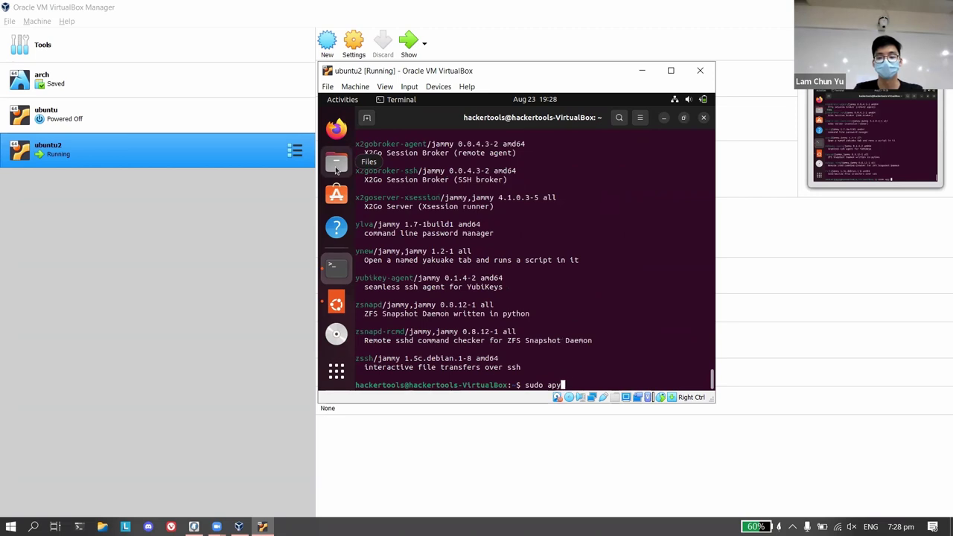
key("BackSpace")
type("t ins")
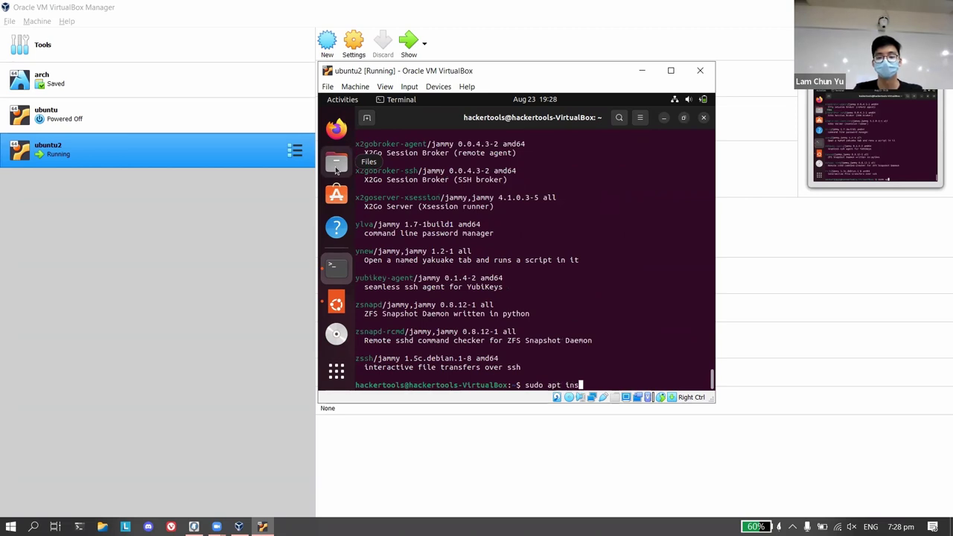
type("tall ssh-tools")
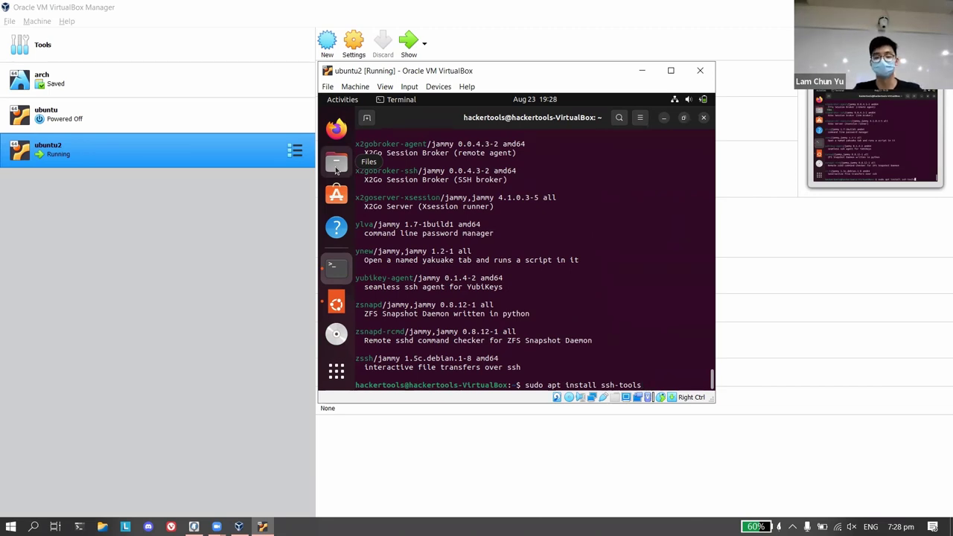
key("ctrl+c")
type("clear")
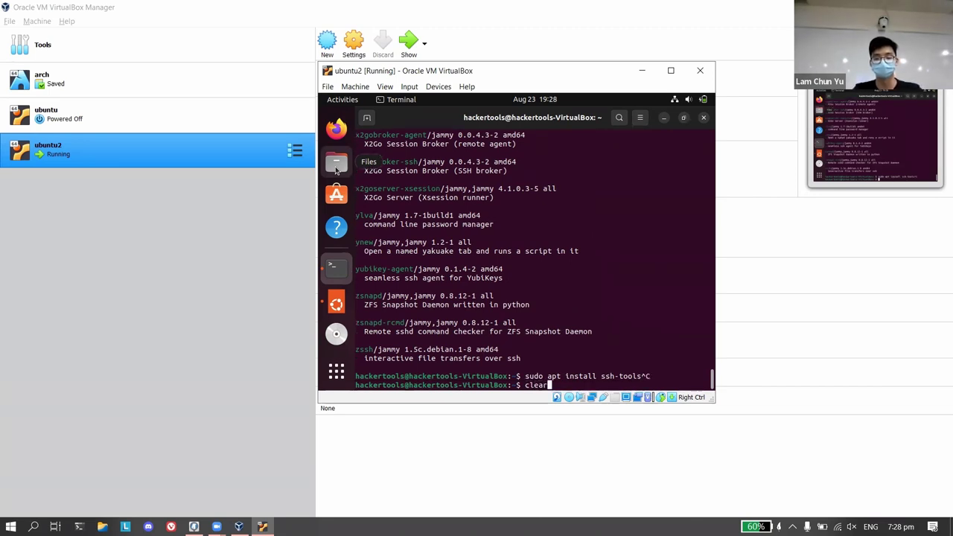
key("Return")
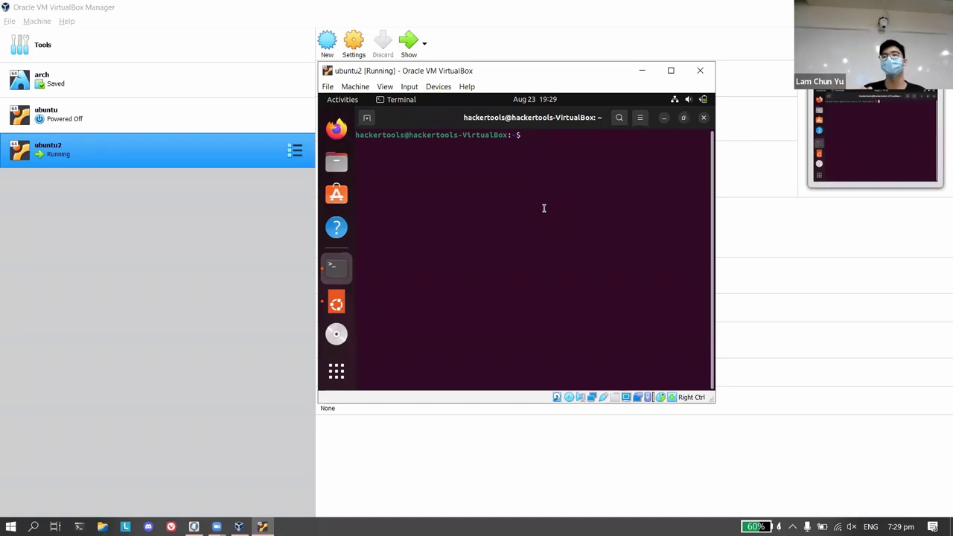
left_click(342, 377)
type("settin")
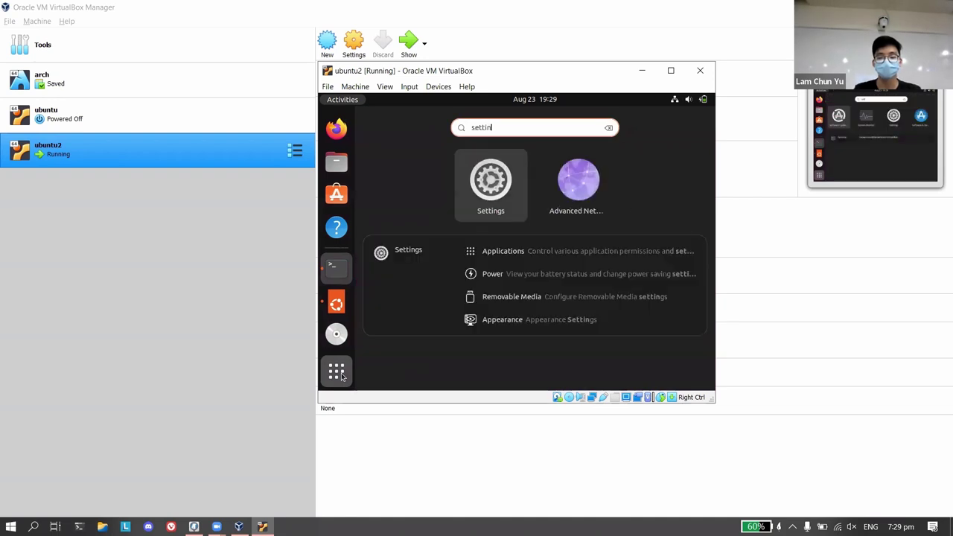
key("Return")
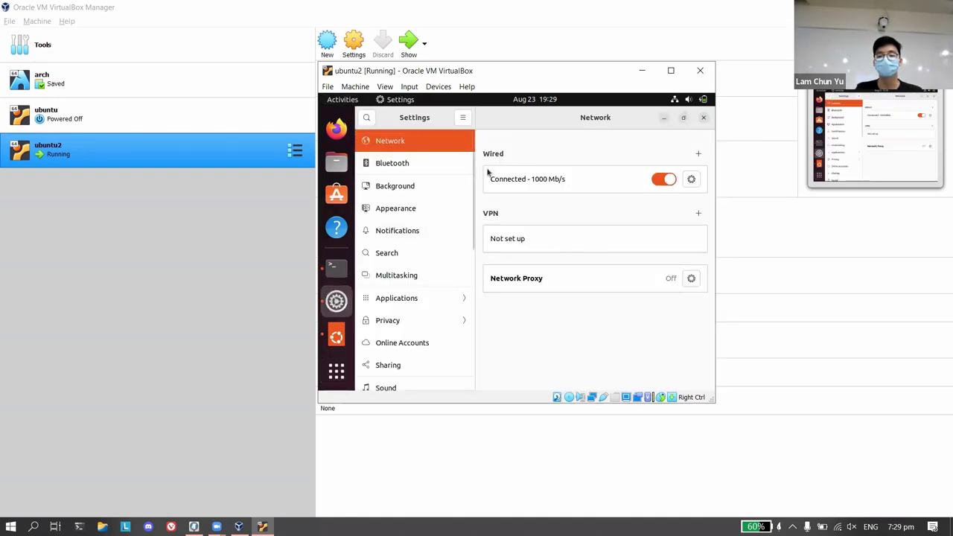
key("super")
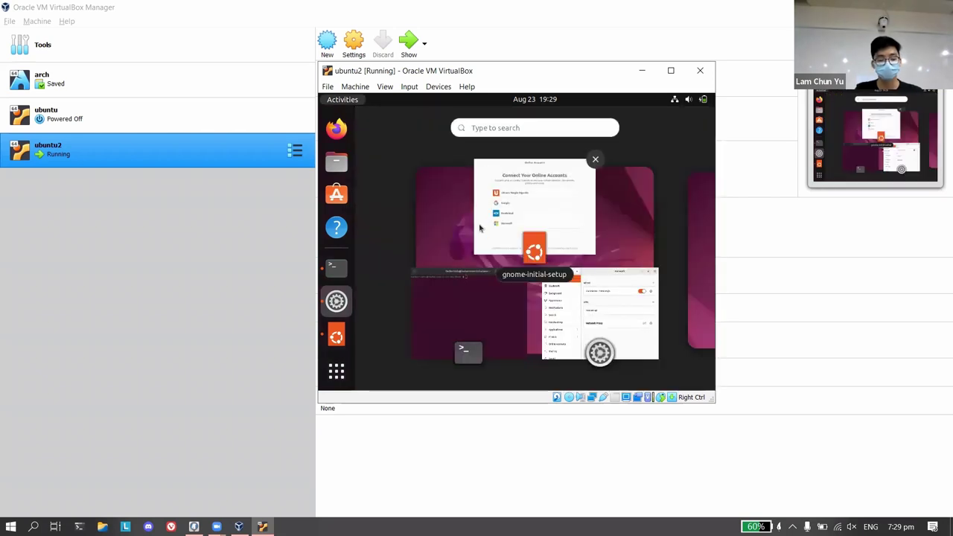
left_click(543, 130)
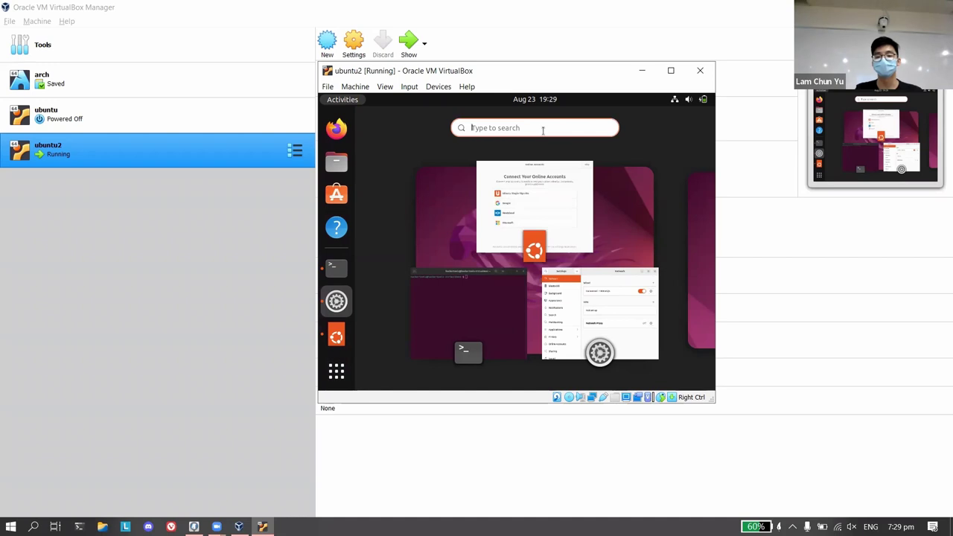
type("setting")
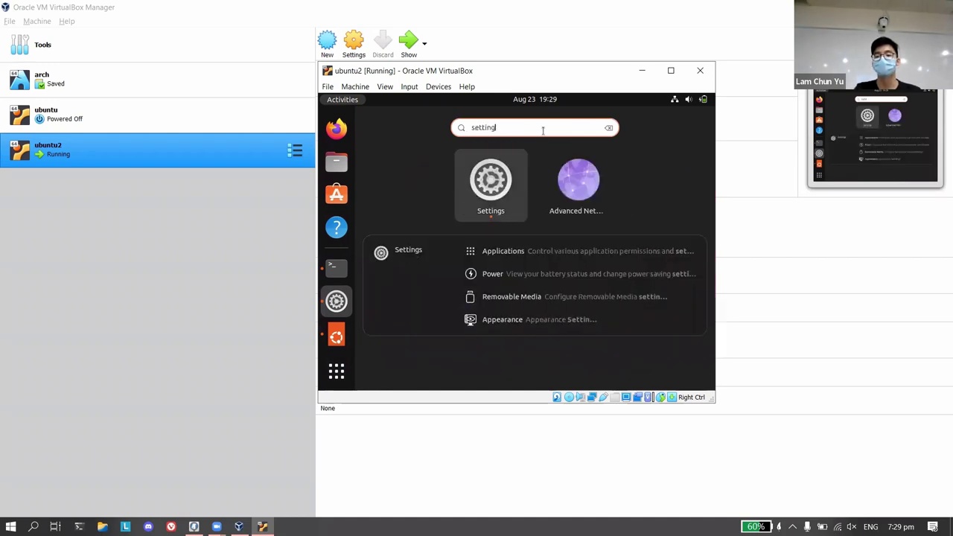
key("Return")
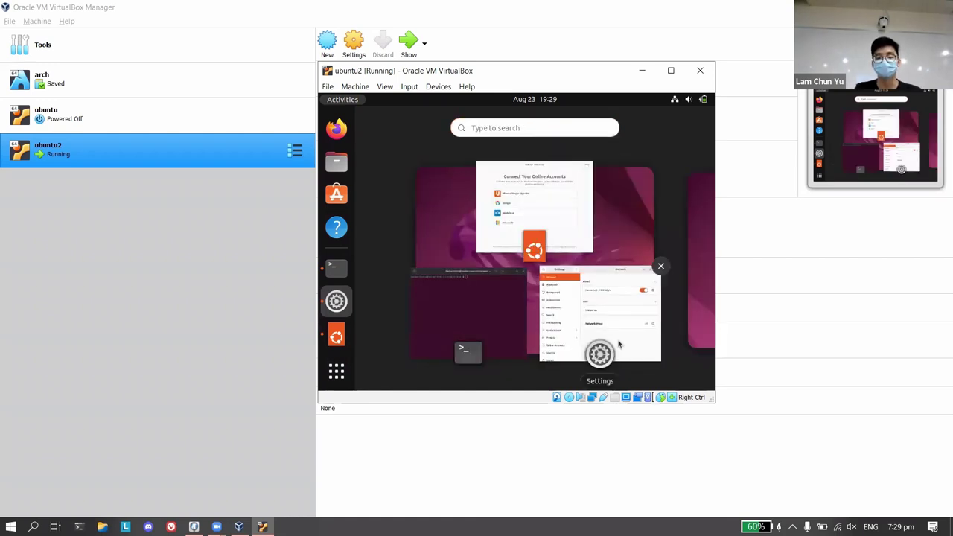
scroll(437, 237, "down", 2)
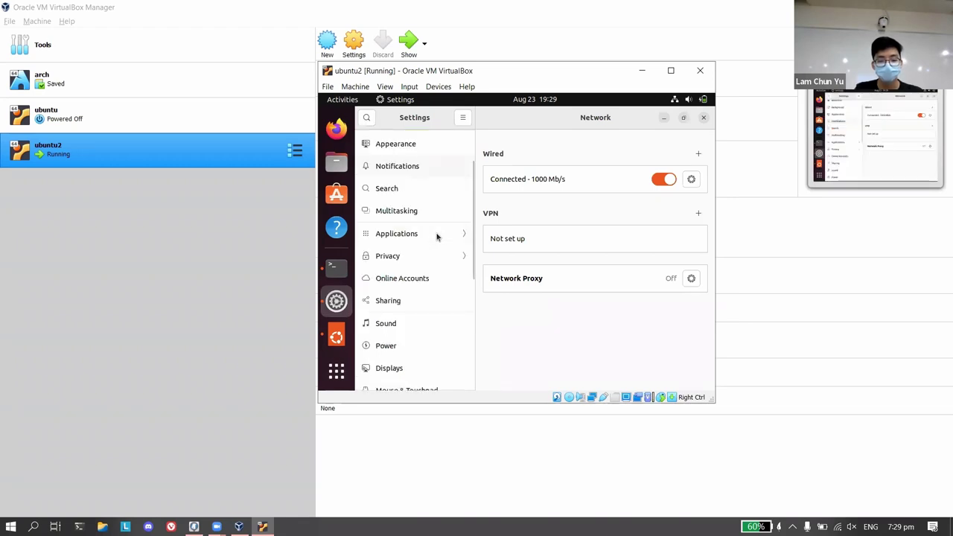
scroll(473, 196, "down", 1)
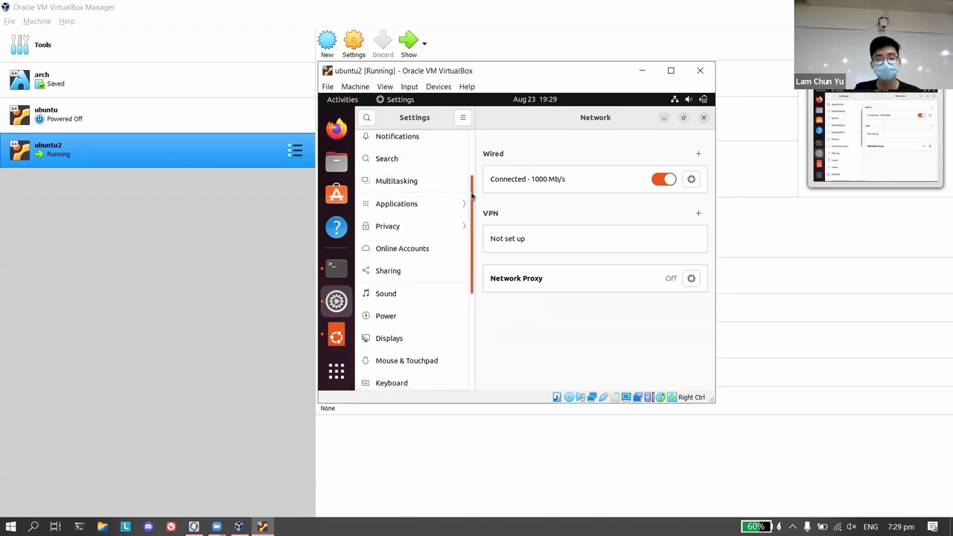
left_click_drag(472, 195, 476, 237)
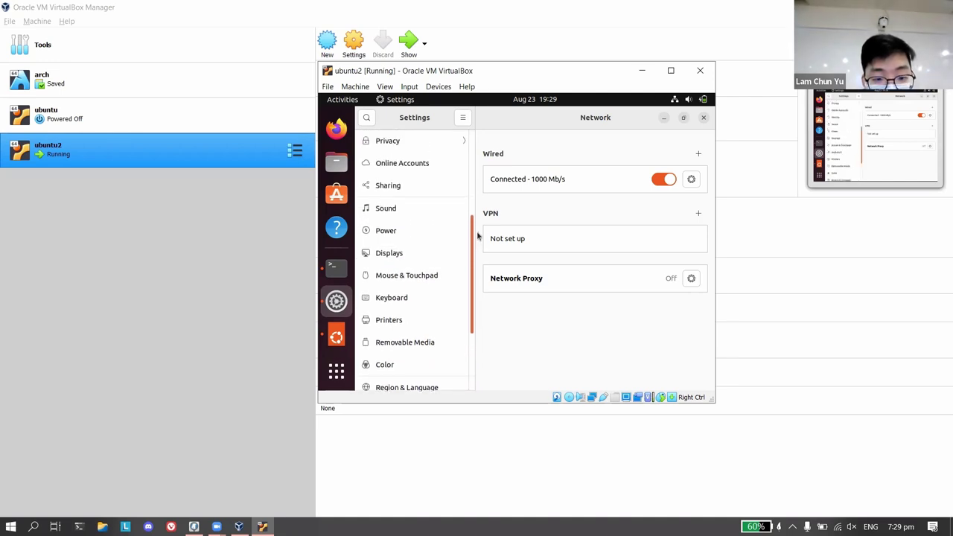
left_click(430, 273)
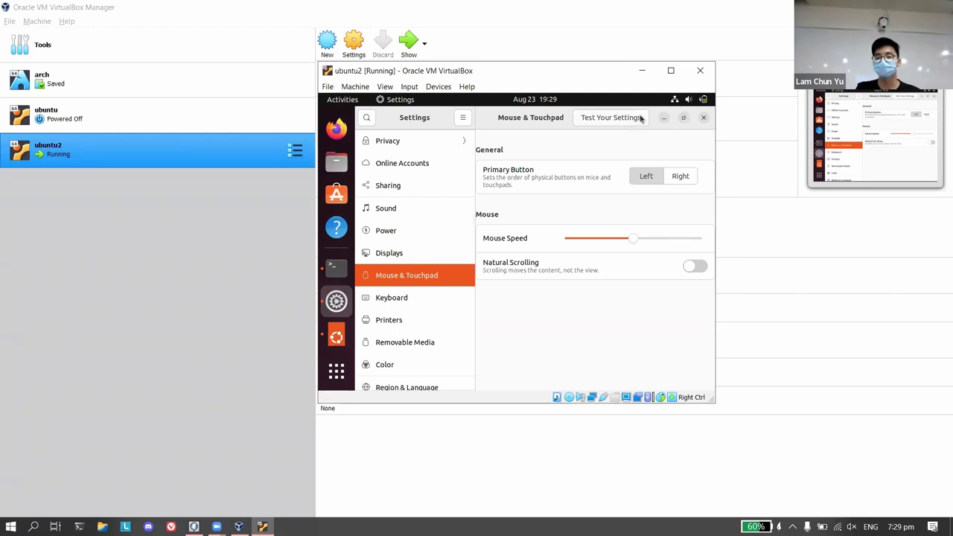
left_click(702, 121)
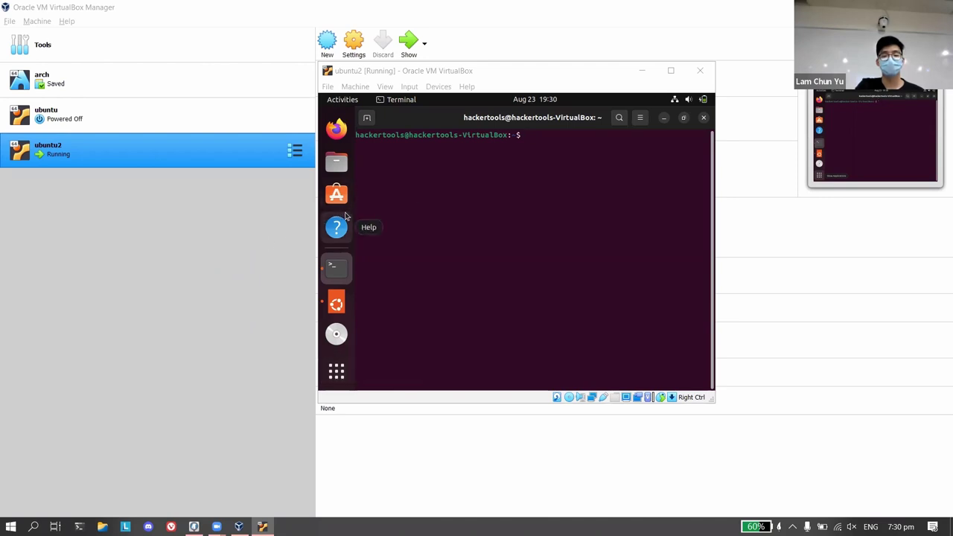
Close the ubuntu2 VM window with 'Save the machine state' selected and confirmed.
left_click(577, 77)
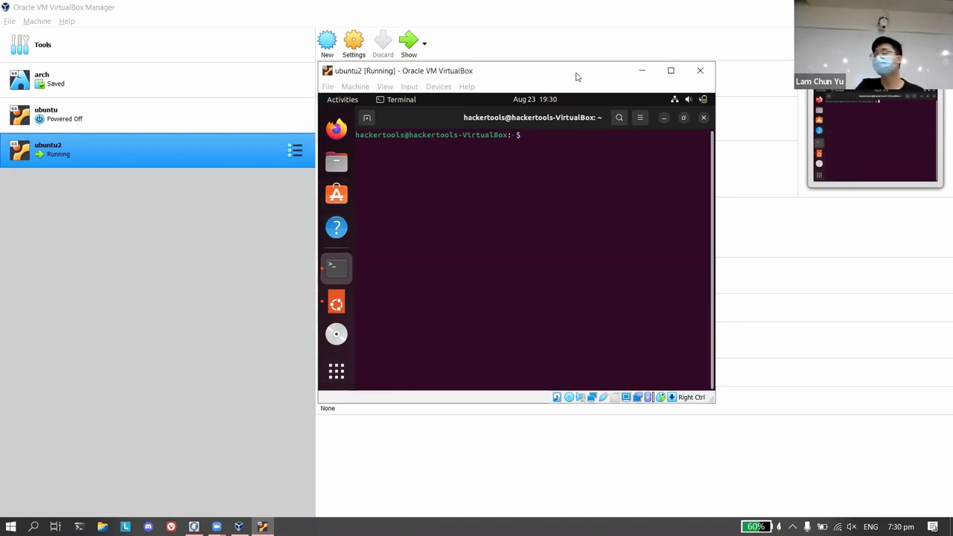
left_click_drag(598, 108, 600, 110)
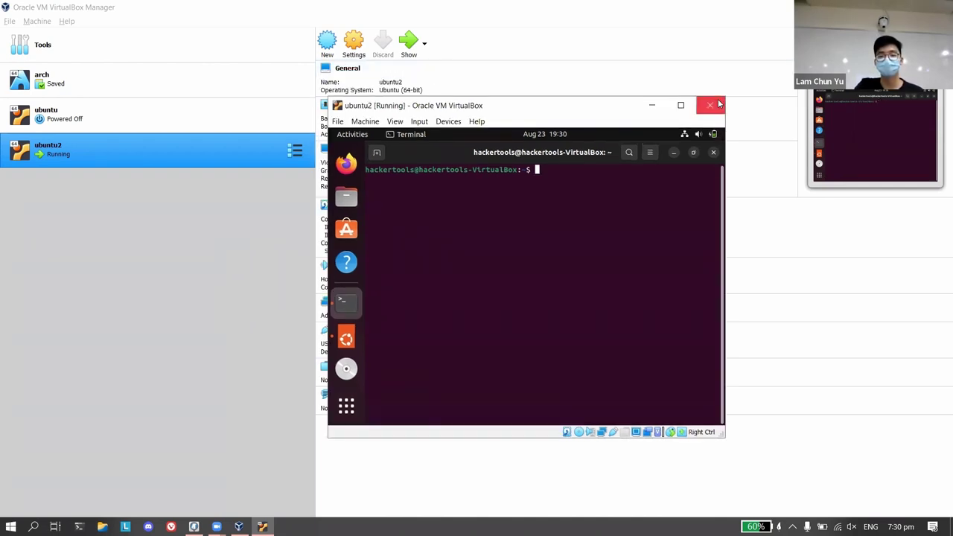
left_click(717, 105)
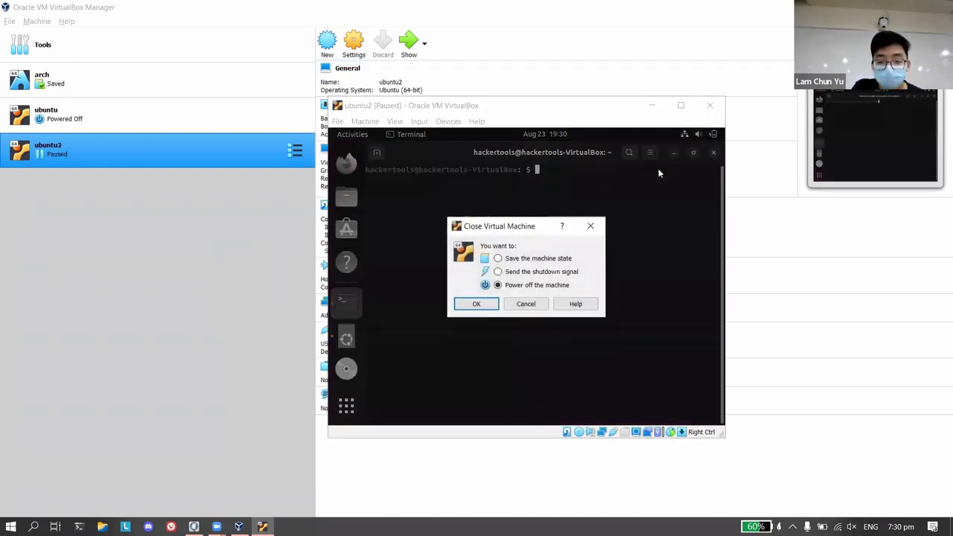
left_click(531, 260)
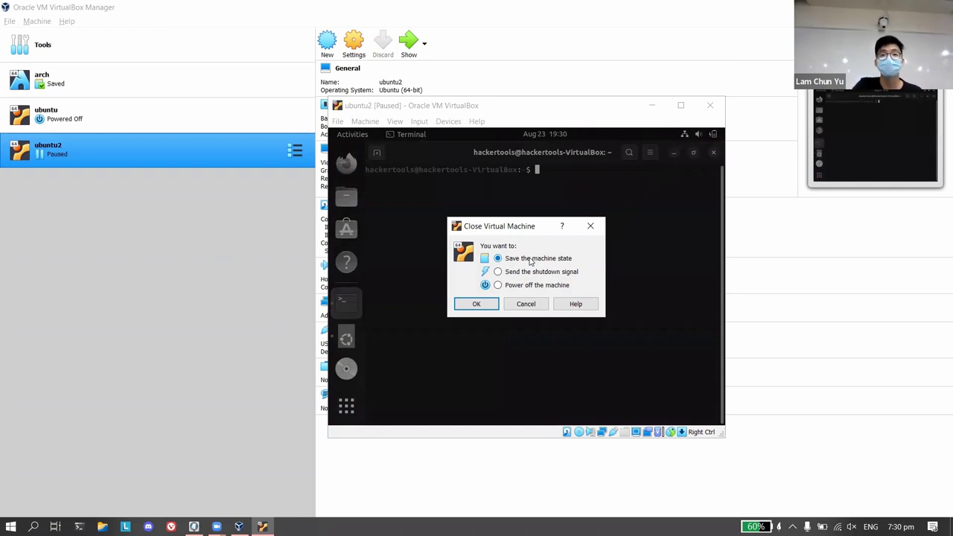
left_click(476, 304)
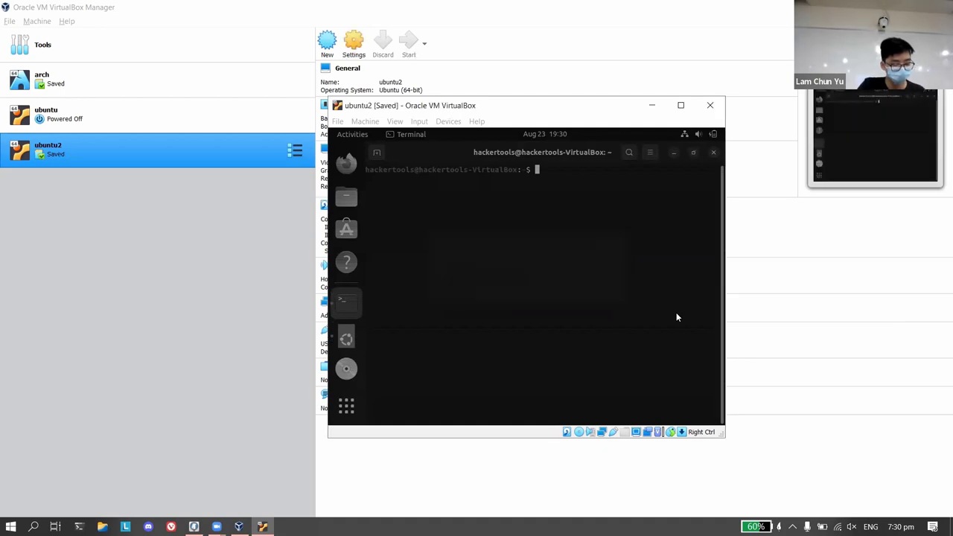
left_click(408, 41)
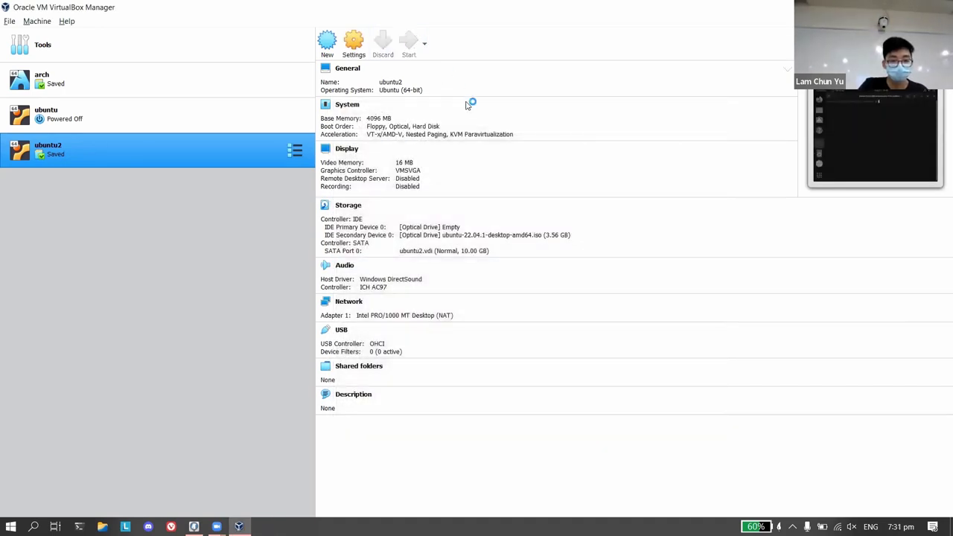
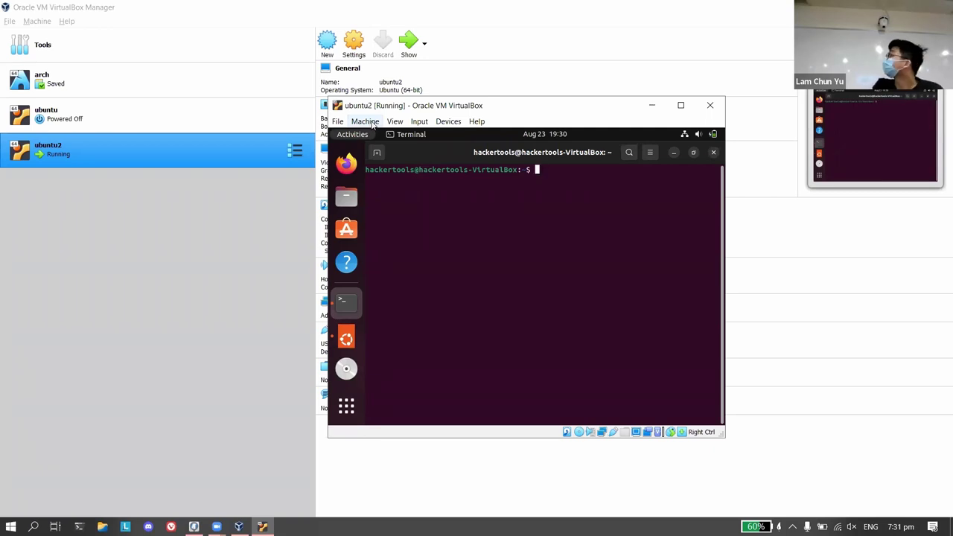
Take a live snapshot of the running ubuntu2 machine, keeping the name Snapshot 1.
left_click(371, 126)
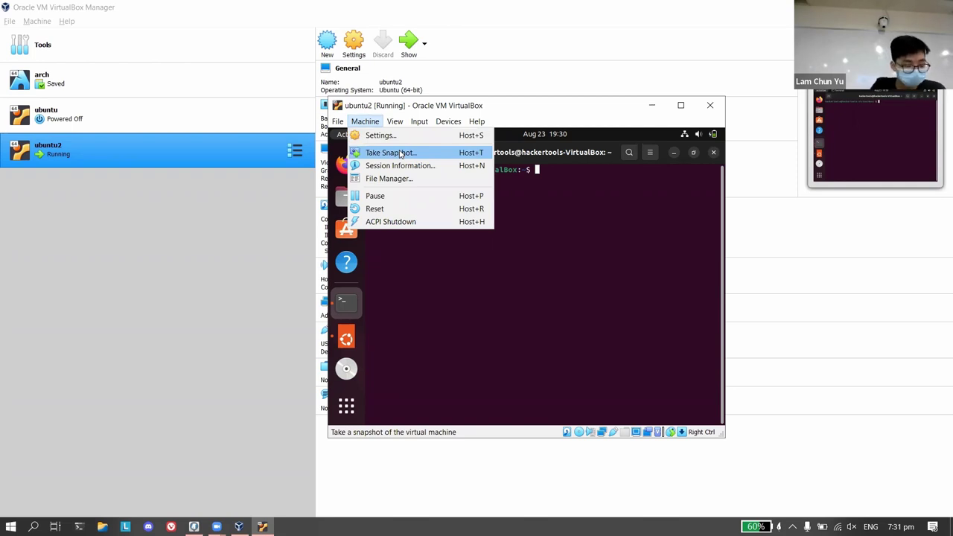
left_click(400, 153)
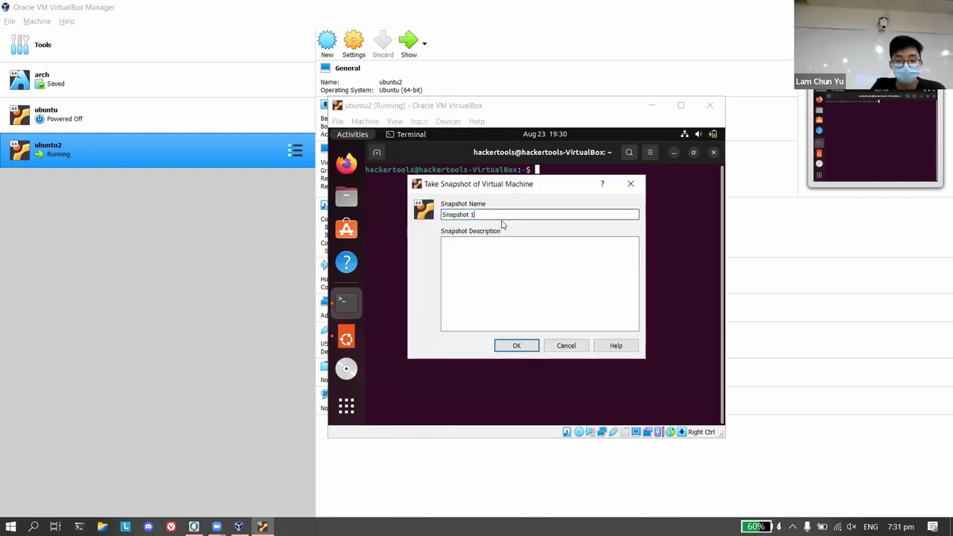
left_click(517, 345)
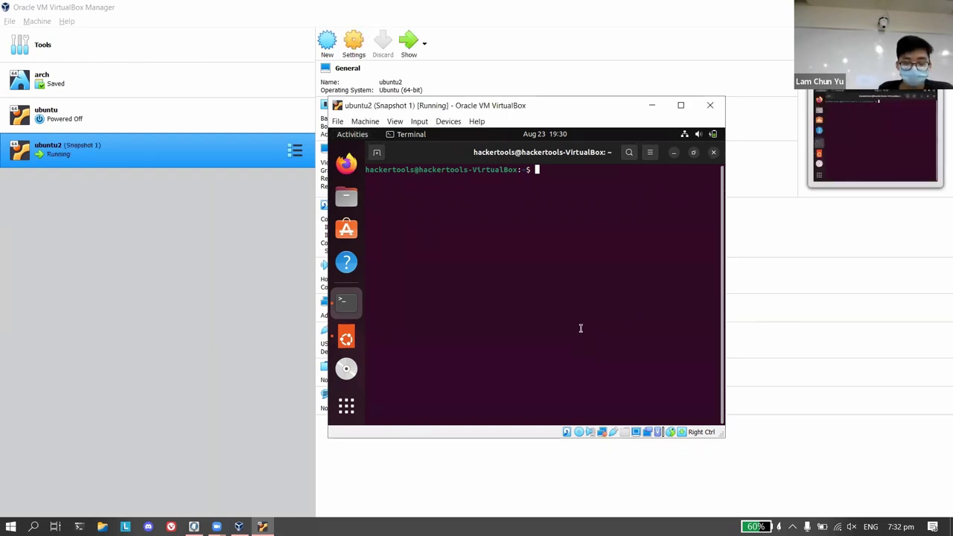
Start powering off ubuntu2, then cancel so the machine keeps running.
left_click(710, 105)
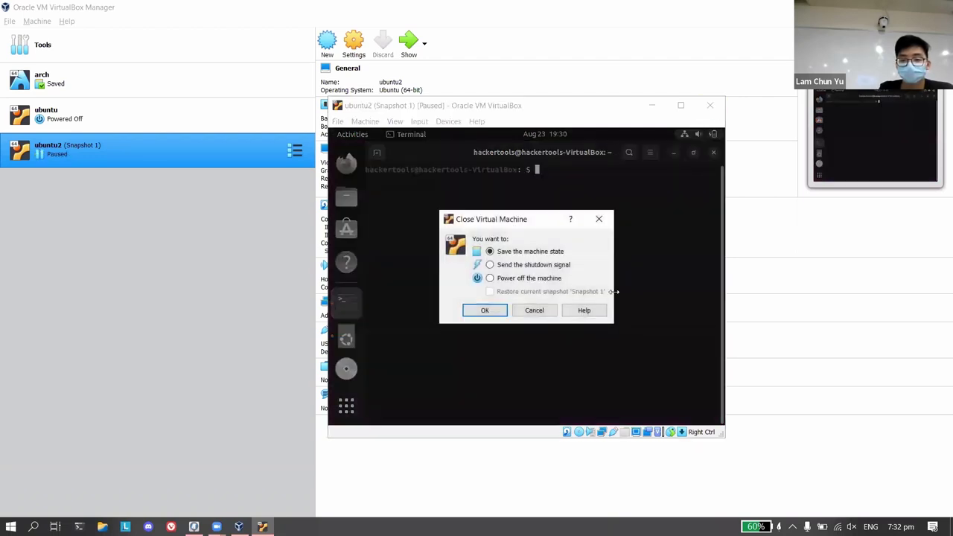
left_click(491, 279)
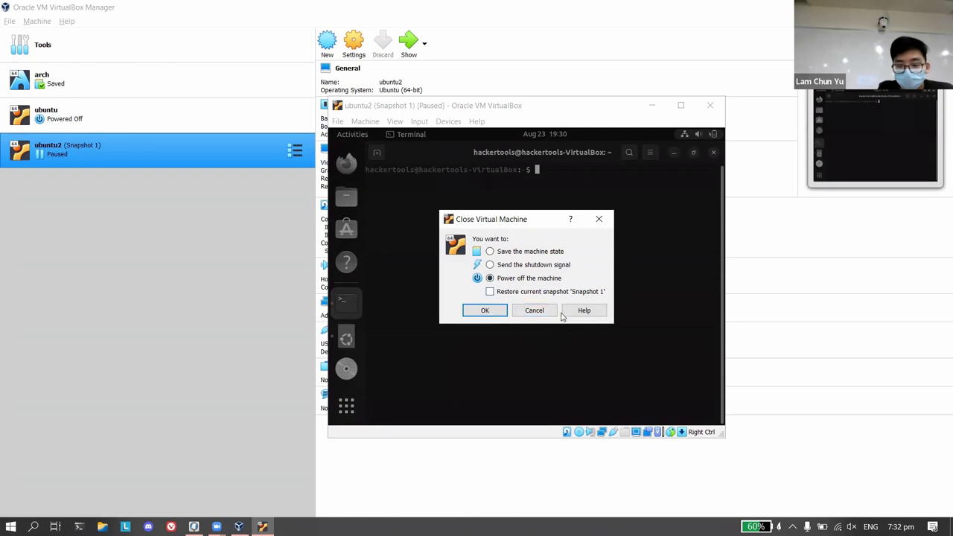
left_click(544, 311)
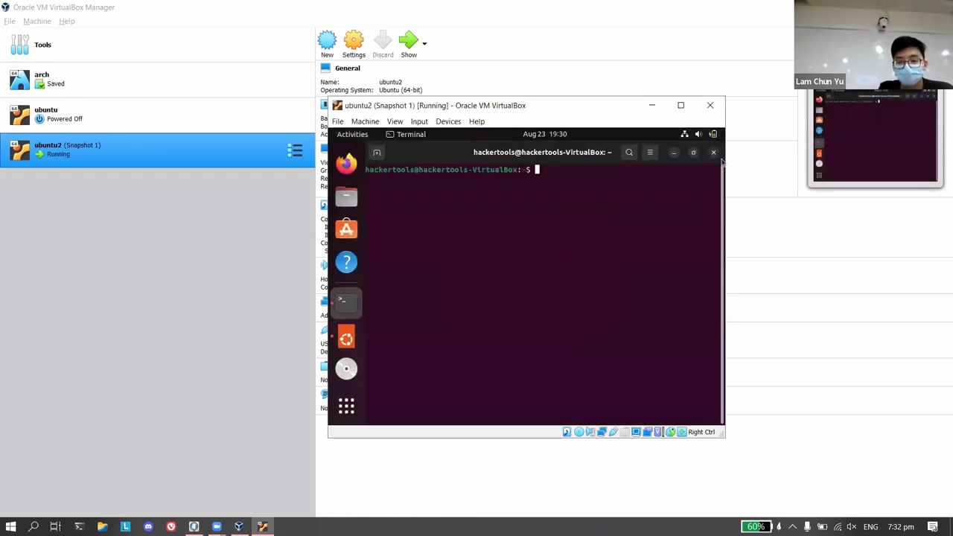
Dismiss the Ubuntu welcome wizard in the guest.
left_click(694, 152)
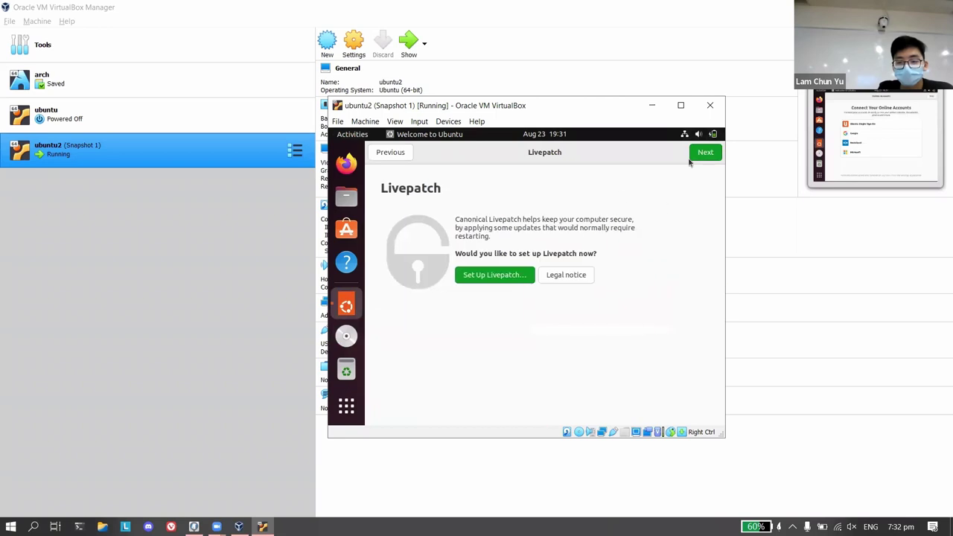
left_click(391, 153)
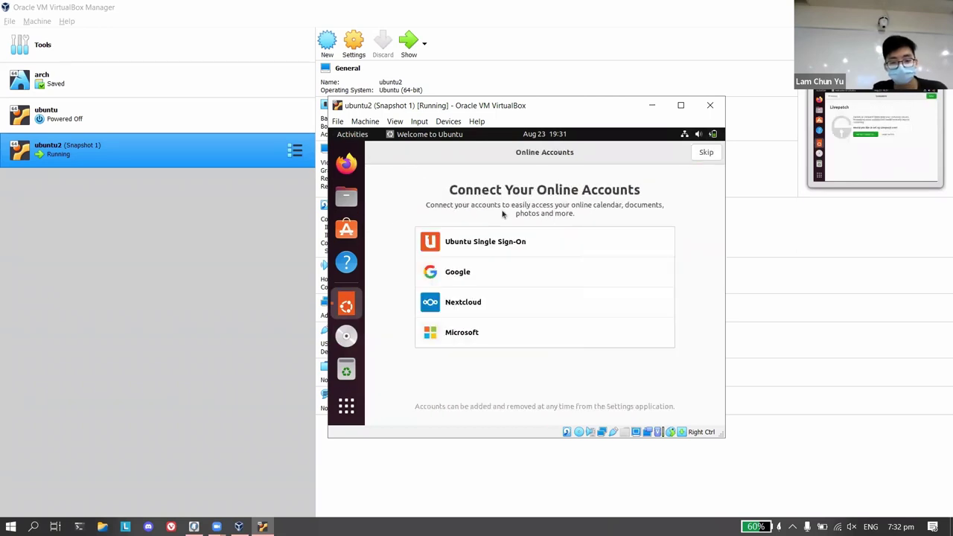
key("alt+F4")
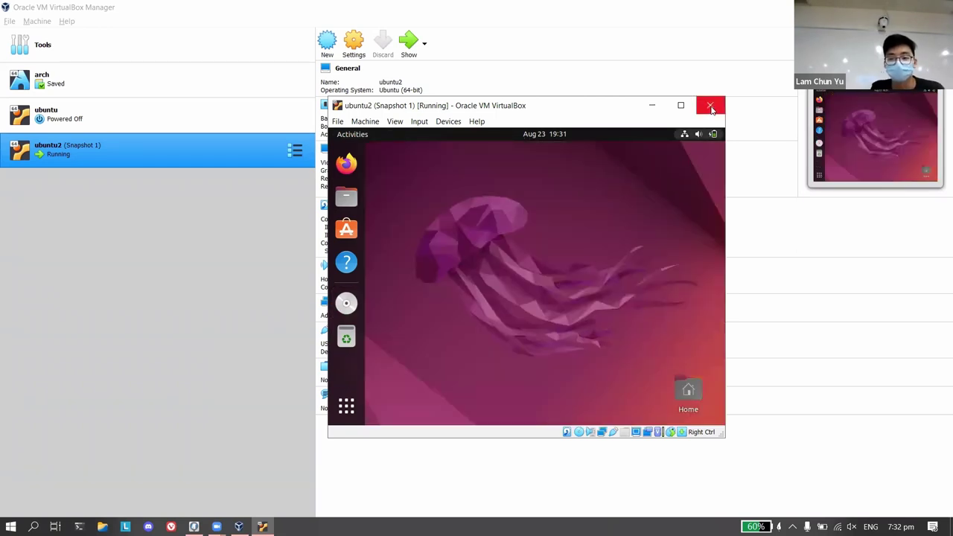
Pick Power off with Restore Snapshot 1 ticked, then cancel the close prompt.
left_click(710, 105)
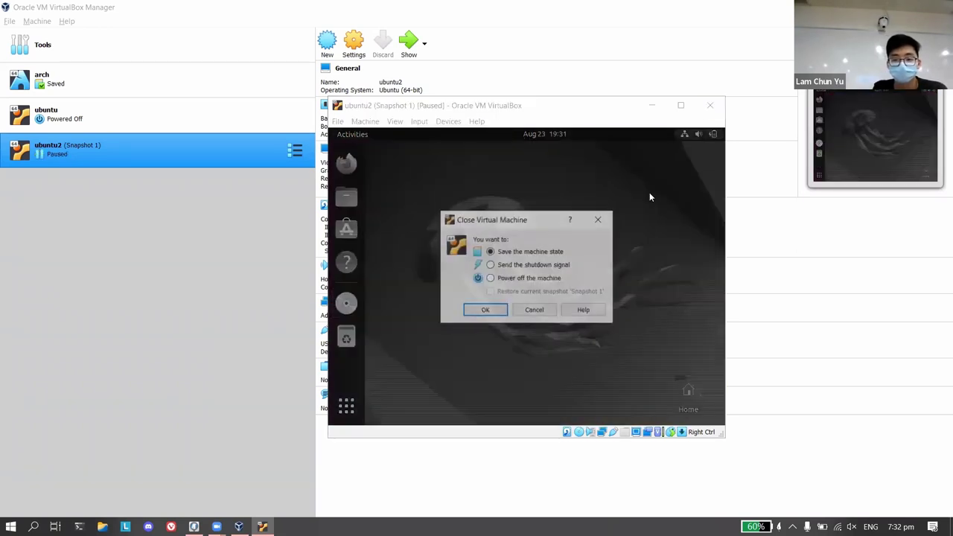
left_click(518, 280)
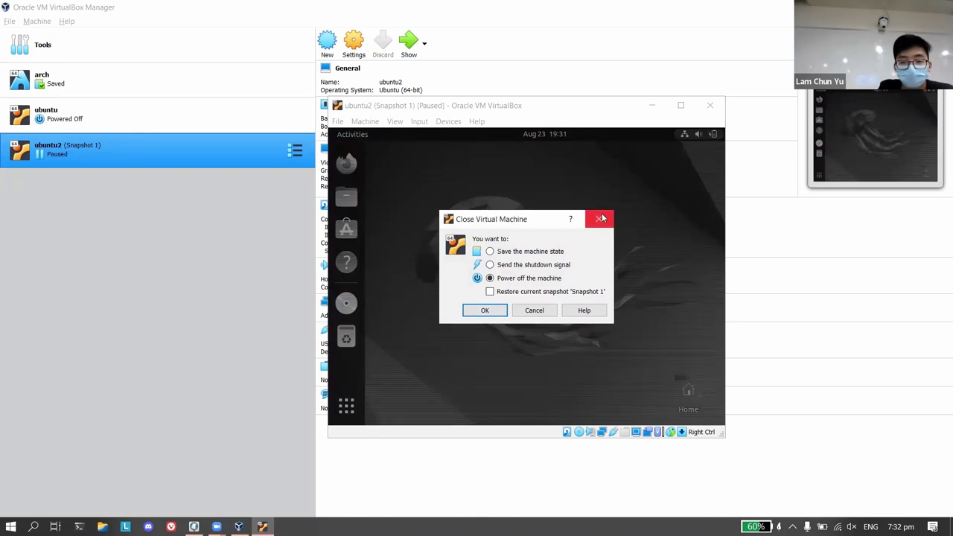
left_click(591, 290)
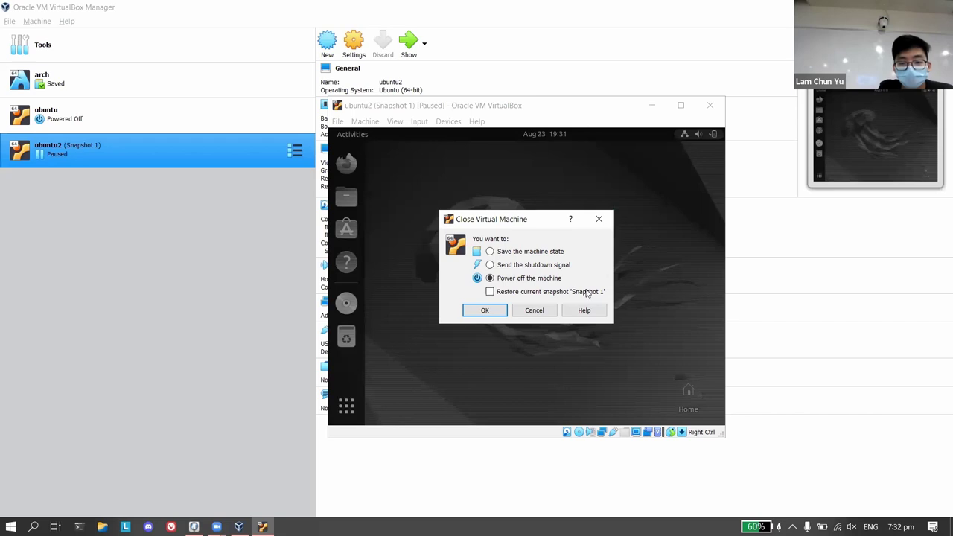
left_click(534, 311)
left_click(372, 123)
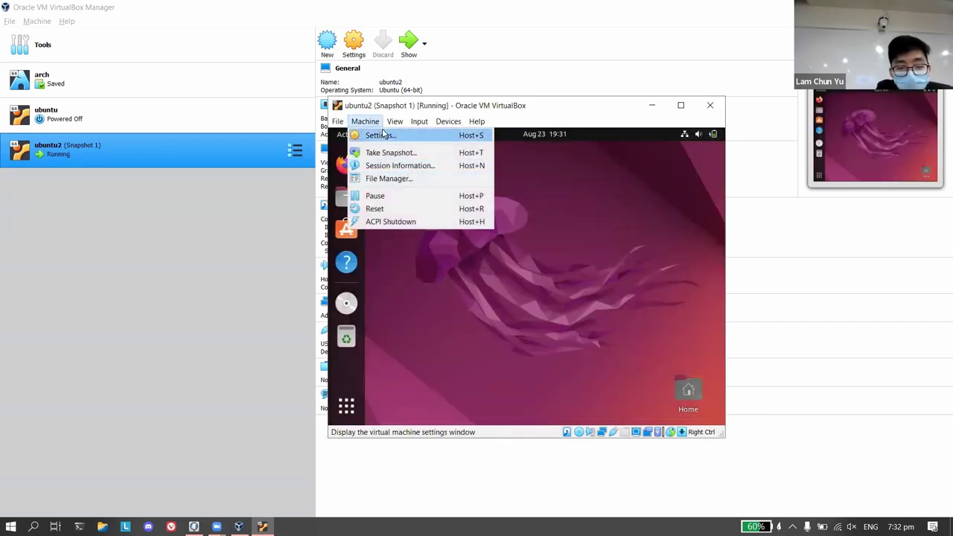
Power off ubuntu2 and restore Snapshot 1, after closing its settings unchanged.
left_click(381, 135)
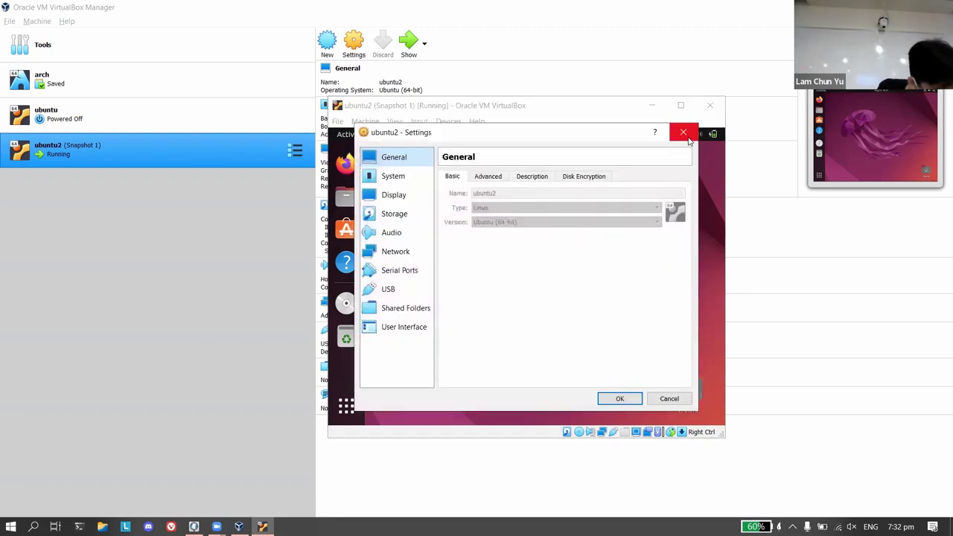
left_click(688, 140)
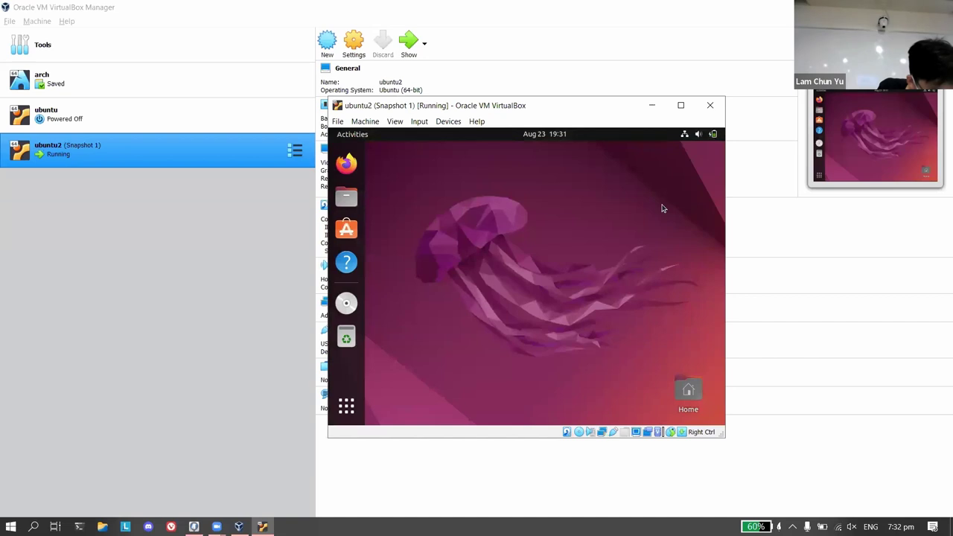
left_click(709, 111)
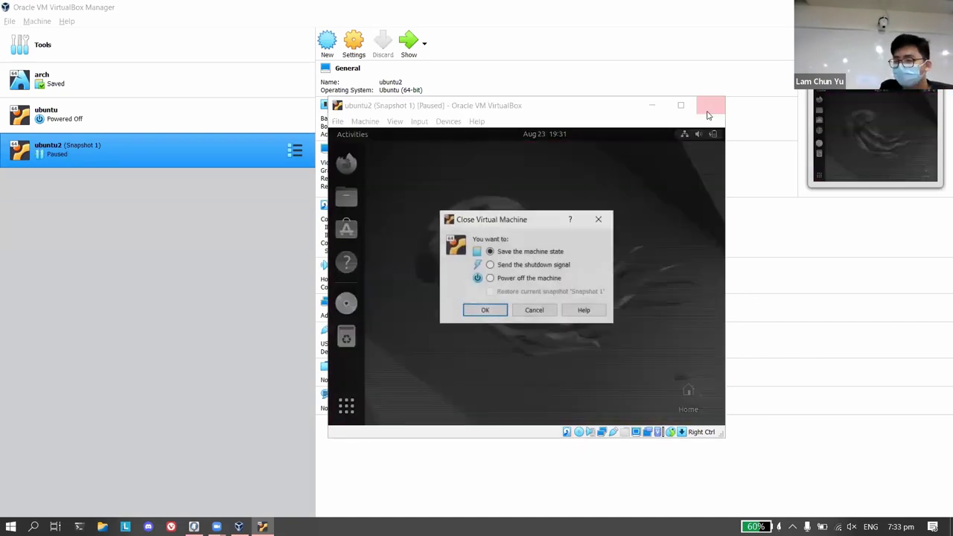
left_click(507, 279)
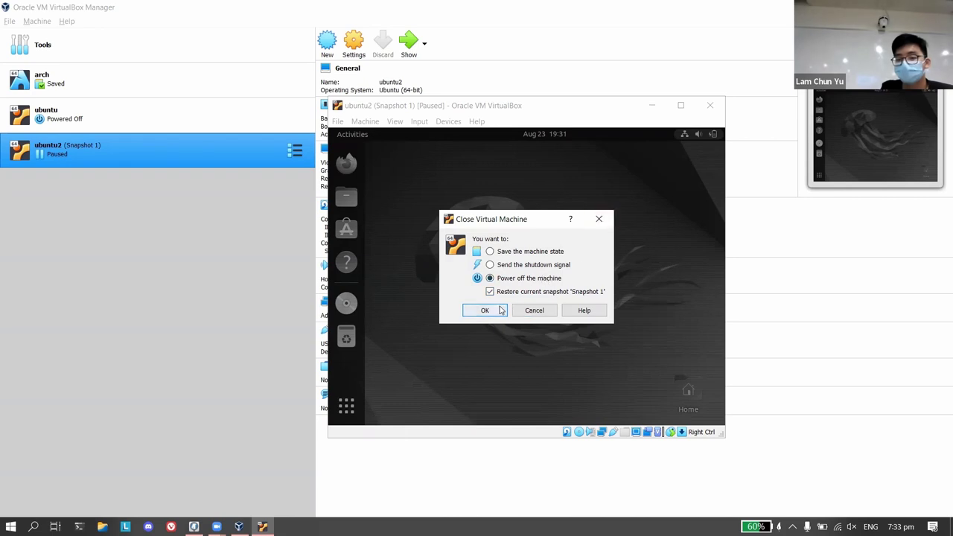
left_click(485, 310)
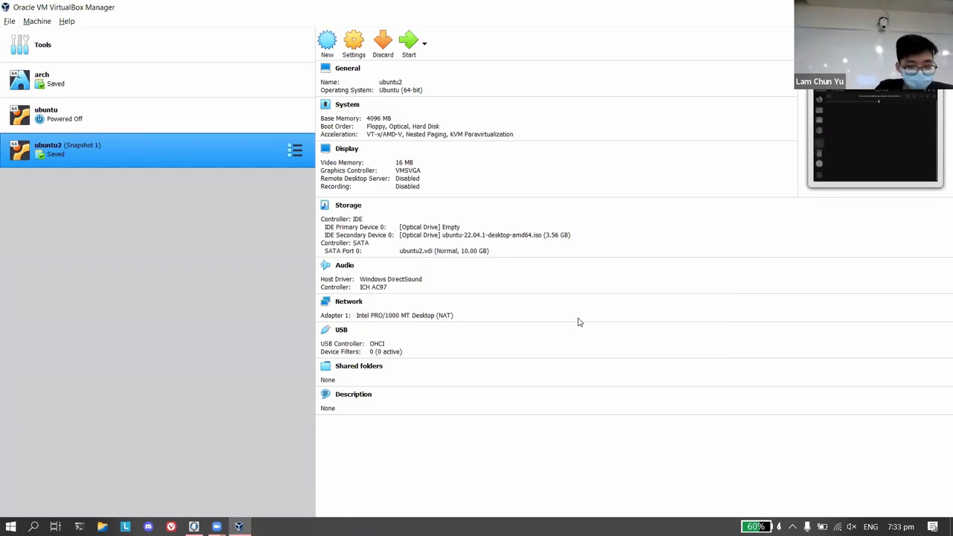
Launch ubuntu2 from the VirtualBox Manager's Start button to resume from Snapshot 1.
left_click(409, 43)
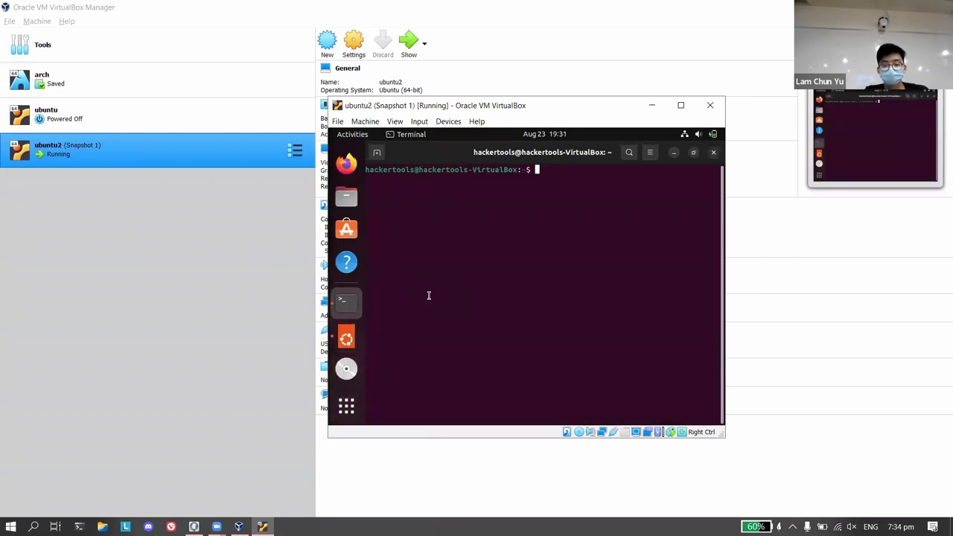
type("s")
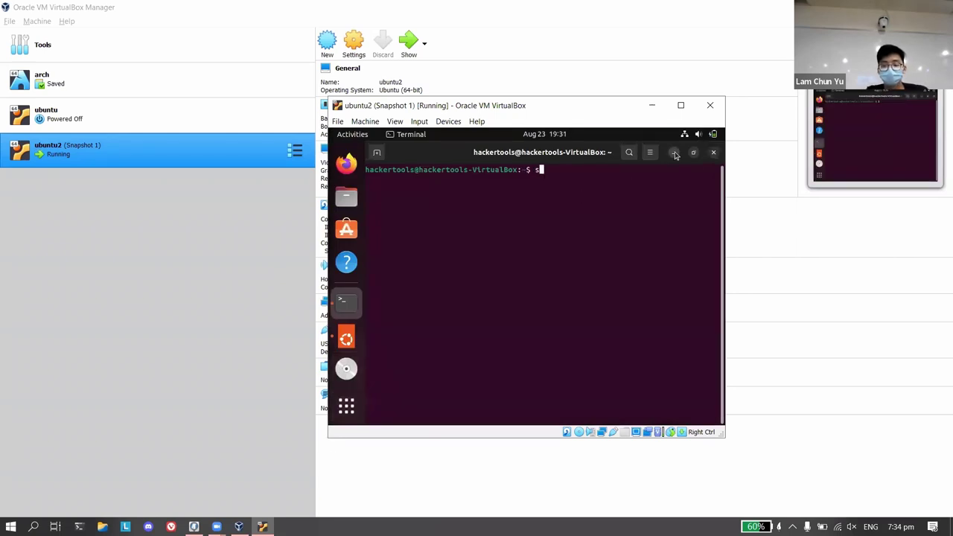
left_click(676, 155)
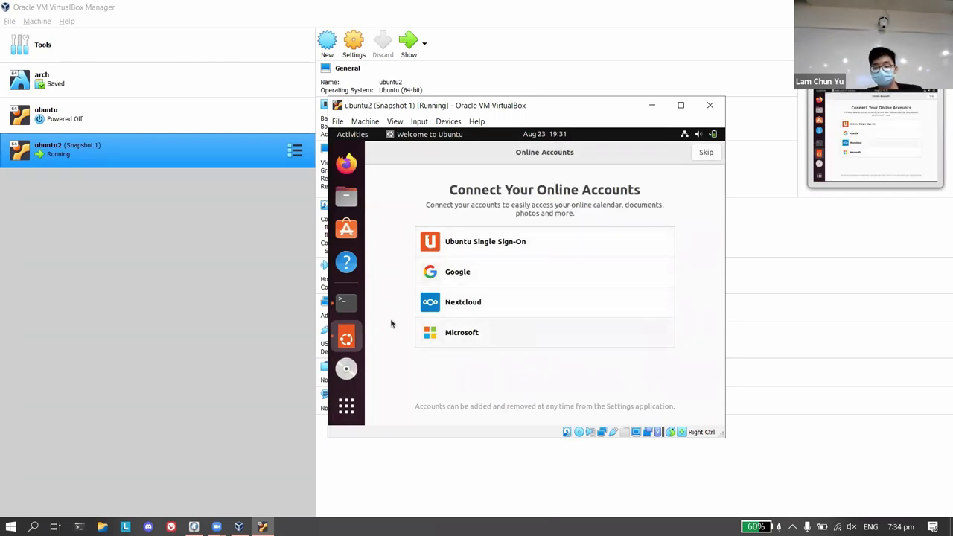
left_click(355, 310)
type("s")
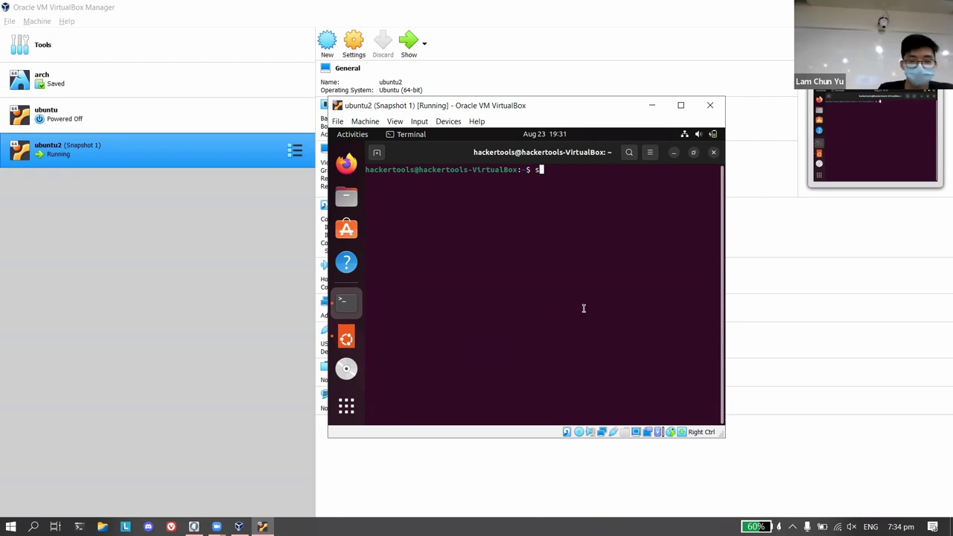
Take a second live snapshot of ubuntu2, keeping the name Snapshot 2.
left_click(367, 124)
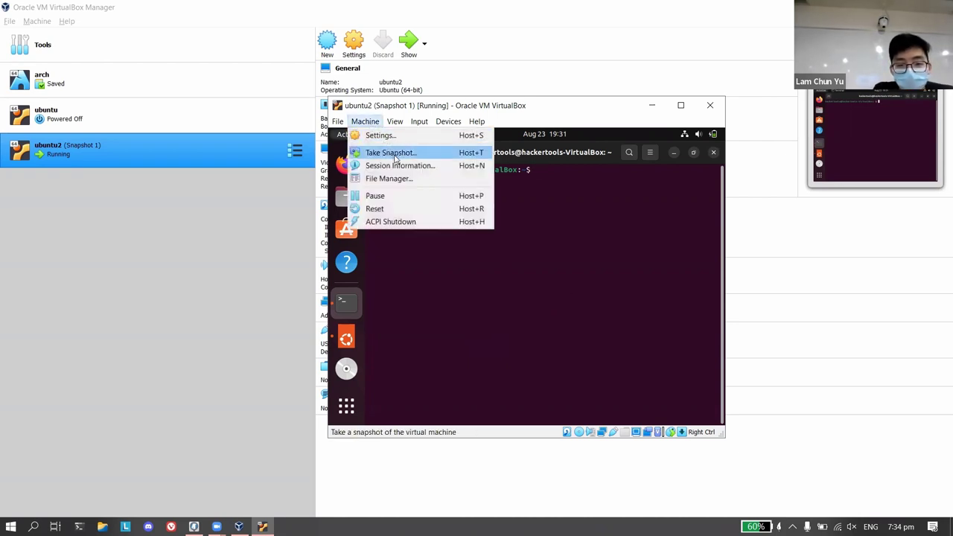
left_click(391, 153)
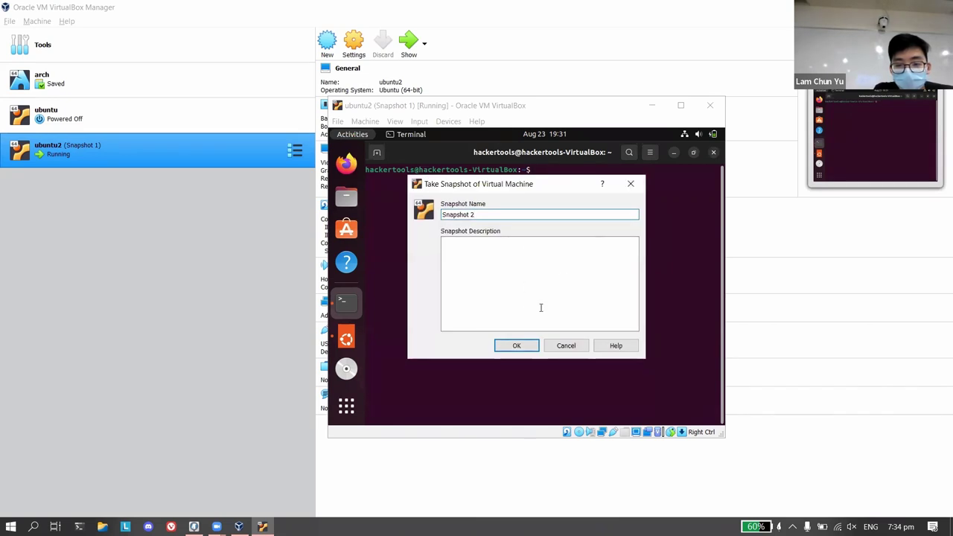
left_click(513, 346)
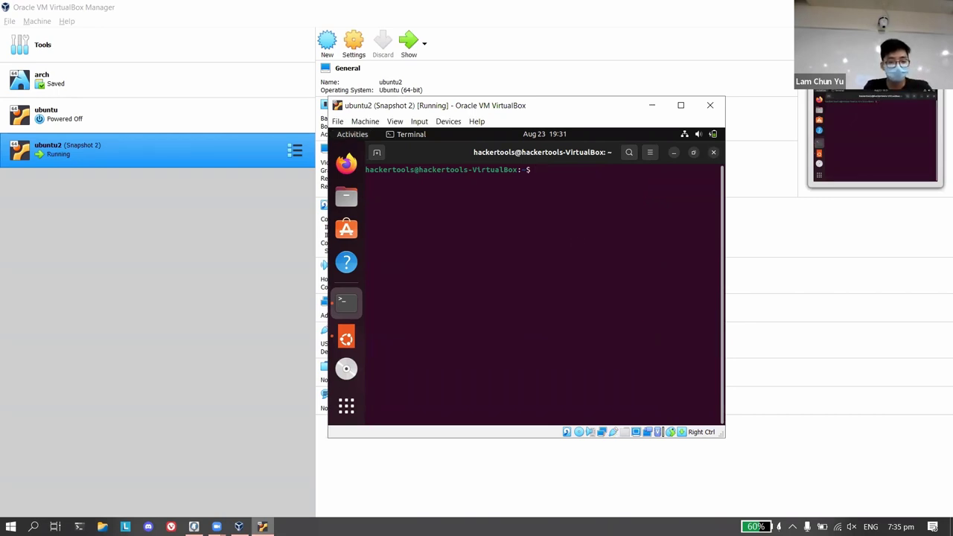
Type 'rm -rf --no-preserve-ro' at the ubuntu2 terminal prompt without running it.
mouse_move(239, 526)
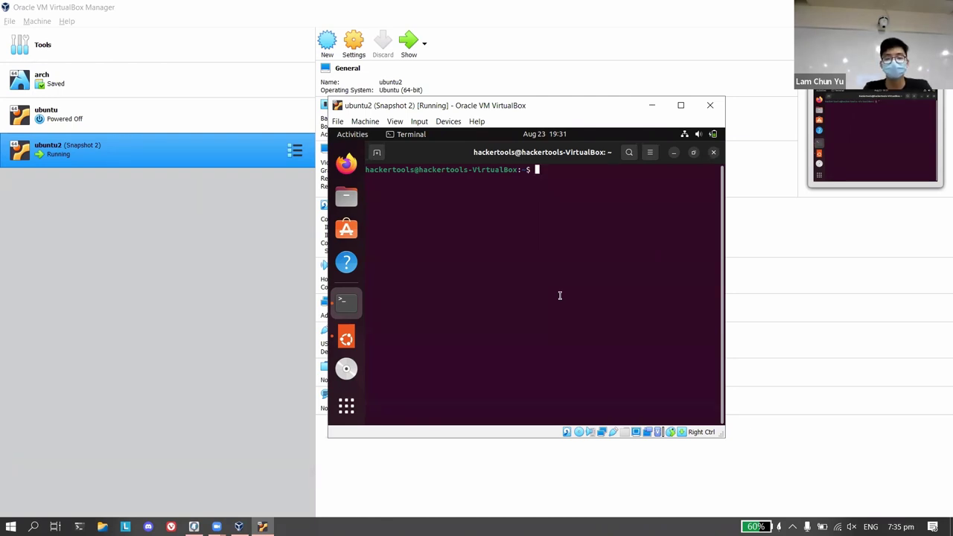
type("rm -rf")
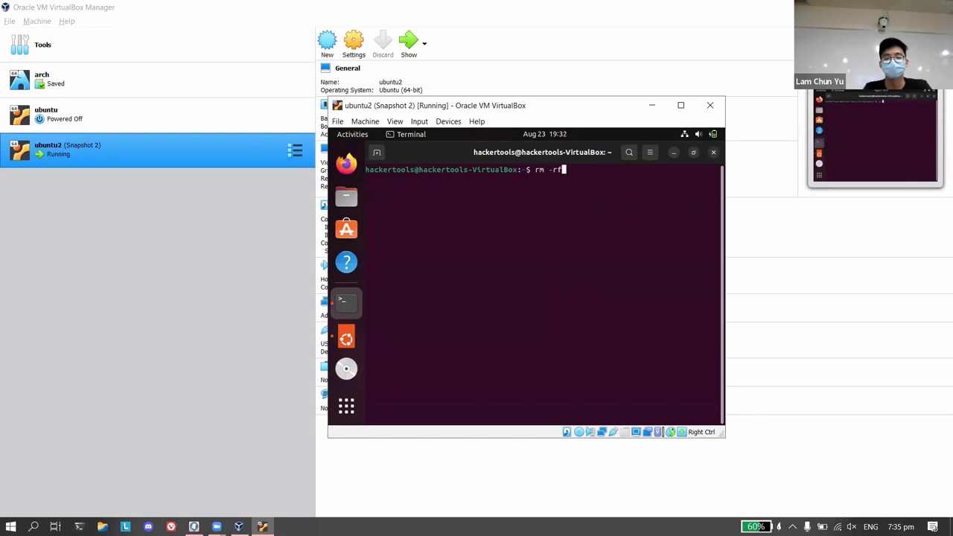
type(" --no")
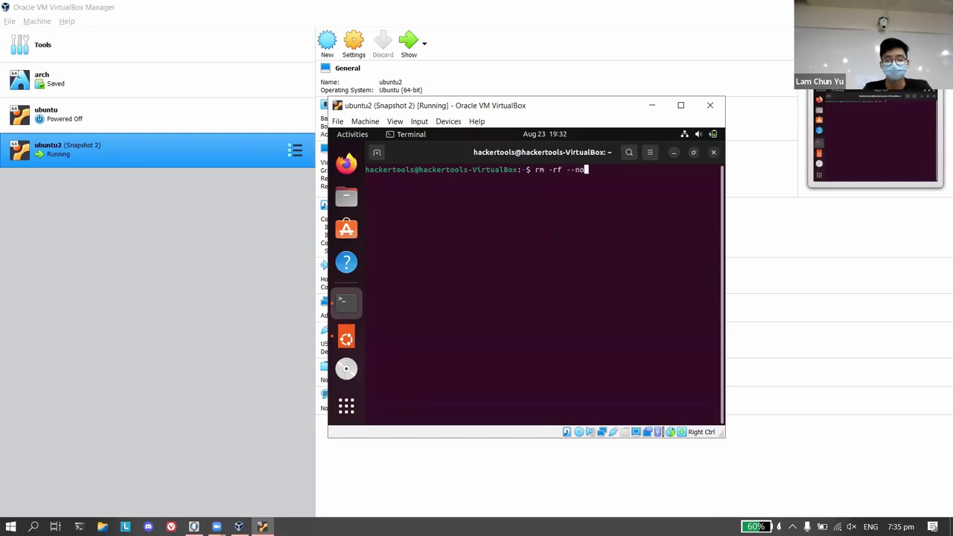
type("-preserve-root /")
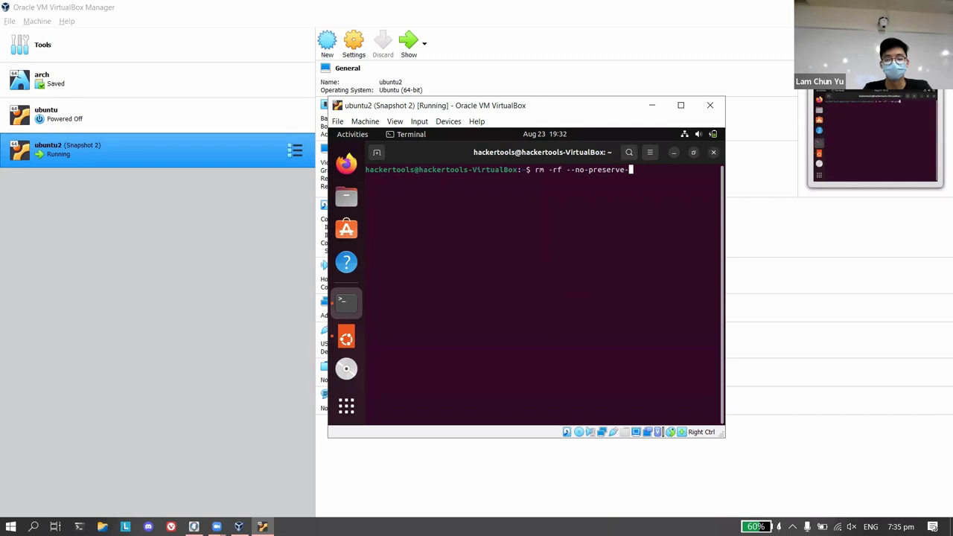
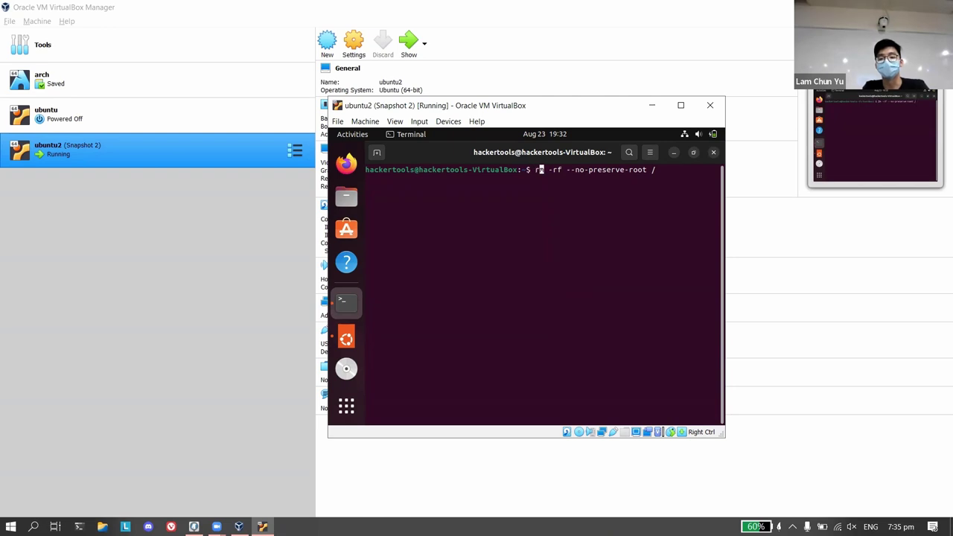
key("Right")
key("Right")
key("Right")
key("Right")
key("Right")
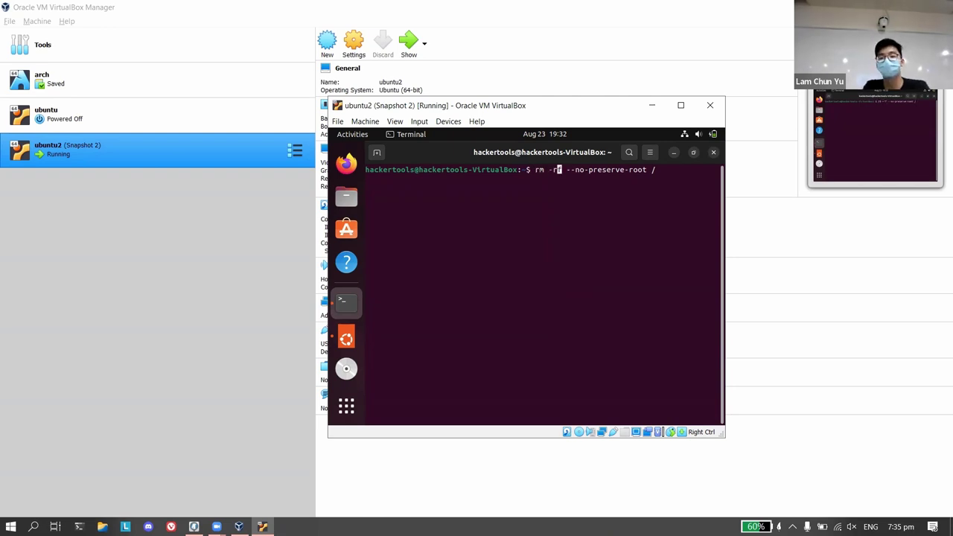
key("Right")
key("Right")
key("Right")
key("Right")
key("Right")
key("Right")
key("Right")
key("Right")
key("Right")
key("Right")
key("Right")
key("Right")
key("Right")
key("Right")
key("Right")
key("Right")
key("Right")
key("Right")
key("Right")
key("Right")
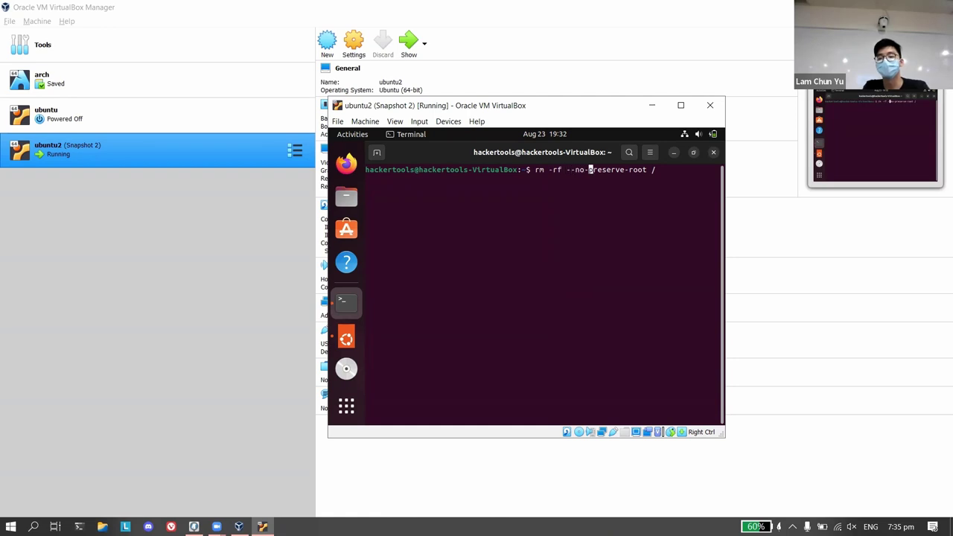
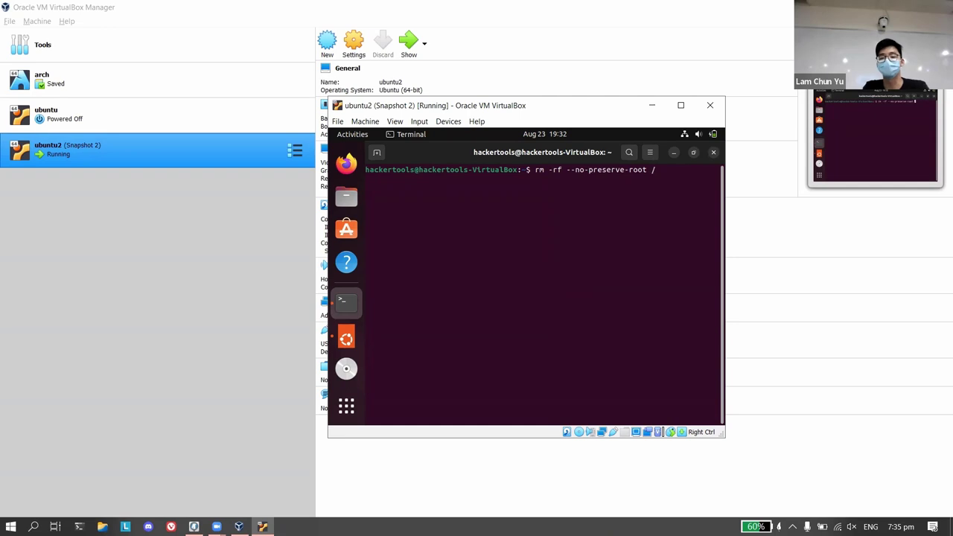
Cancel the unfinished rm command and change into the root directory with cd /.
key("ctrl+c")
type("cd ")
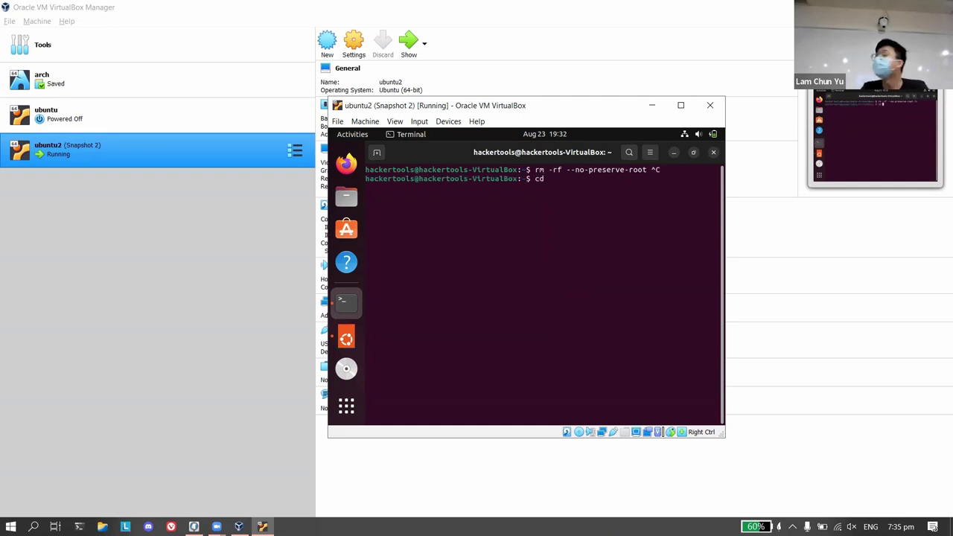
type("/")
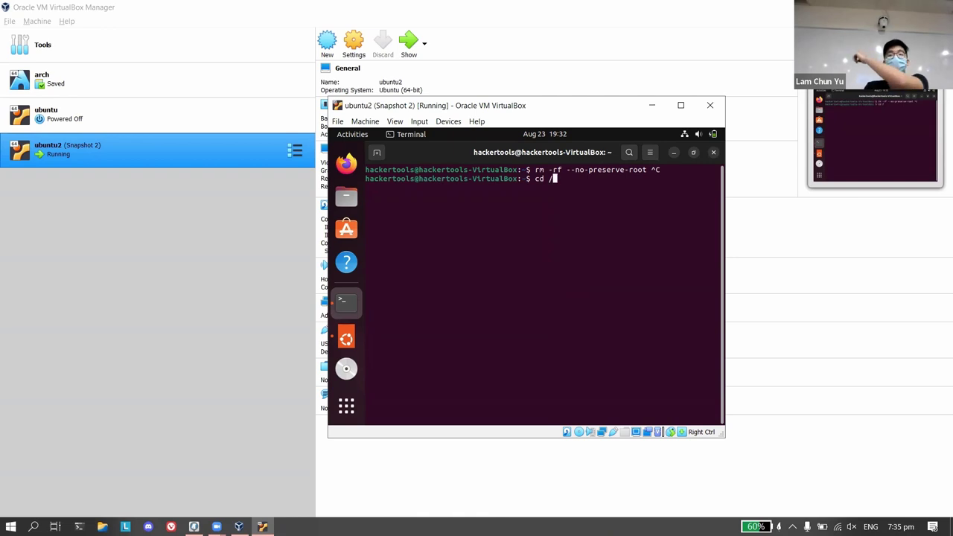
key("Return")
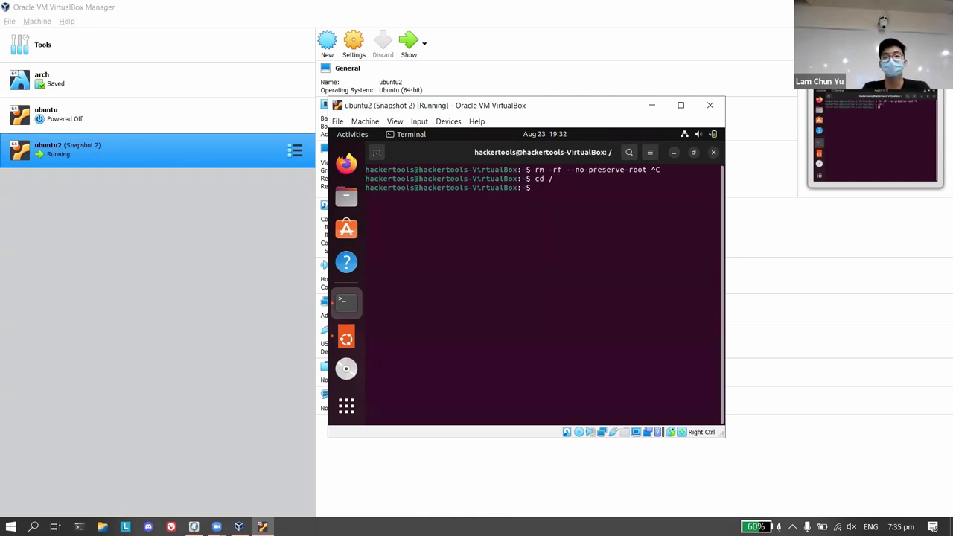
Run ls to list the contents of the root directory.
type("ls")
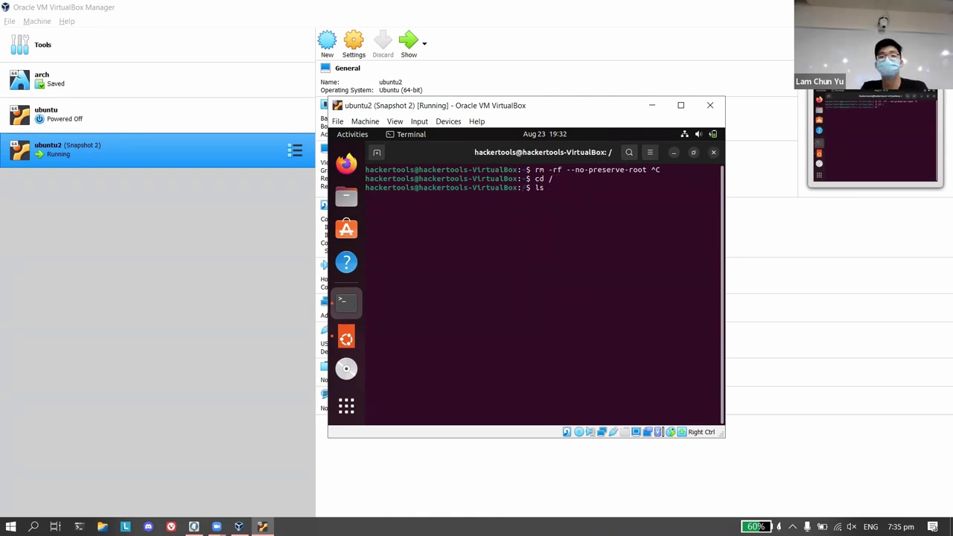
key("Return")
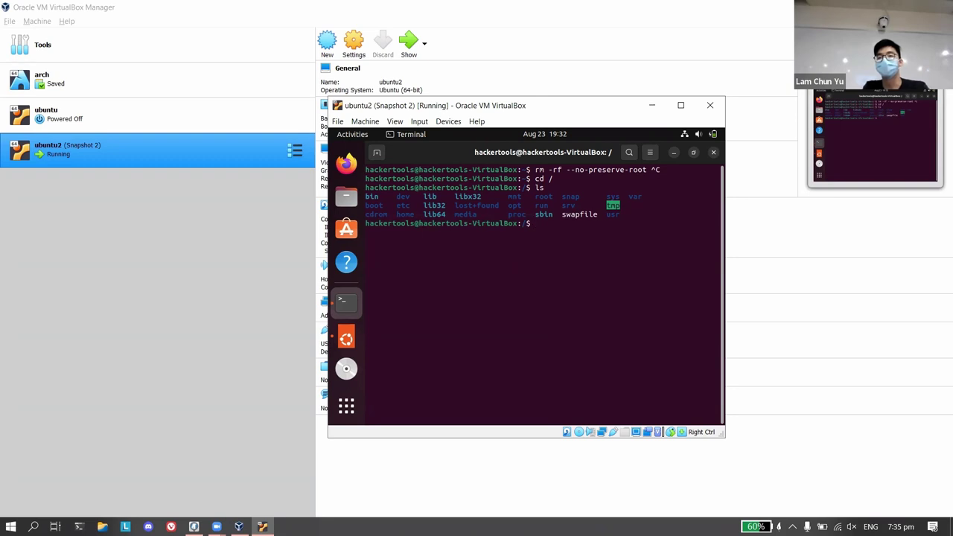
type("cd /")
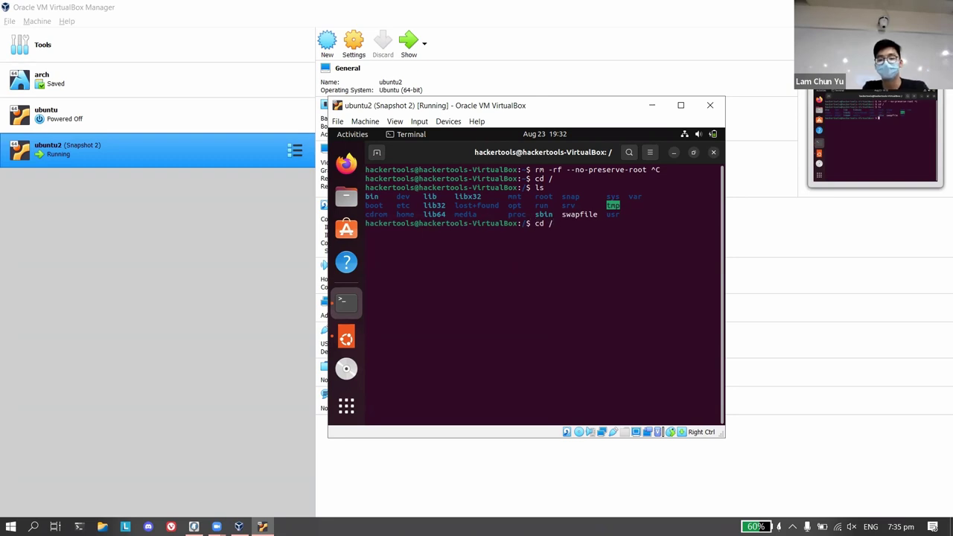
Browse earlier commands in history, then type rm -rf --no-preserve at the prompt.
key("Up")
key("Up")
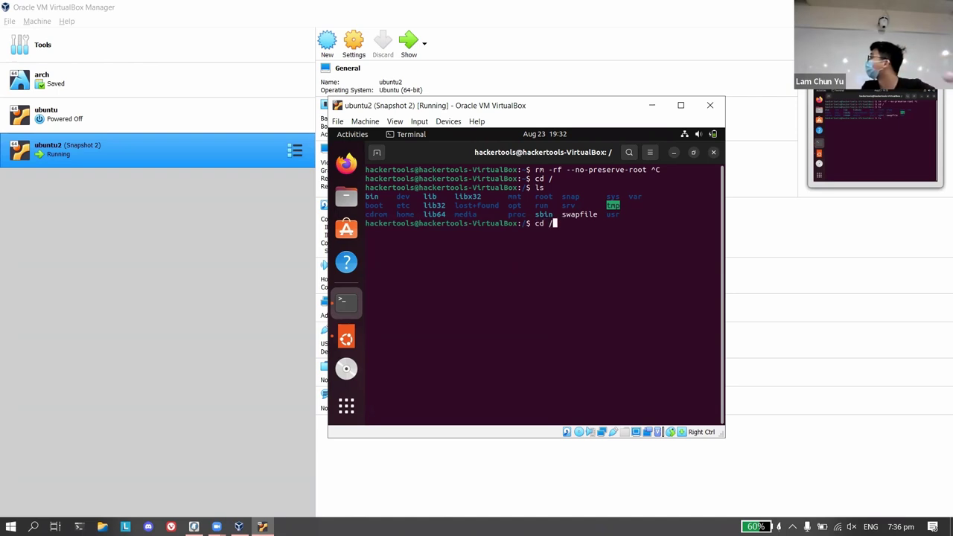
key("Up")
key("Up")
key("Up")
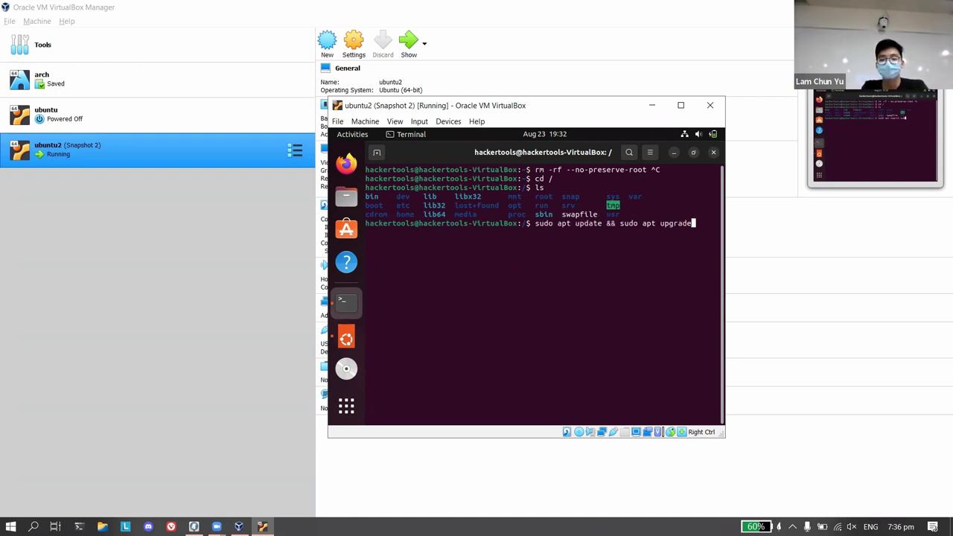
key("Down")
key("Down")
key("Down")
key("Down")
key("Down")
key("Down")
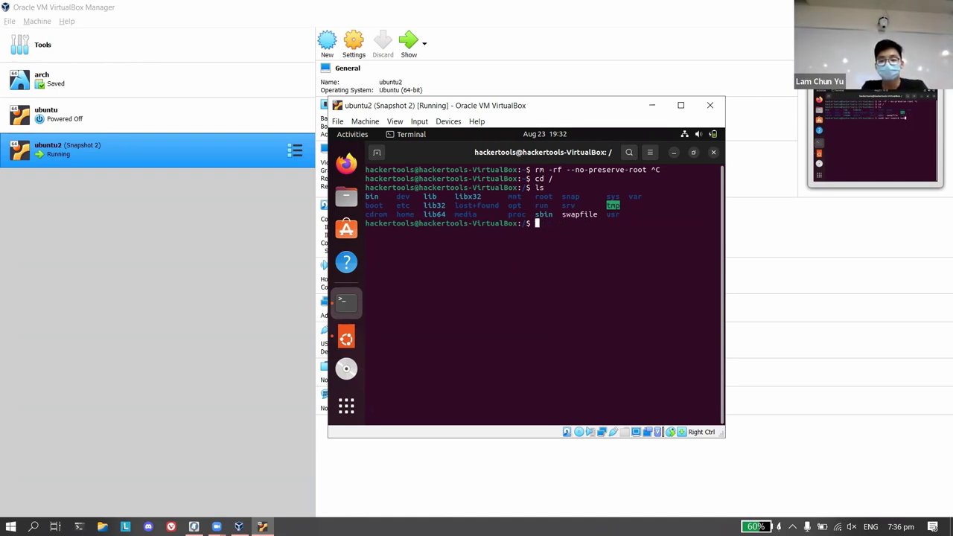
type("rm -rf ")
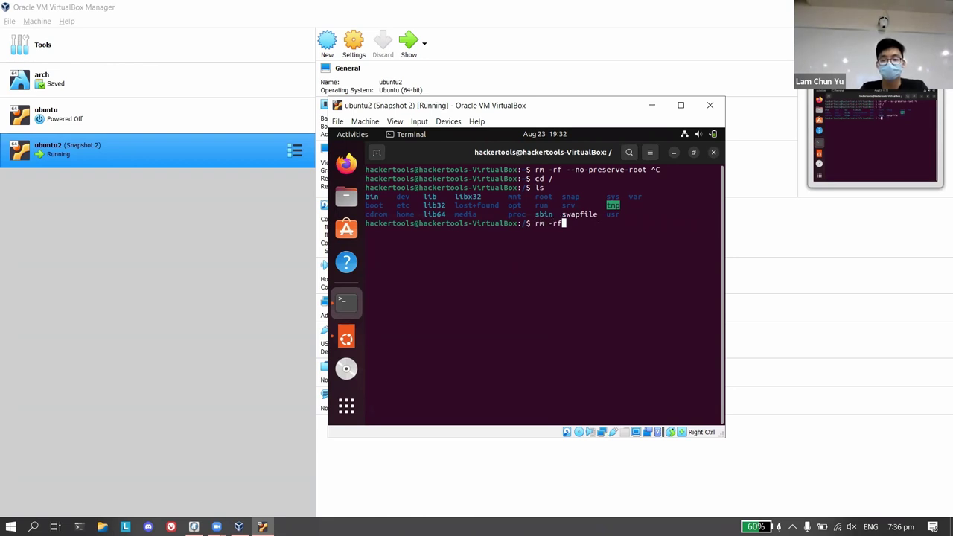
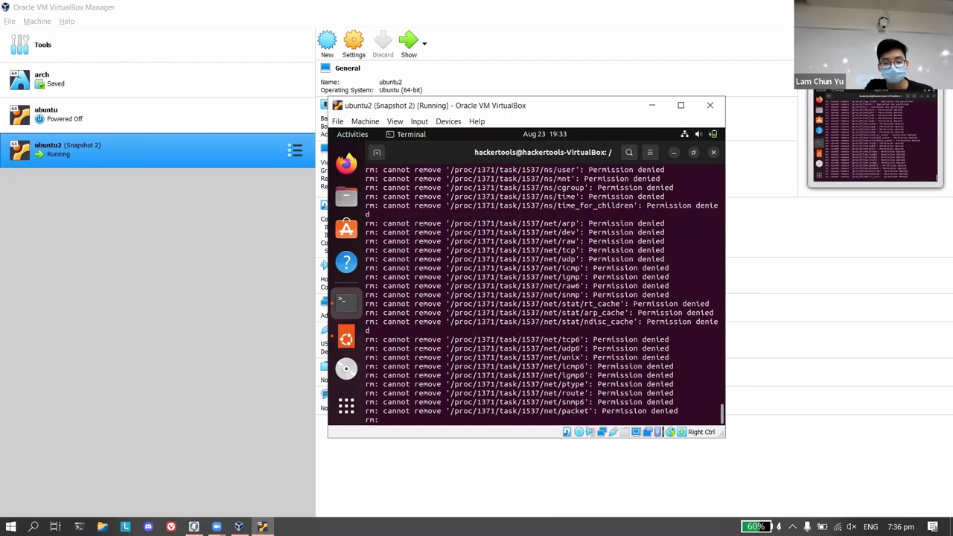
Interrupt the running rm -rf --no-preserve-root / delete in the Ubuntu terminal with Ctrl+C.
key("ctrl+c")
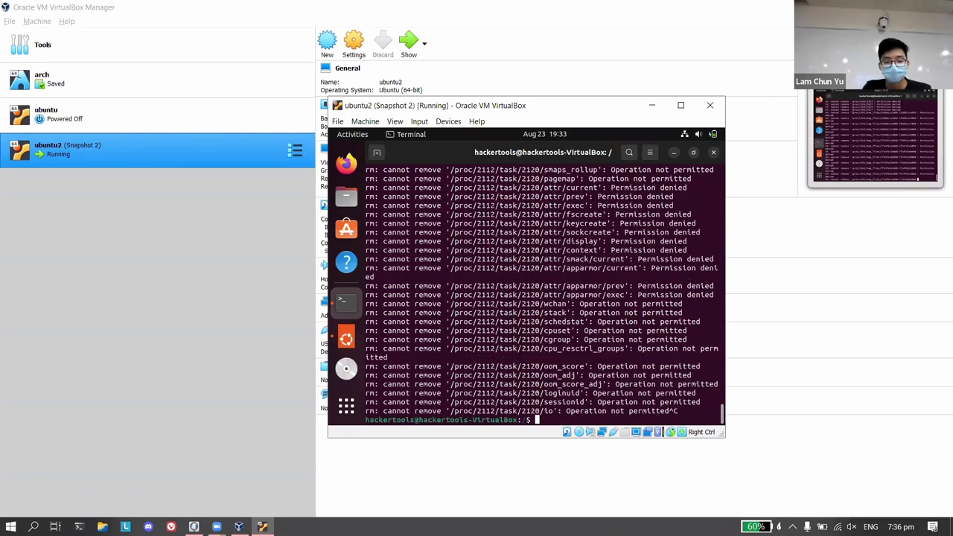
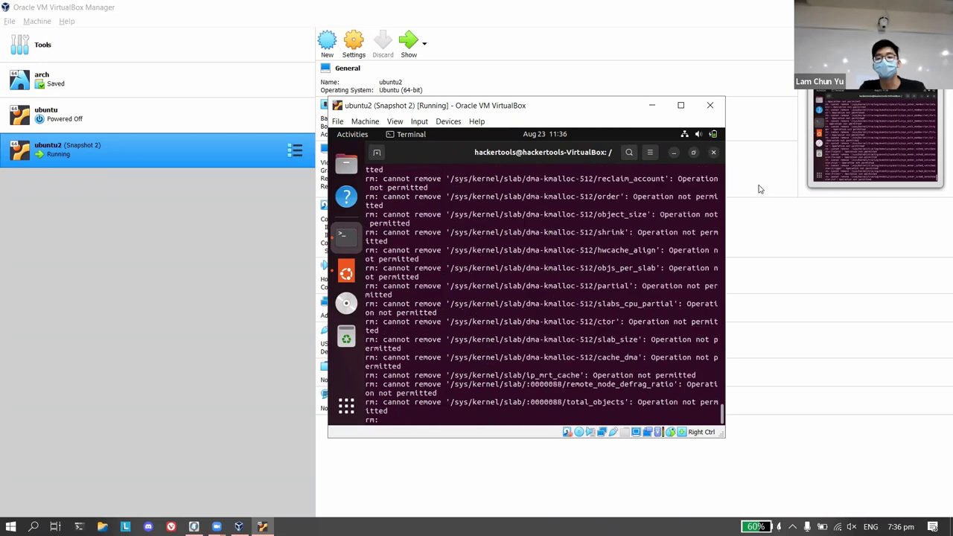
Power off ubuntu2 and restore its current snapshot, Snapshot 2.
left_click(714, 106)
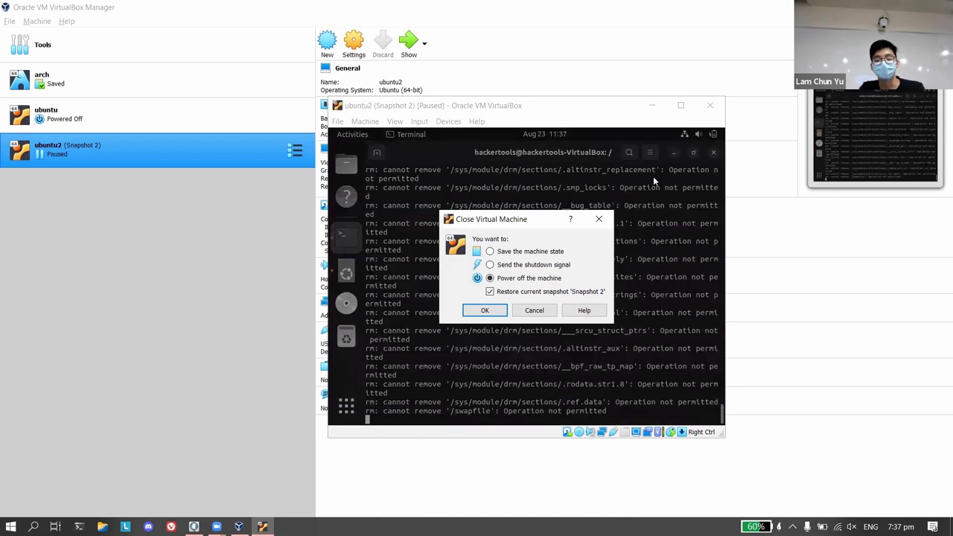
left_click(482, 312)
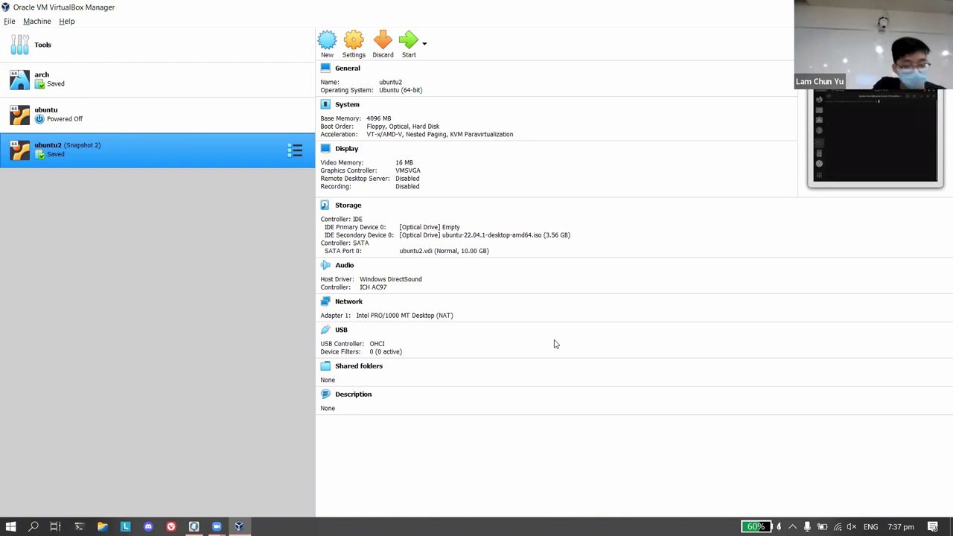
Start the ubuntu2 machine from its restored Snapshot 2 state.
left_click(409, 42)
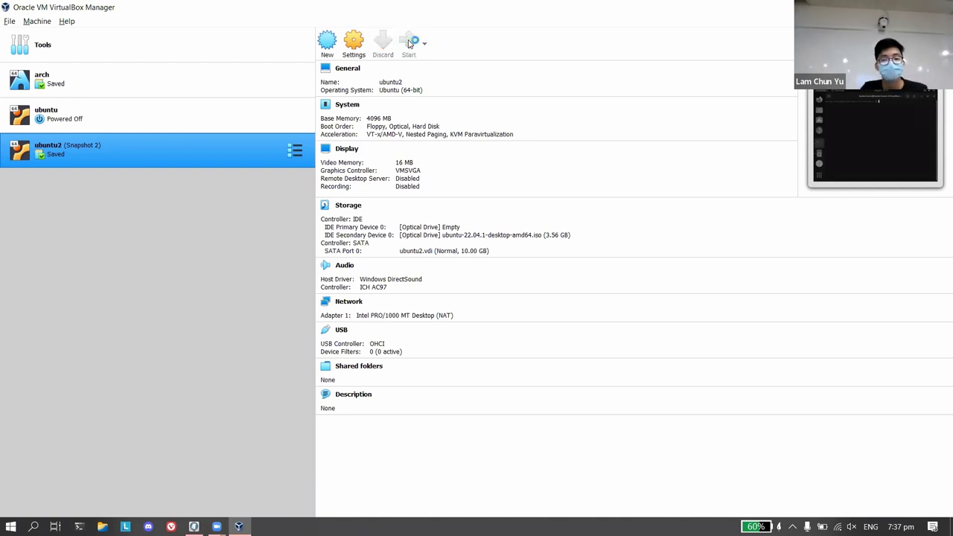
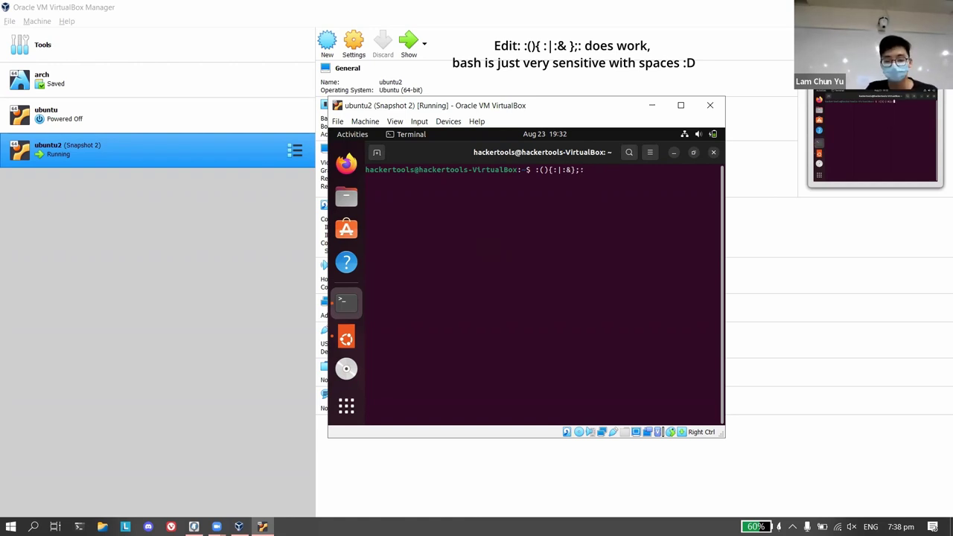
Cancel the unexecuted ':(){:|:&};:' line with Ctrl+C, leaving a fresh terminal prompt.
key("ctrl+c")
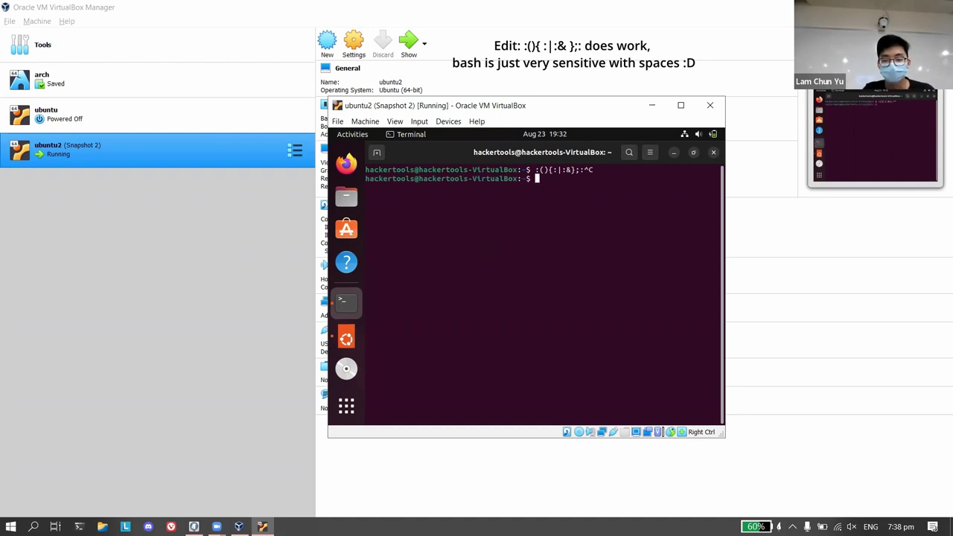
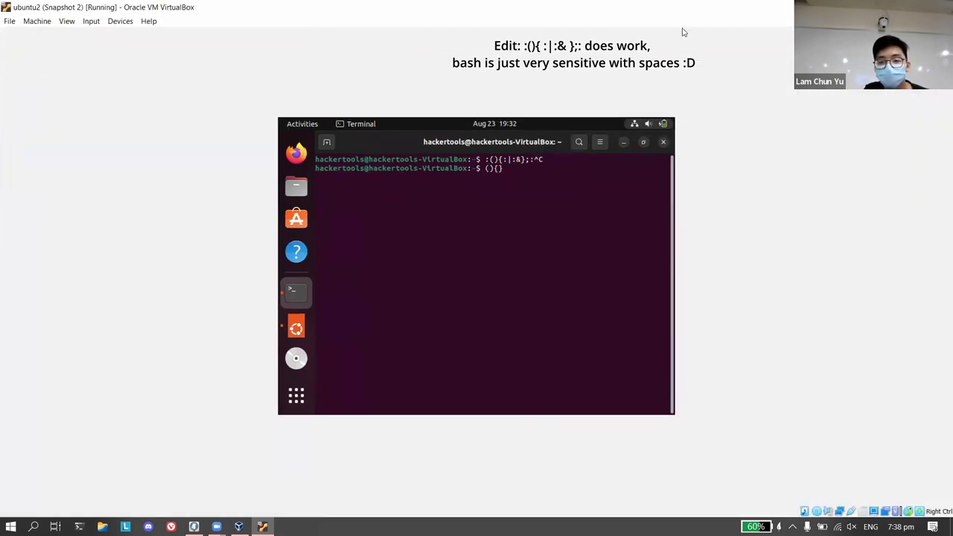
Restore the full-screen ubuntu2 VM to a normal window with Super+Down.
key("super+Down")
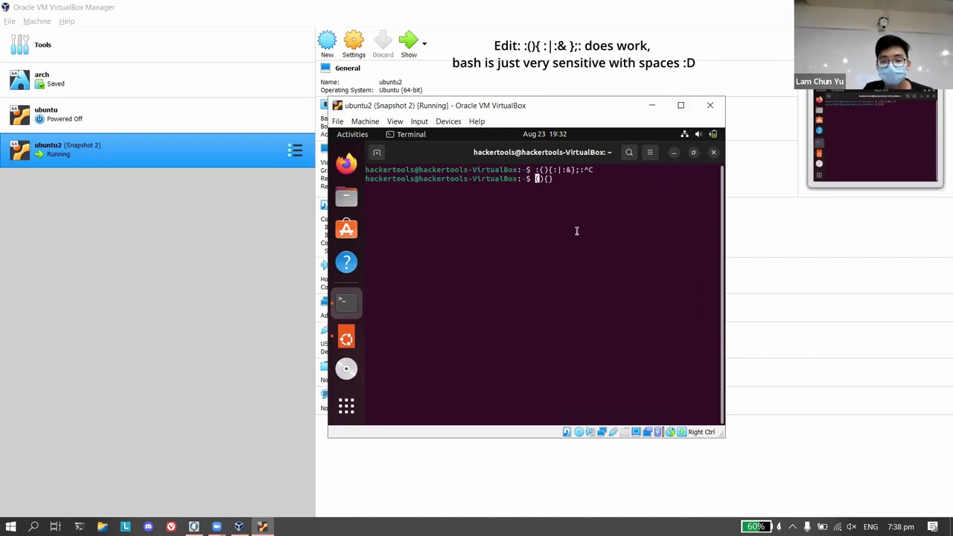
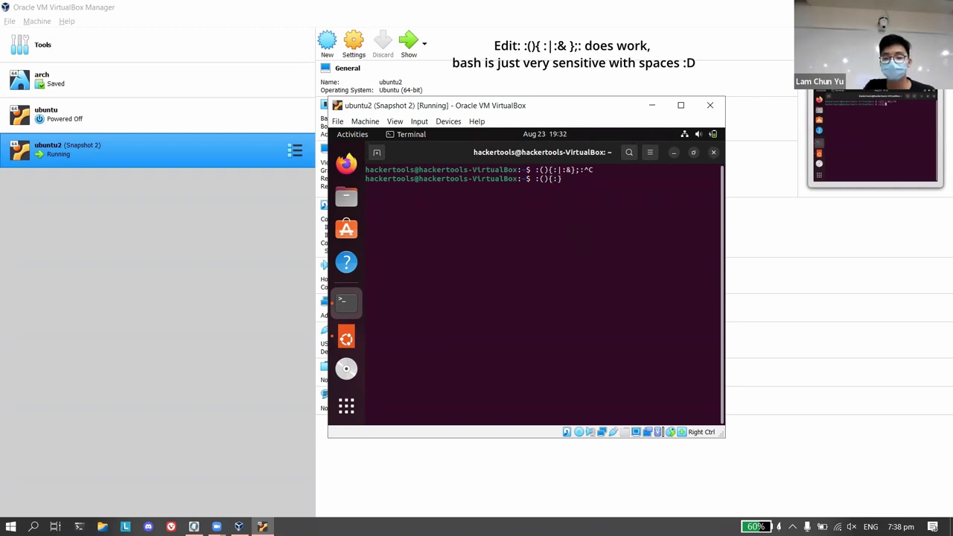
Enter |:& inside the braces after :(){: at the Ubuntu terminal prompt.
type("|:")
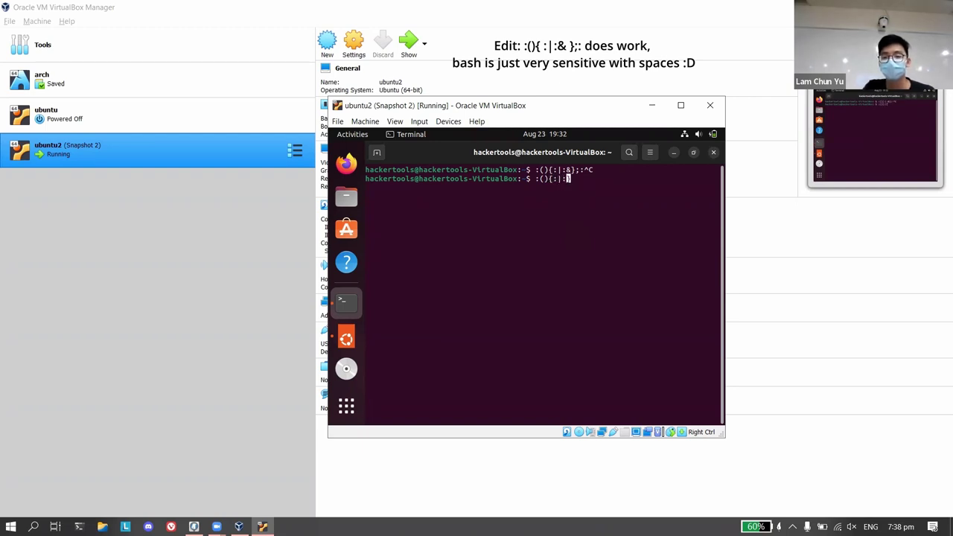
type("&};:")
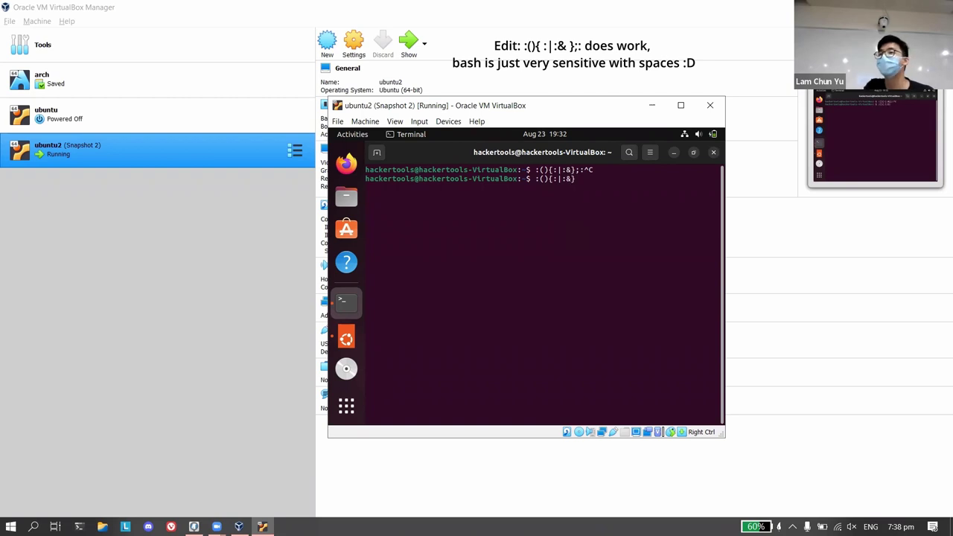
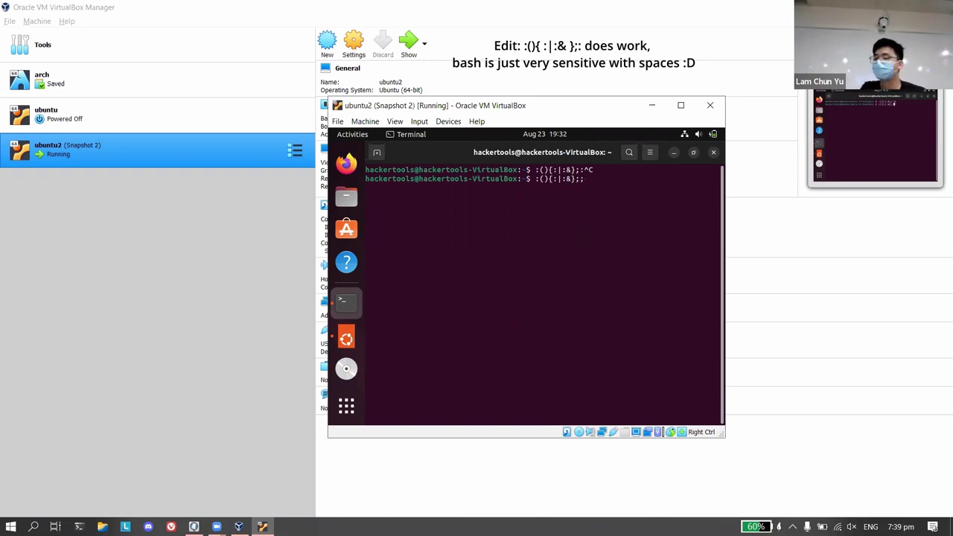
Run the space-less fork bomb :(){:|:&};: so bash reports a syntax error near token {:.
key("Return")
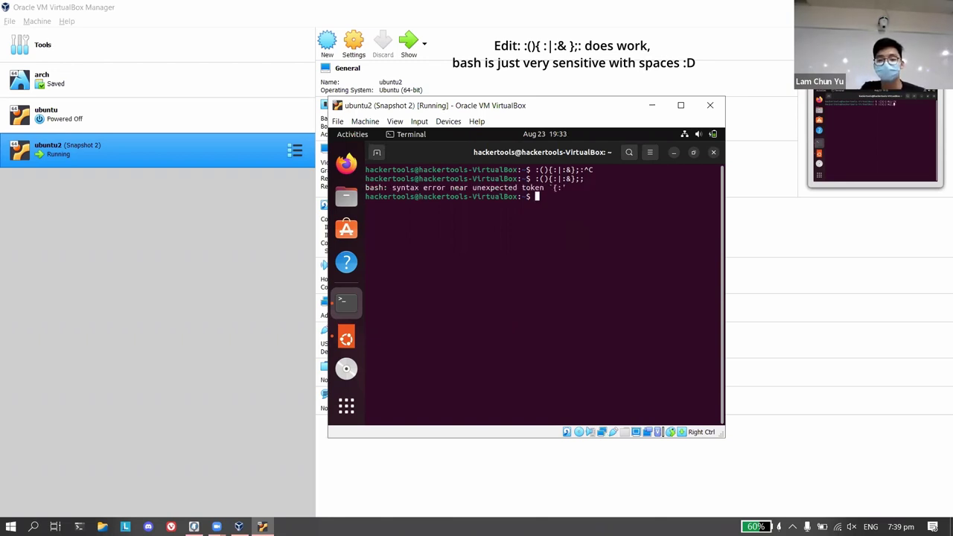
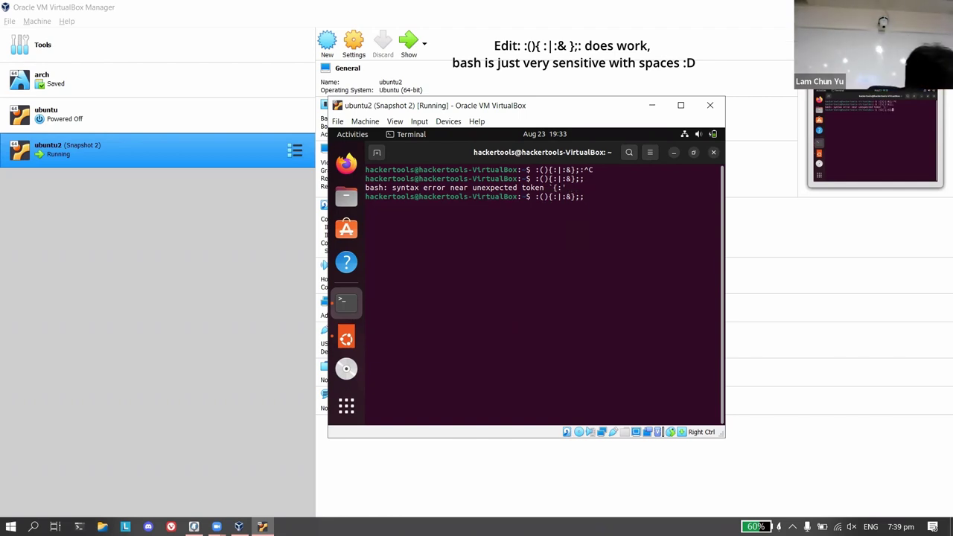
Correct the command's ending so the terminal line reads :(){:|:&};:.
key("BackSpace")
type(":")
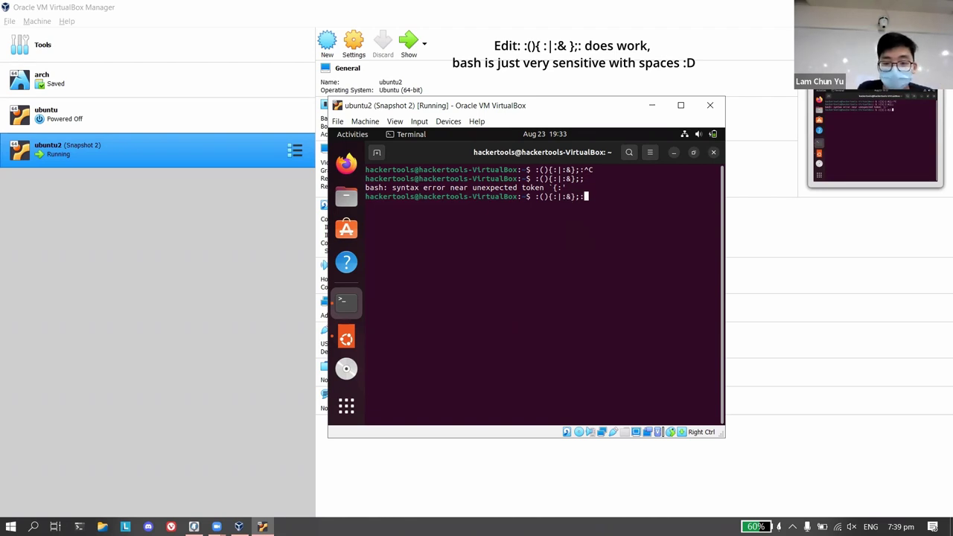
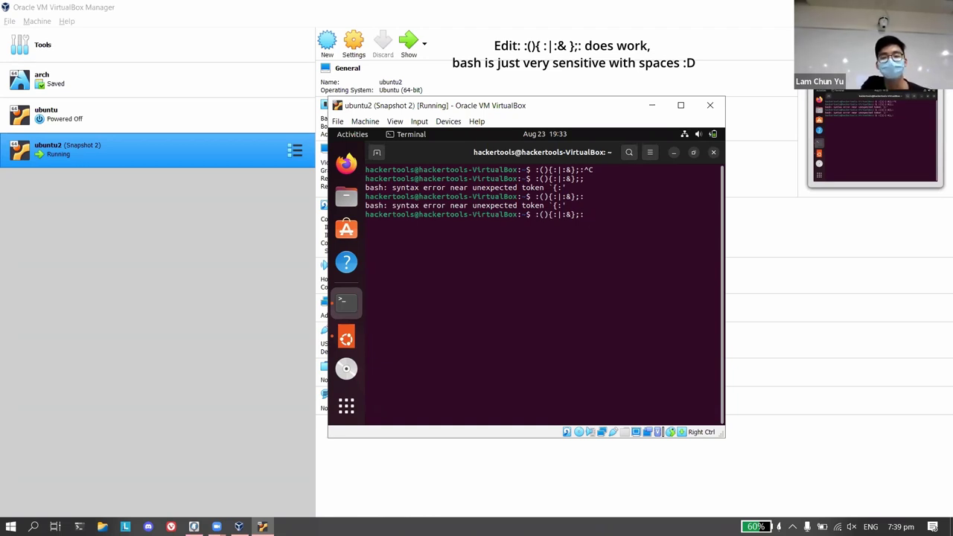
Move the caret to the start of the third ':(){:|:&};:' command at the prompt.
key("Home")
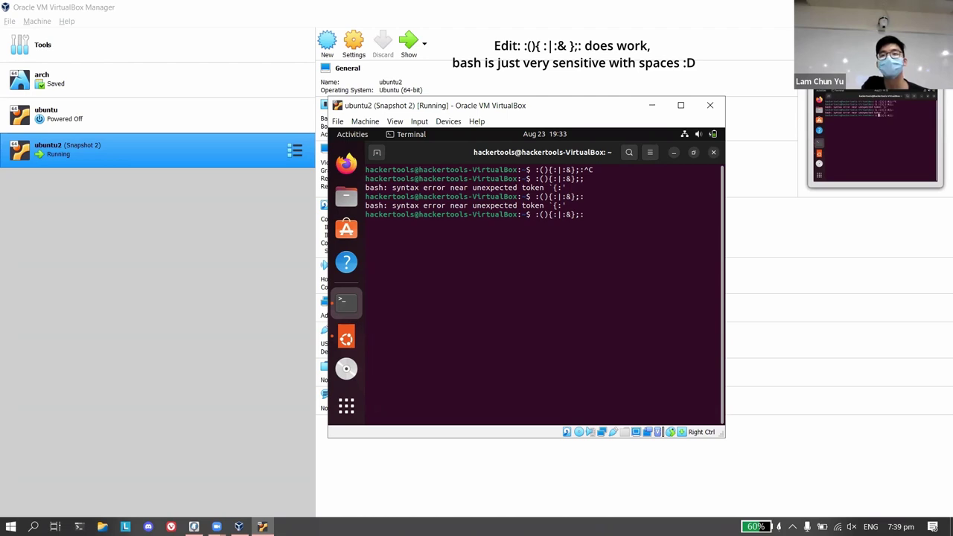
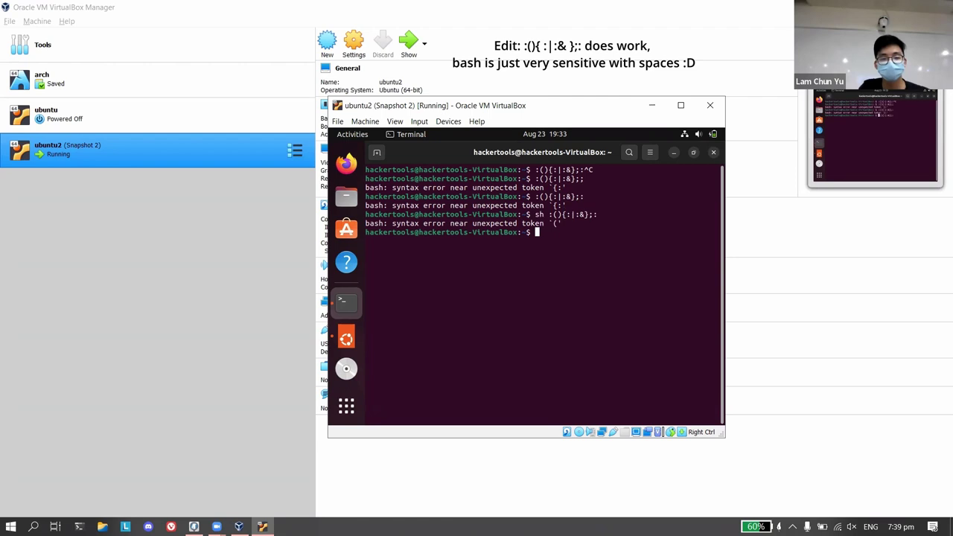
Discard the recalled fork-bomb command and launch a plain sh shell in the guest terminal.
key("Up")
key("ctrl+c")
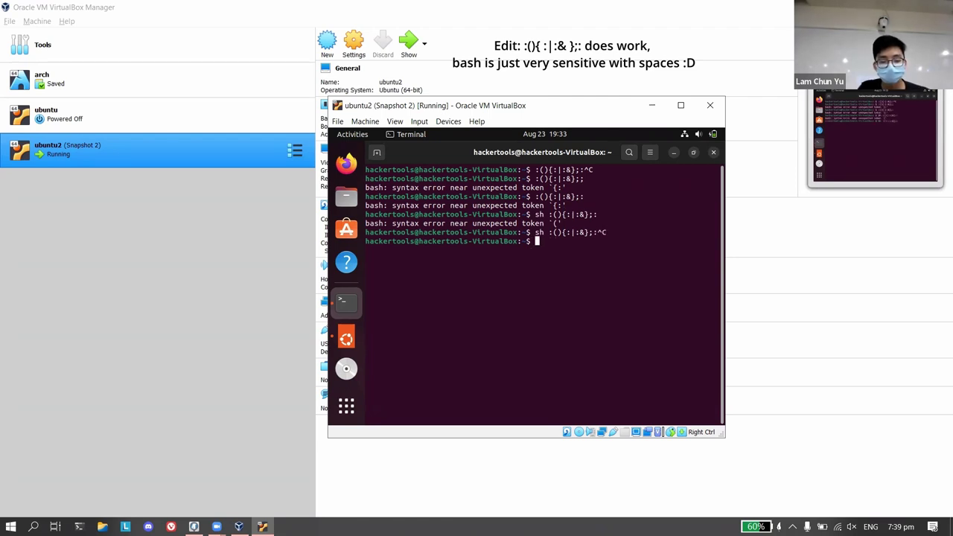
type("sh")
key("Return")
key("ctrl+c")
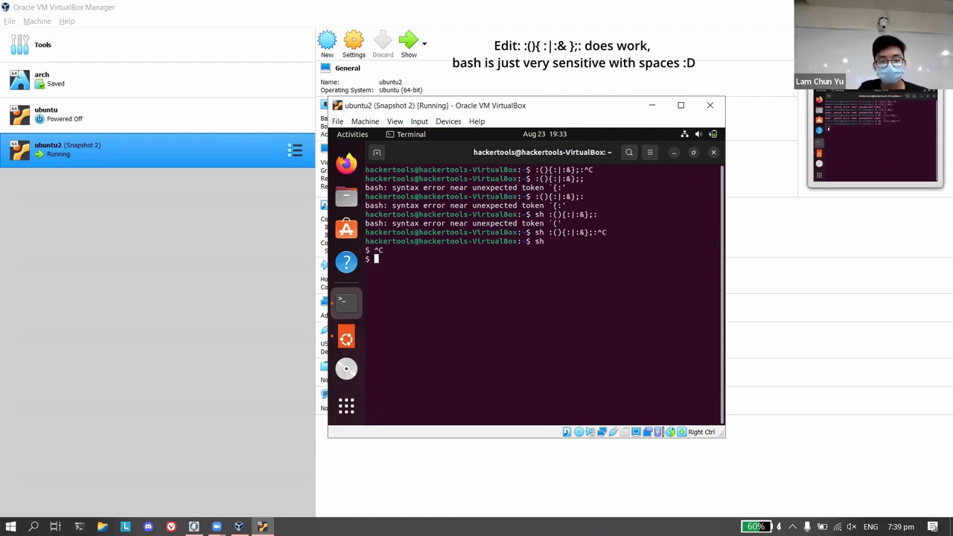
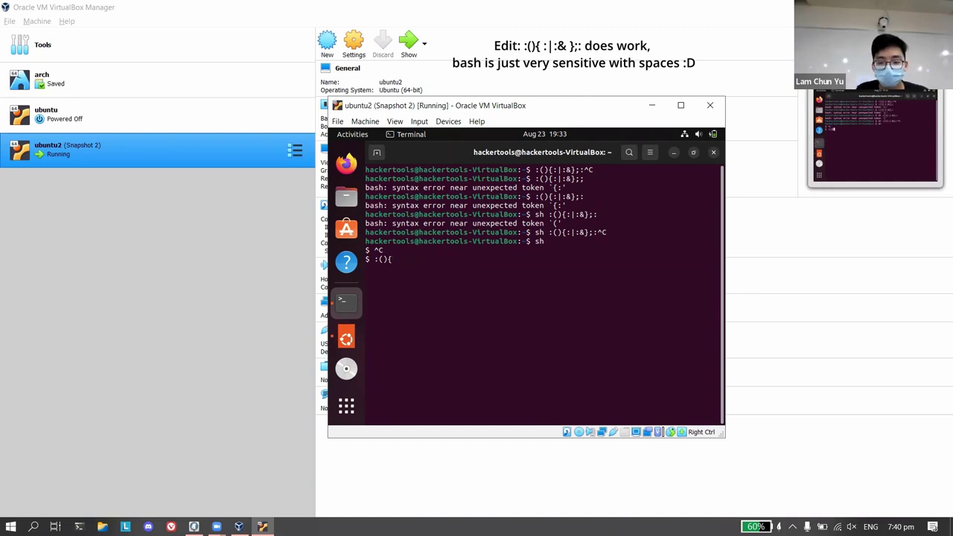
Complete the line :(){:|:&};: in sh and run it, getting 'Bad function name'.
type(":|:")
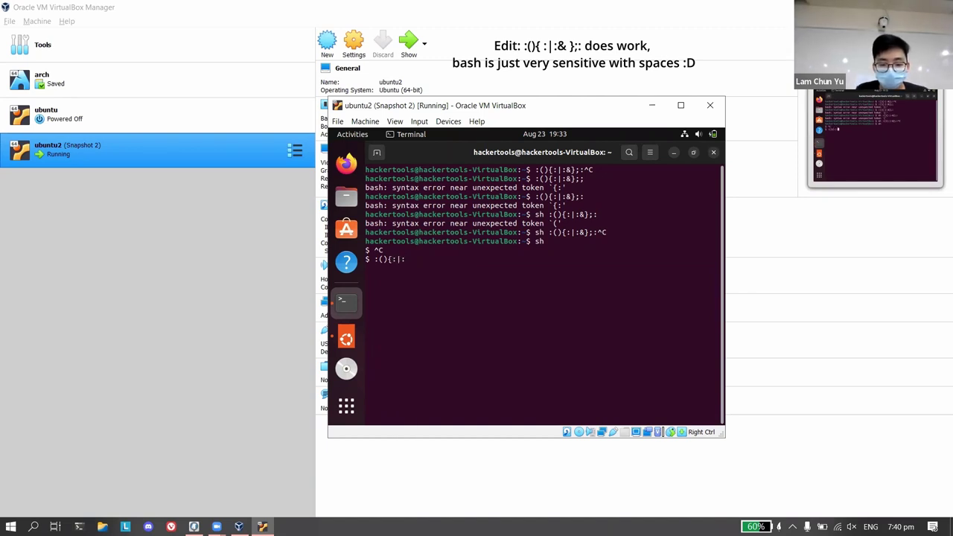
type("&}")
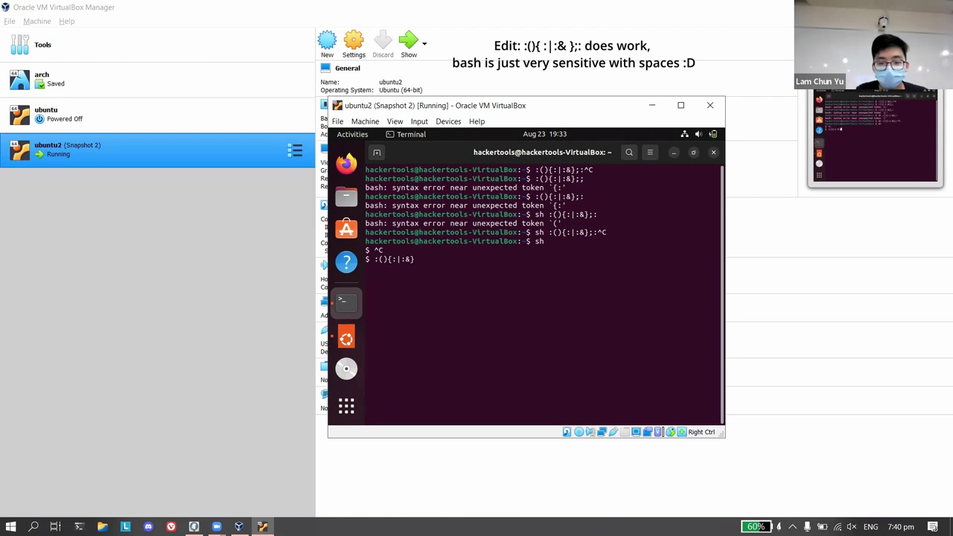
type(";:")
key("Return")
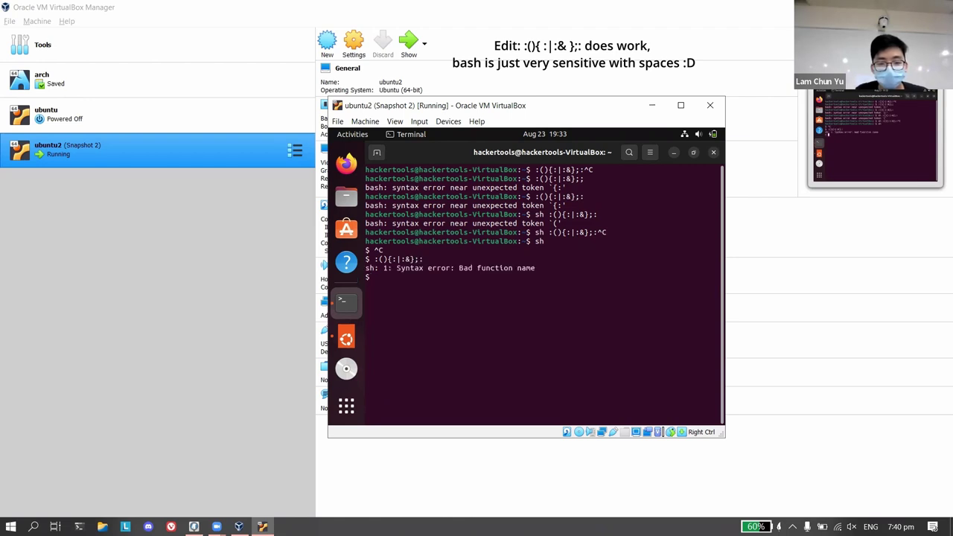
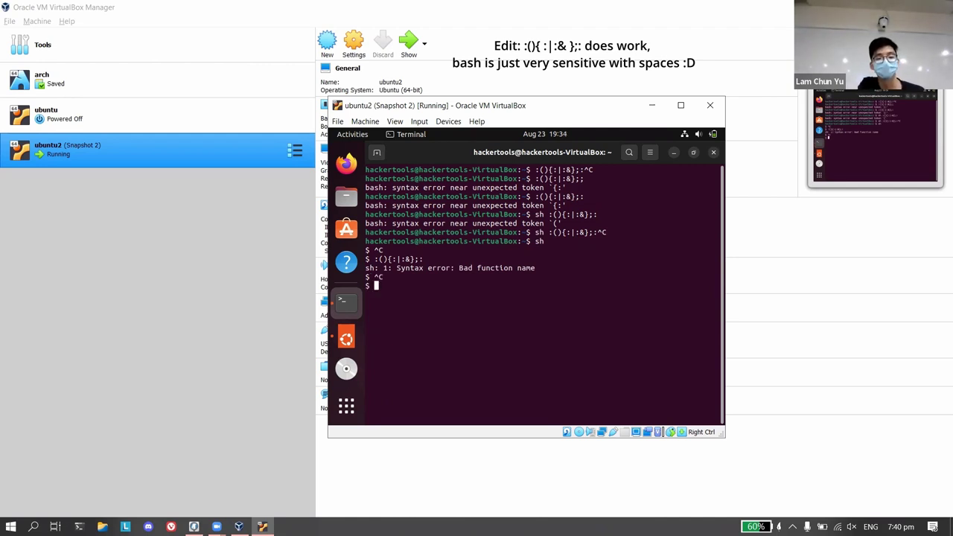
Run exit at the sh prompt to return to the bash shell.
type("exit")
key("Return")
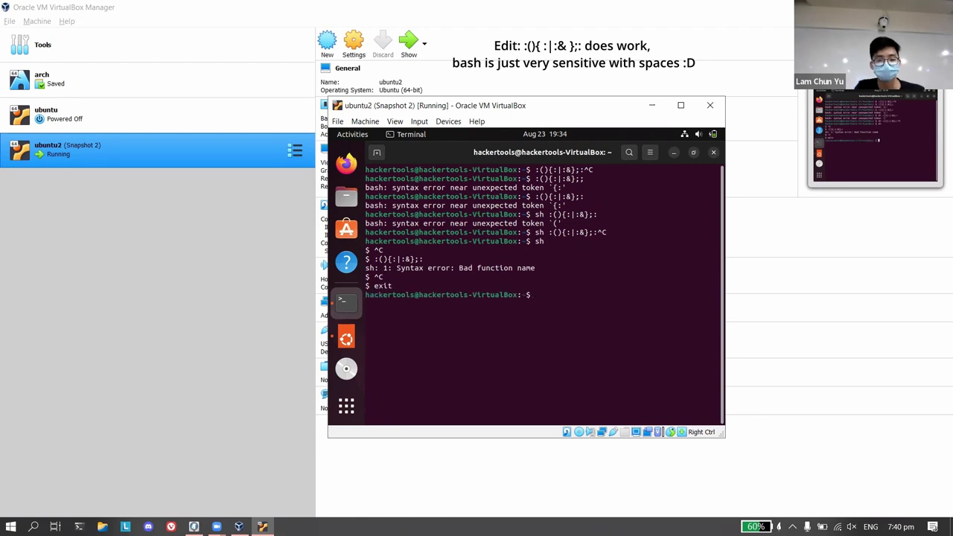
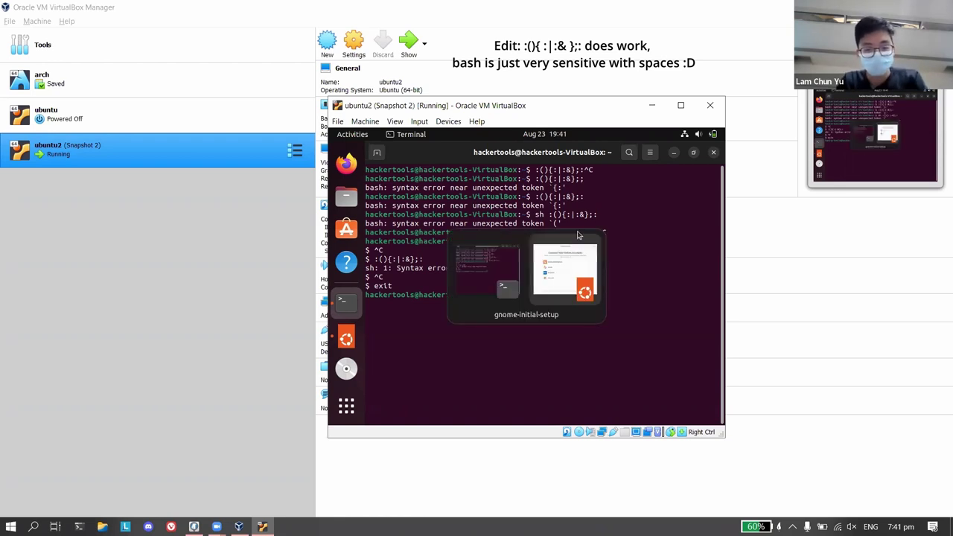
Bring VirtualBox Manager to the front to show ubuntu2's details: 4096 MB memory, 10.00 GB disk.
left_click(228, 266)
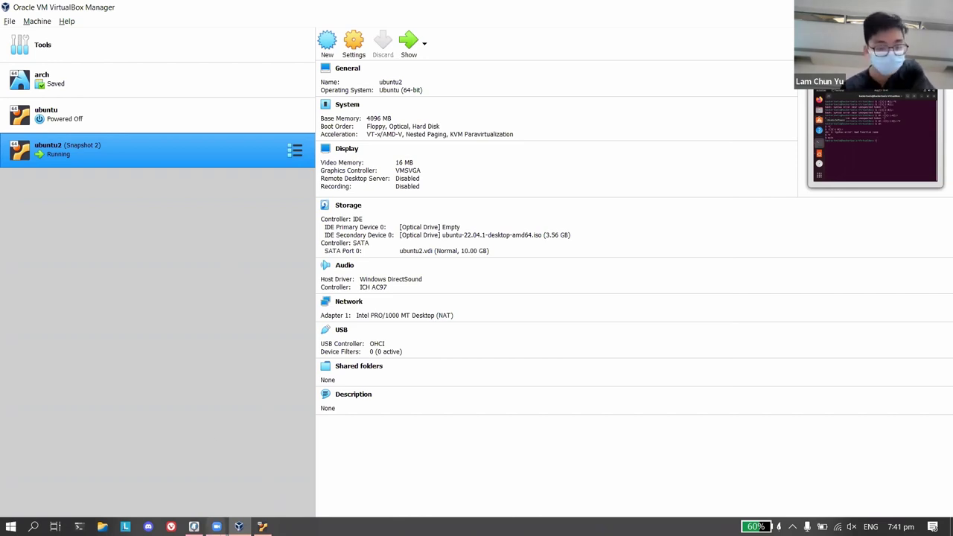
Page through the snapshot and Guest Additions slides to slide 56/57, 'Possible Alternatives for UNIX systems'.
left_click(217, 526)
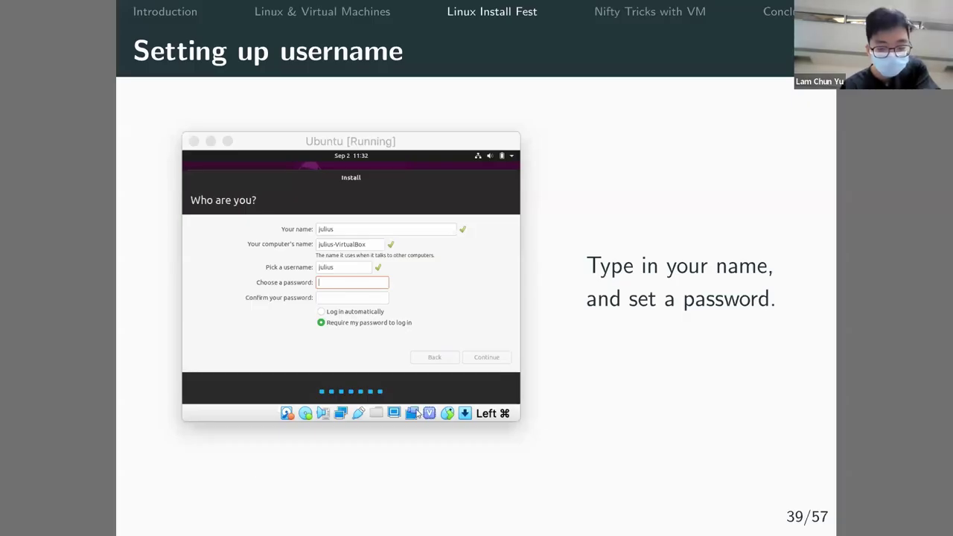
scroll(417, 413, "down", 8)
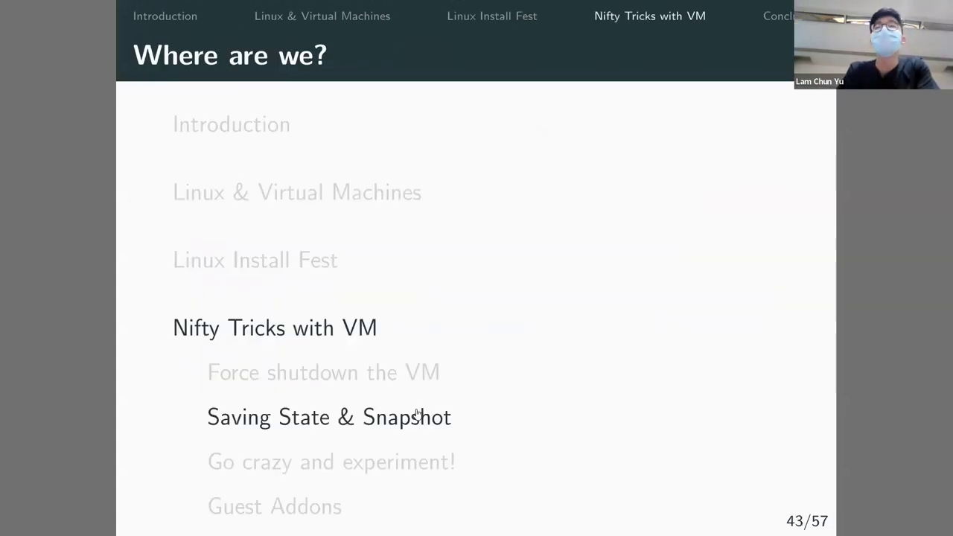
scroll(418, 413, "down", 6)
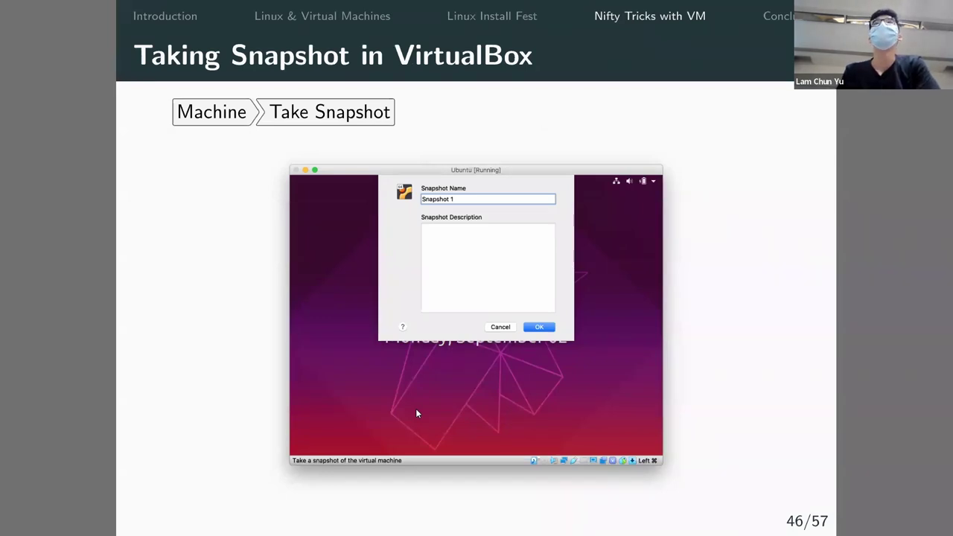
key("Right")
key("Right")
key("Right")
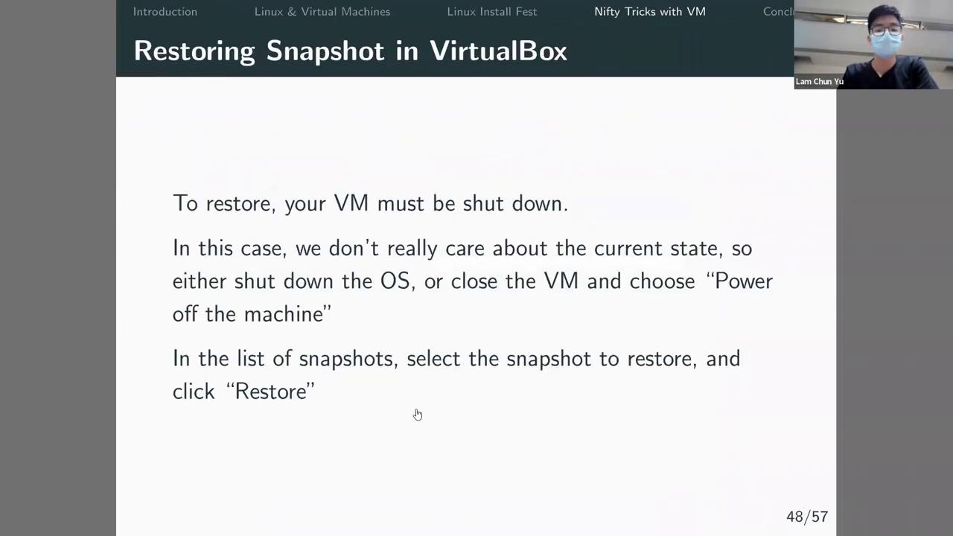
key("Right")
key("Right")
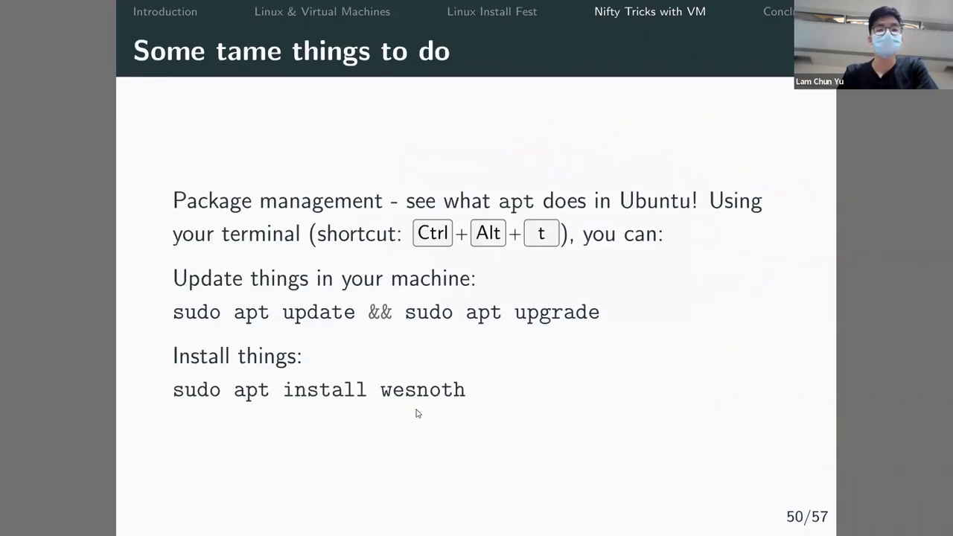
key("Right")
key("Right")
key("Right")
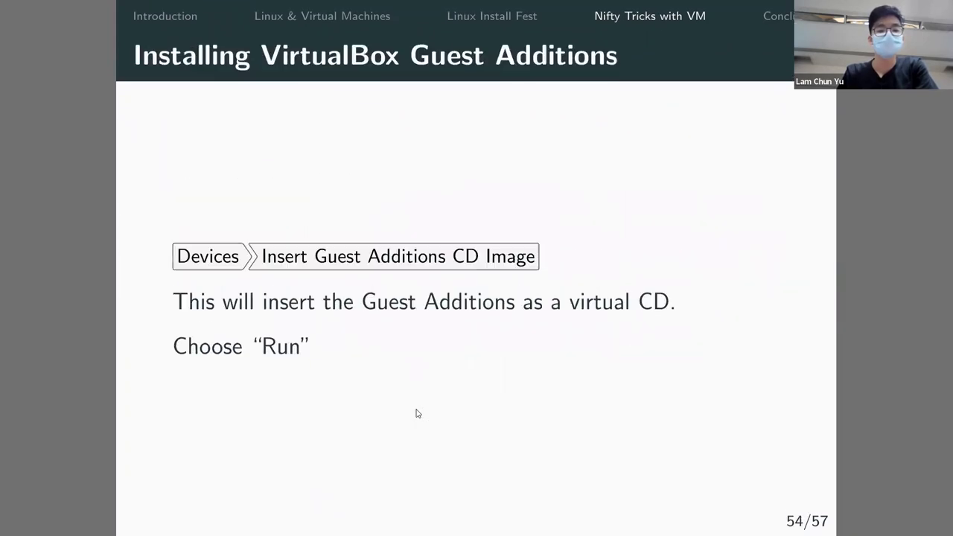
key("Right")
key("Right")
key("Right")
key("Left")
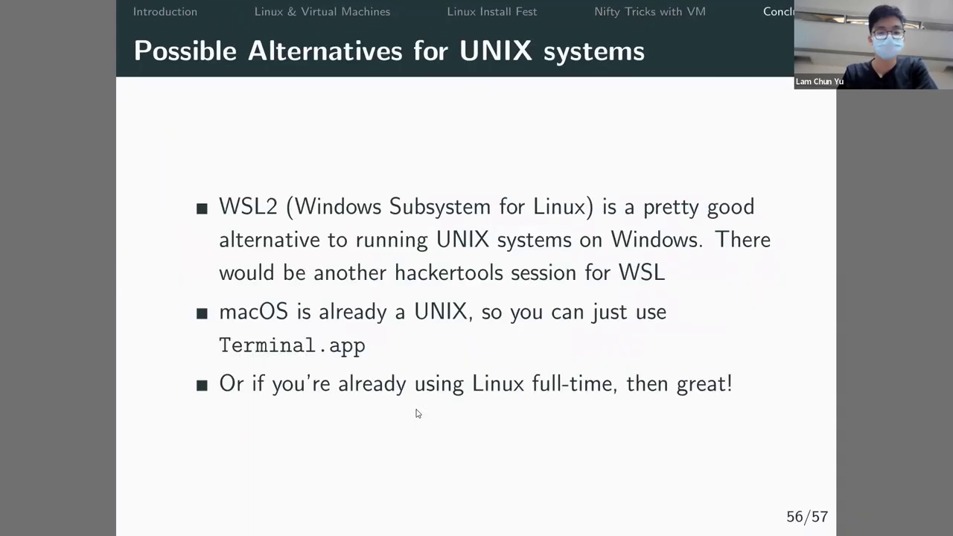